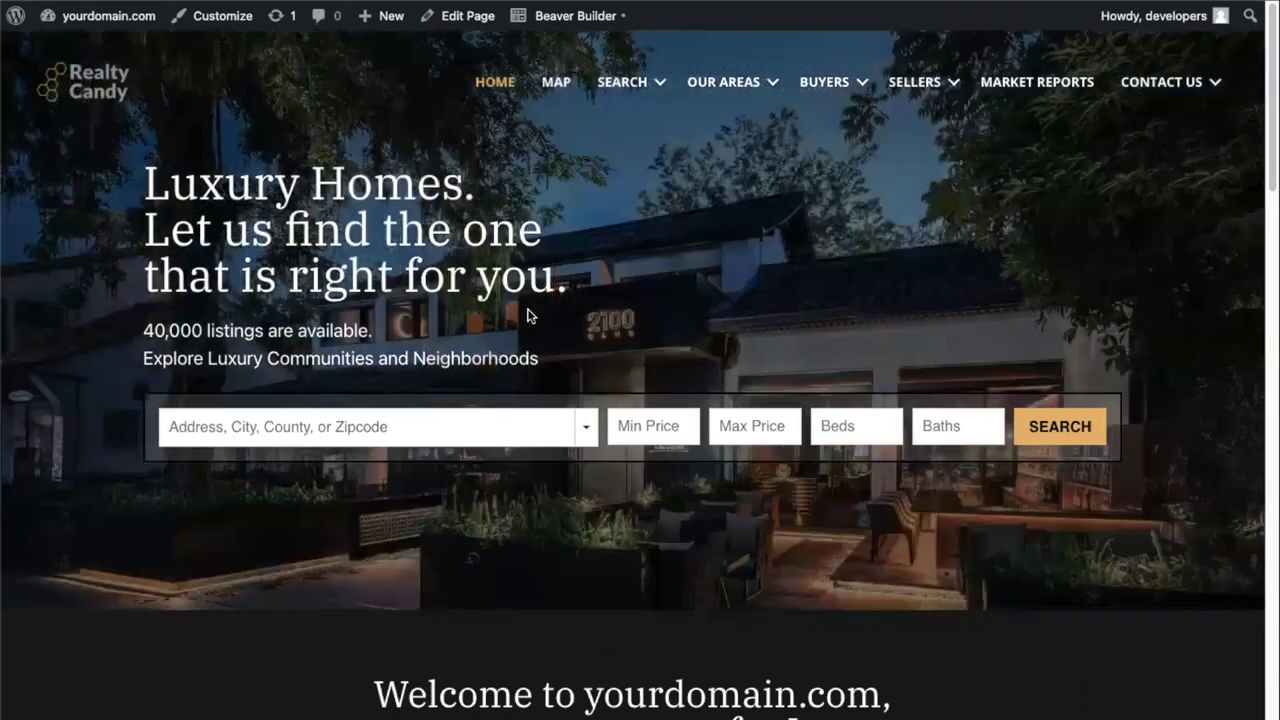
- Copy the current API key from IDX Broker's Access Control page under HOME
{"action": "scroll", "coordinate": [543, 413], "scroll_direction": "down", "scroll_amount": 4}
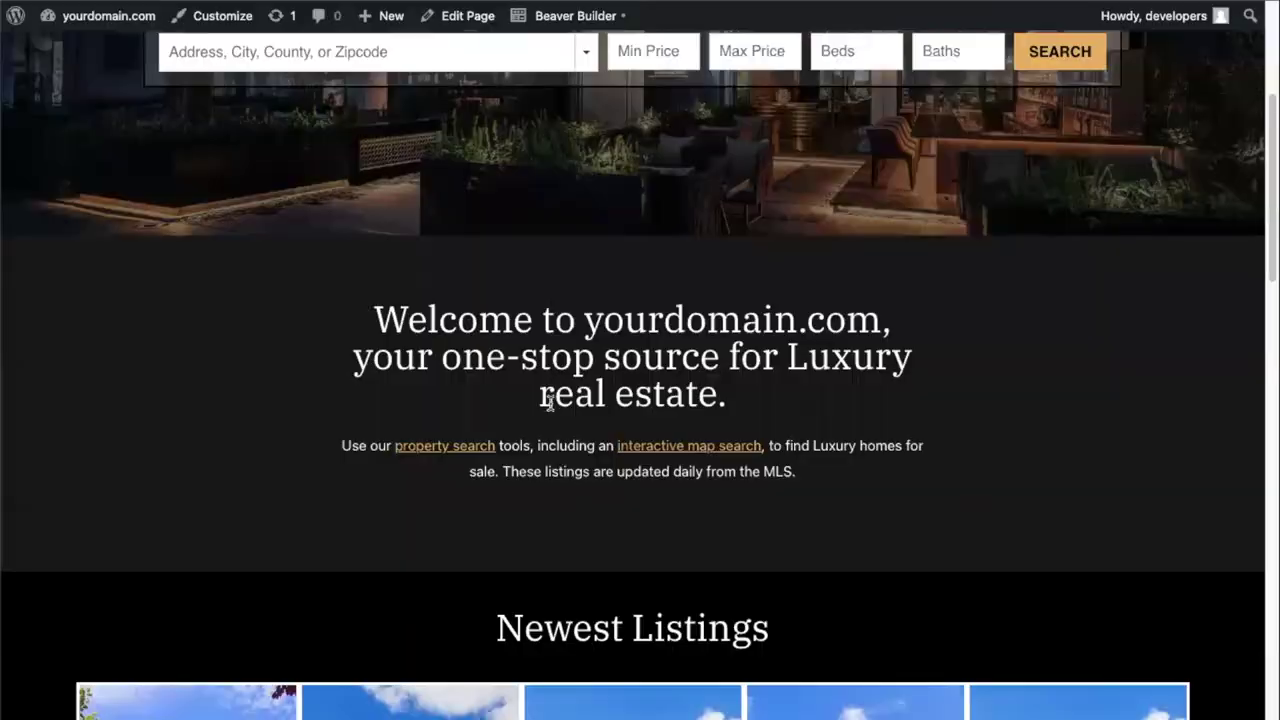
{"action": "scroll", "coordinate": [470, 425], "scroll_direction": "down", "scroll_amount": 10}
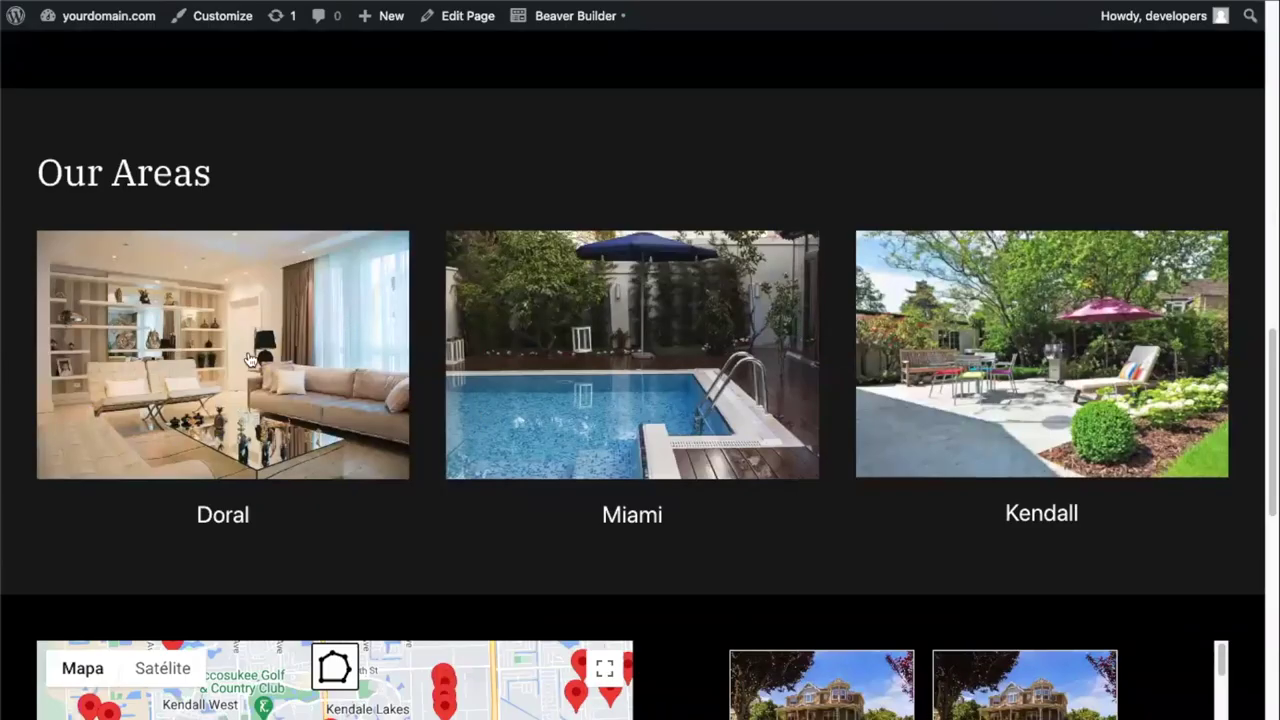
{"action": "scroll", "coordinate": [358, 440], "scroll_direction": "down", "scroll_amount": 4}
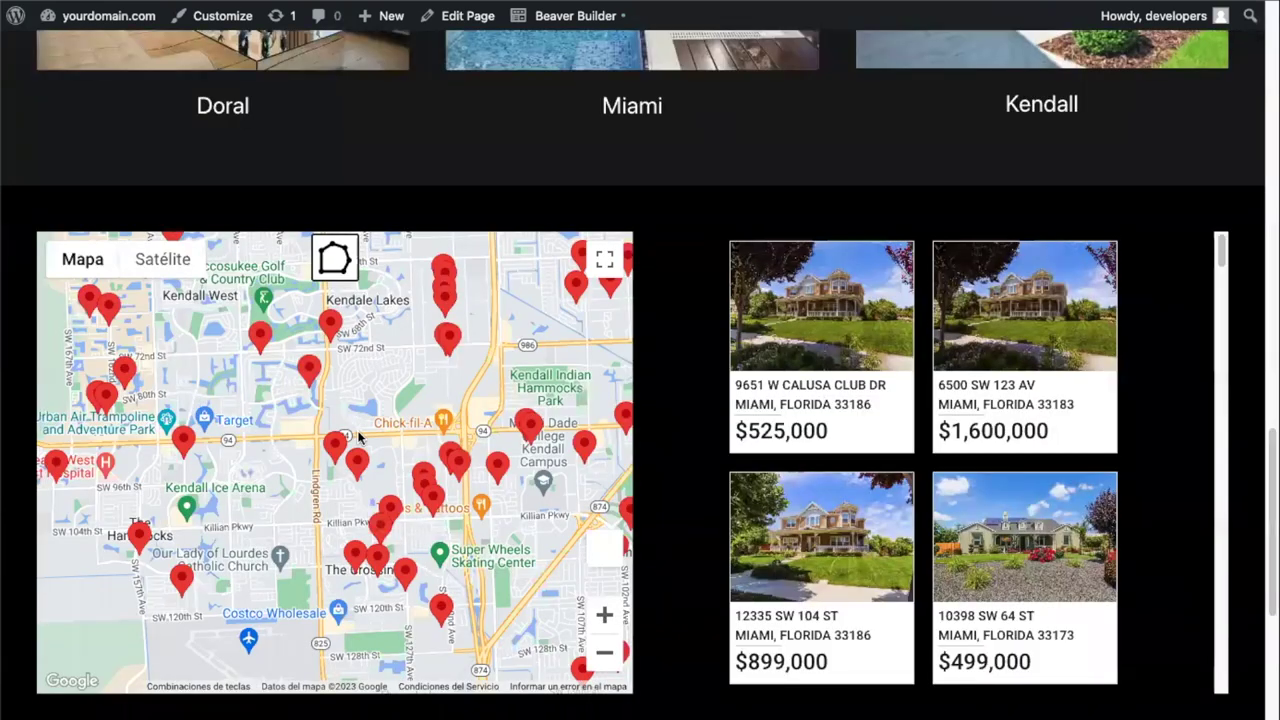
{"action": "scroll", "coordinate": [367, 433], "scroll_direction": "down", "scroll_amount": 4}
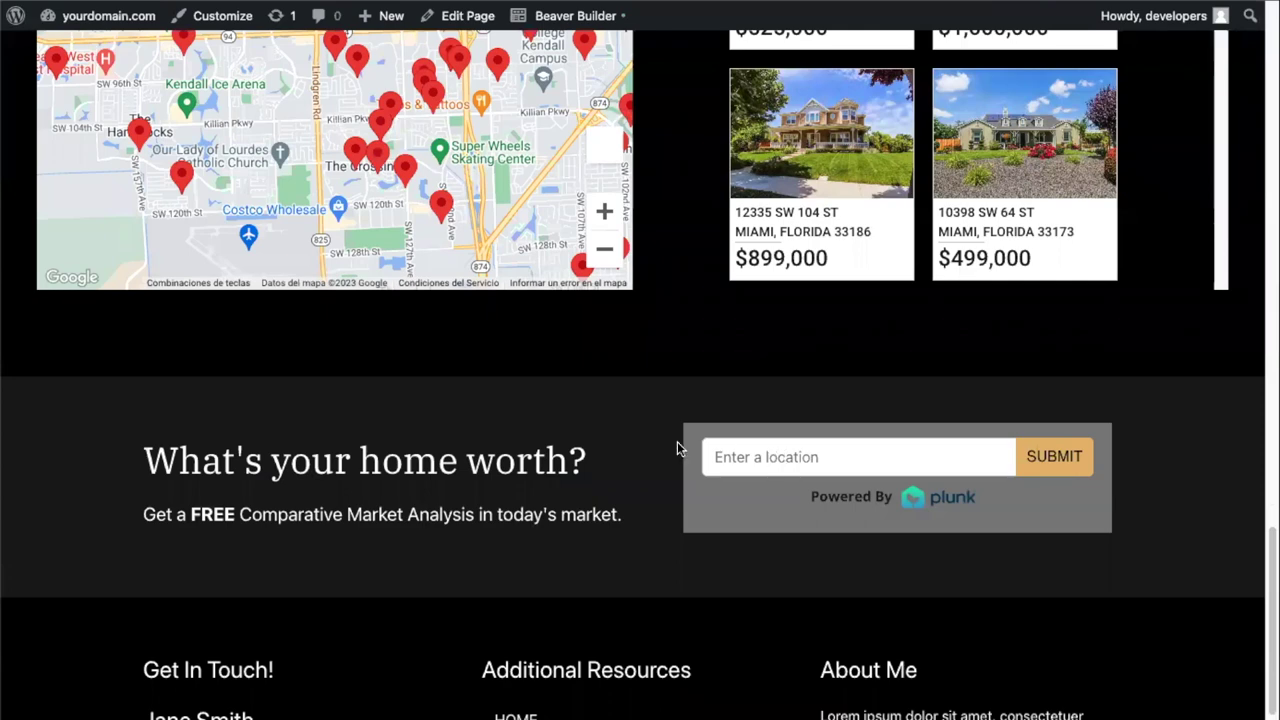
{"action": "scroll", "coordinate": [634, 449], "scroll_direction": "up", "scroll_amount": 6}
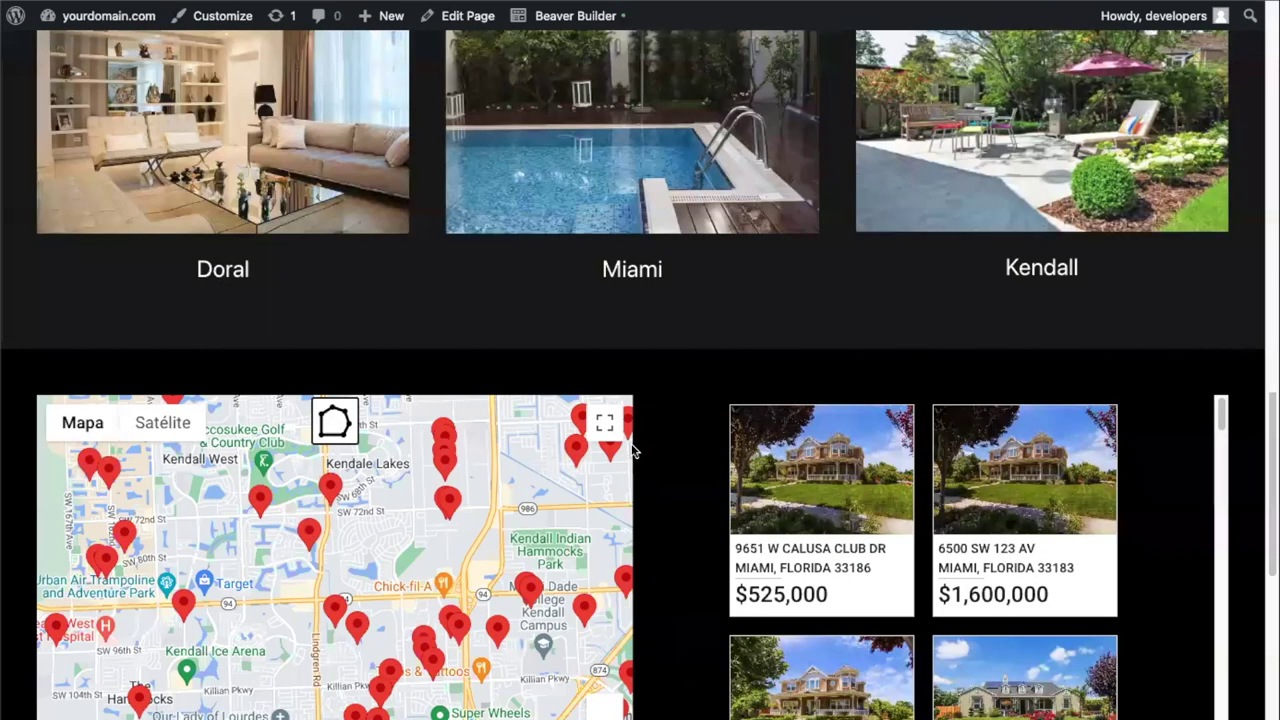
{"action": "scroll", "coordinate": [437, 346], "scroll_direction": "up", "scroll_amount": 10}
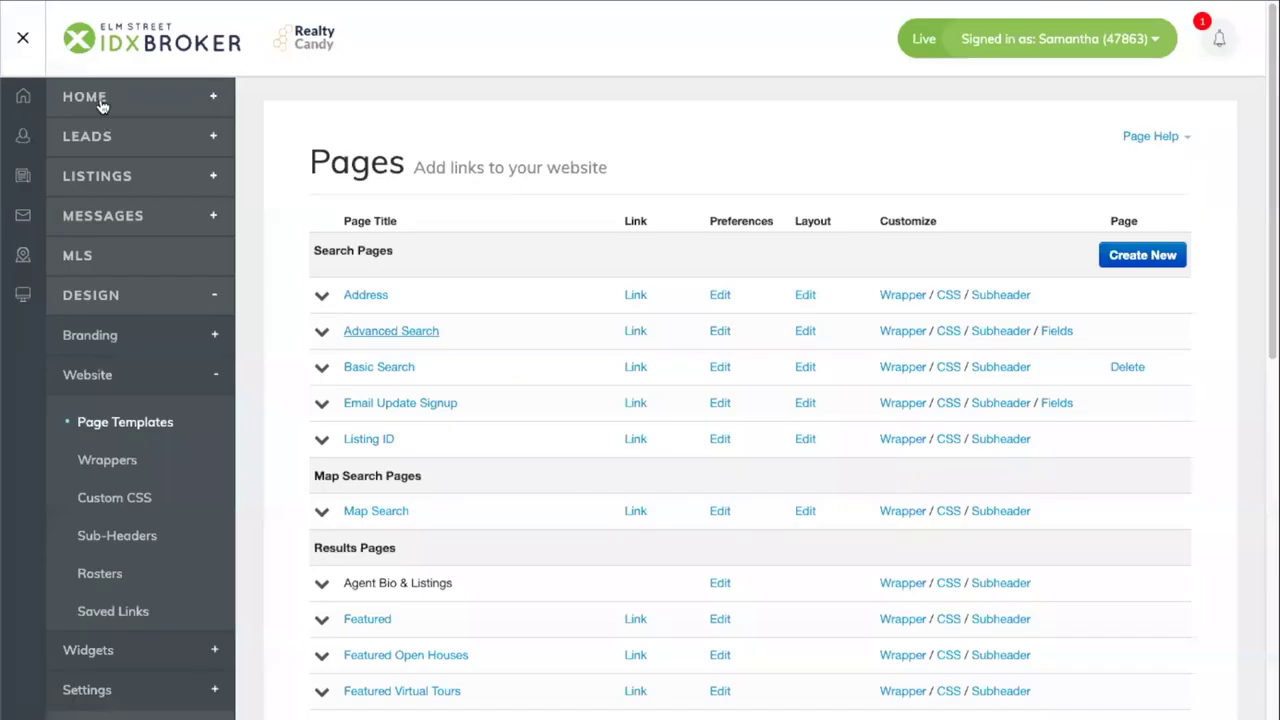
{"action": "left_click", "coordinate": [99, 100]}
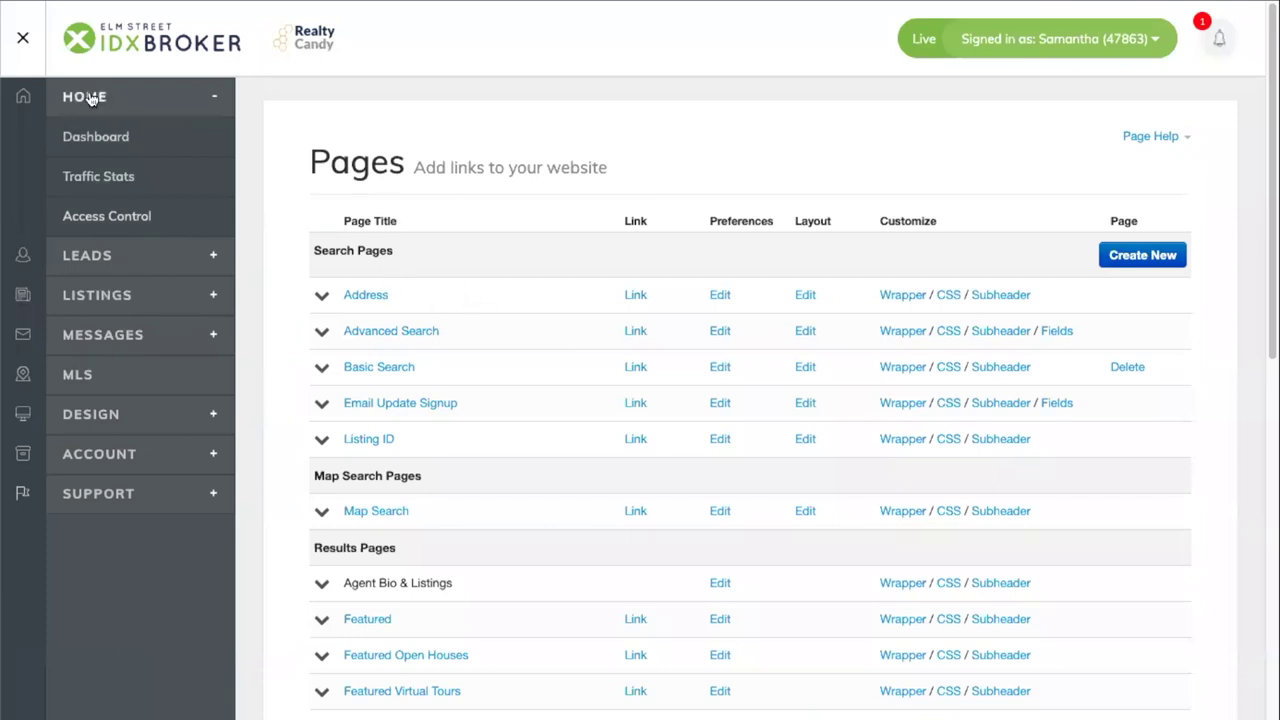
{"action": "left_click", "coordinate": [100, 216]}
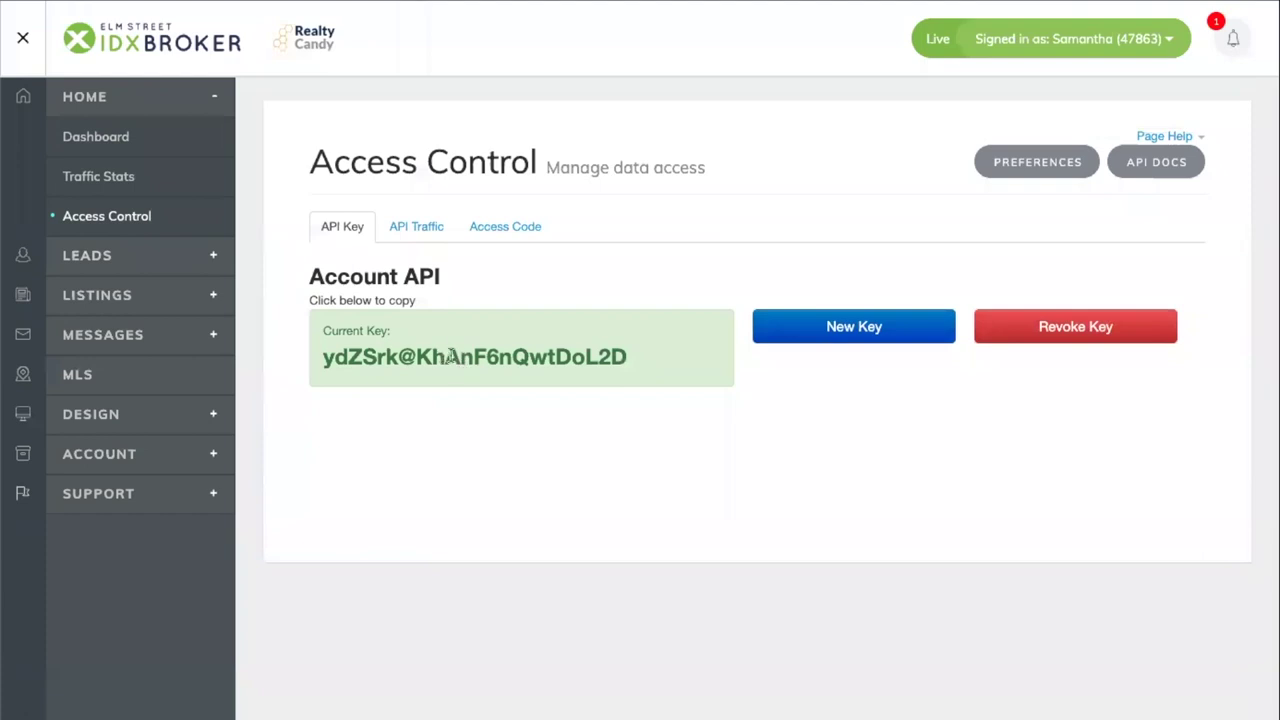
{"action": "left_click", "coordinate": [462, 355]}
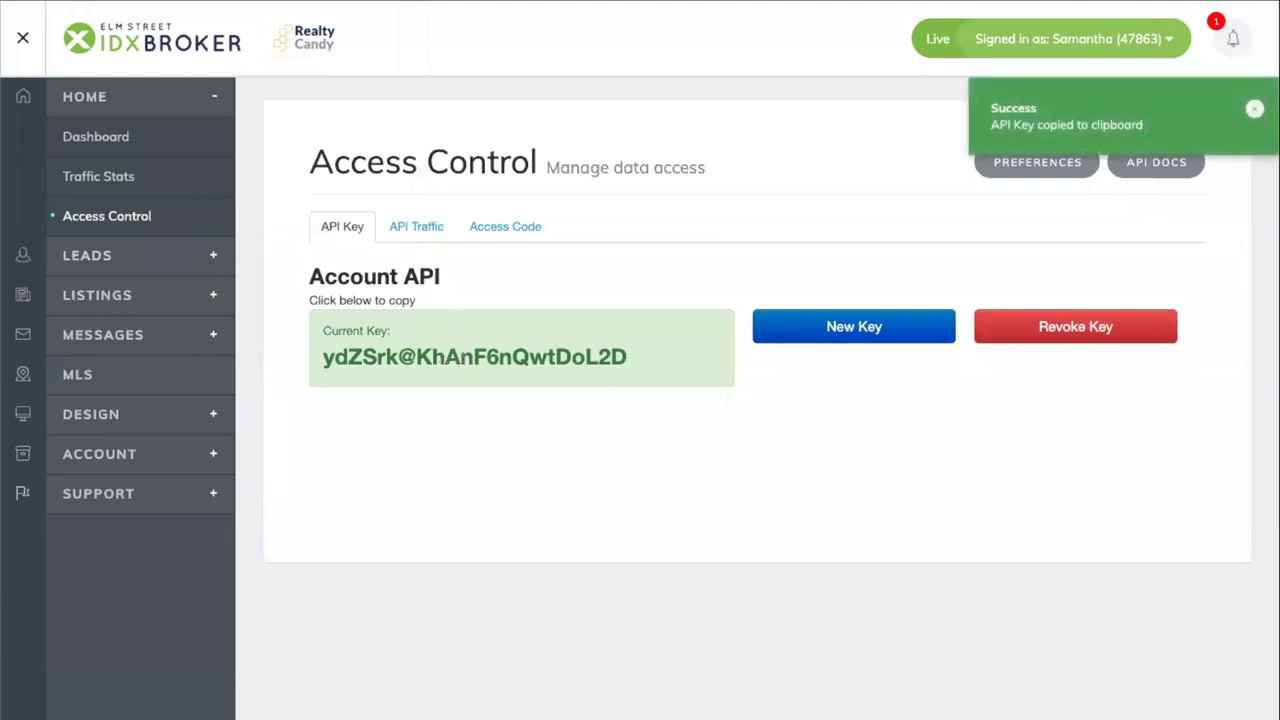
- Log in to IDX Addons using the saved IDX Broker API key
{"action": "key", "text": "ctrl+Tab"}
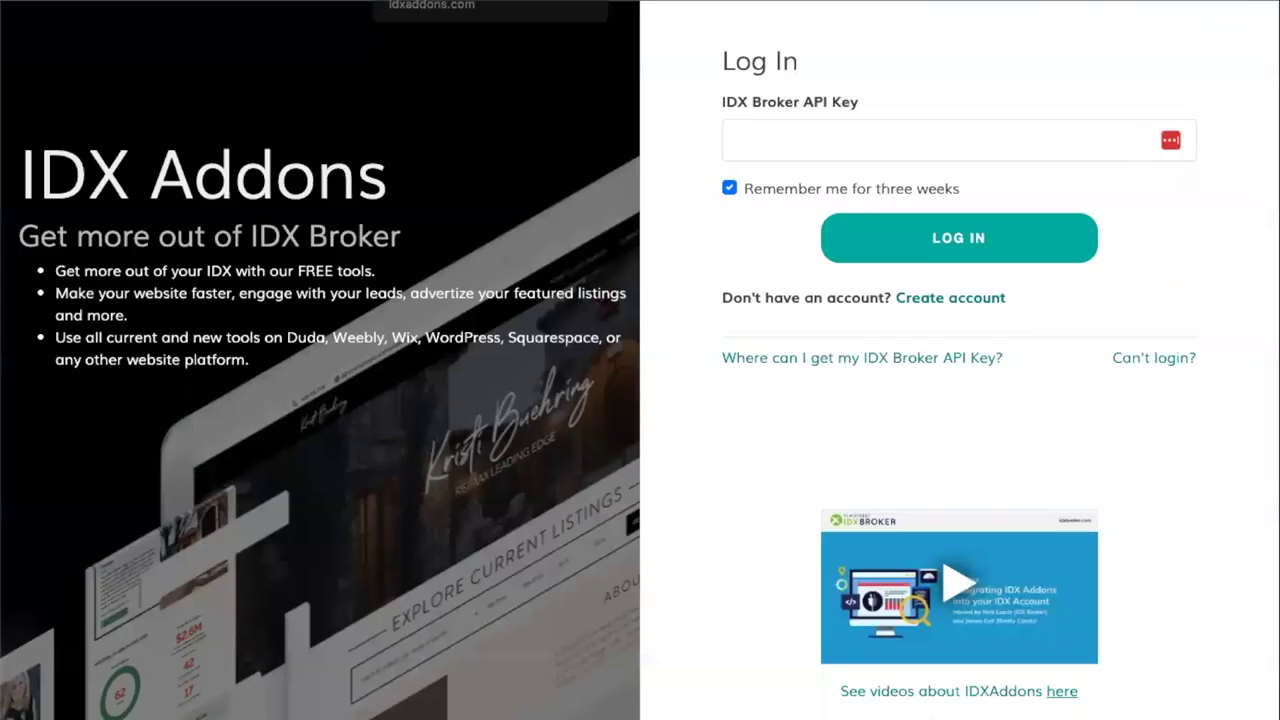
{"action": "left_click", "coordinate": [813, 139]}
{"action": "left_click", "coordinate": [866, 198]}
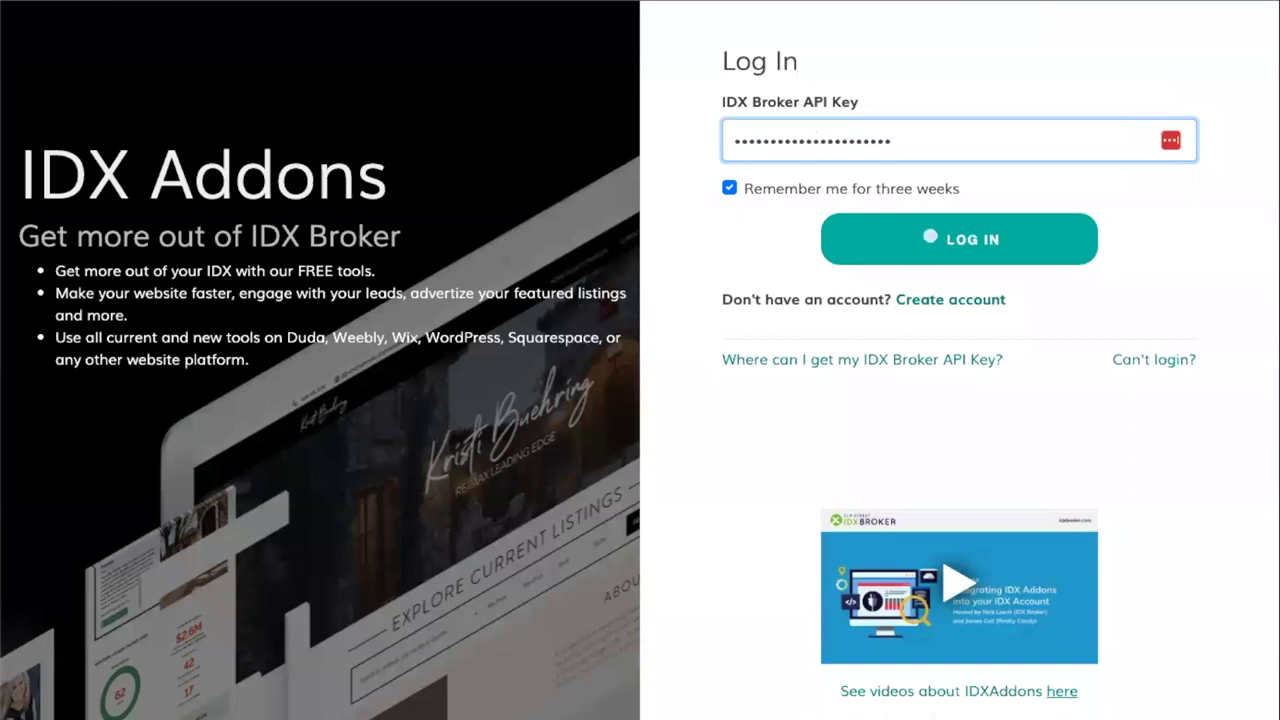
{"action": "left_click", "coordinate": [930, 237]}
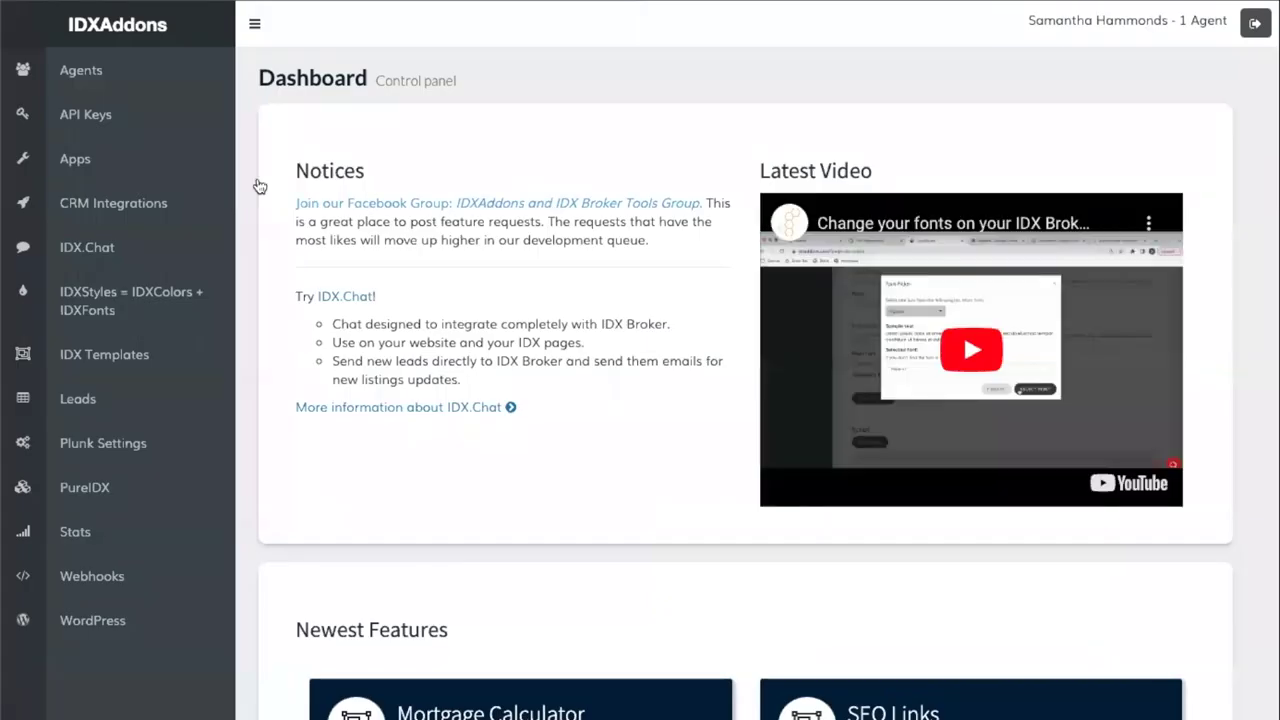
- Open the Omnisearch Creator setup from the Search apps category
{"action": "left_click", "coordinate": [88, 166]}
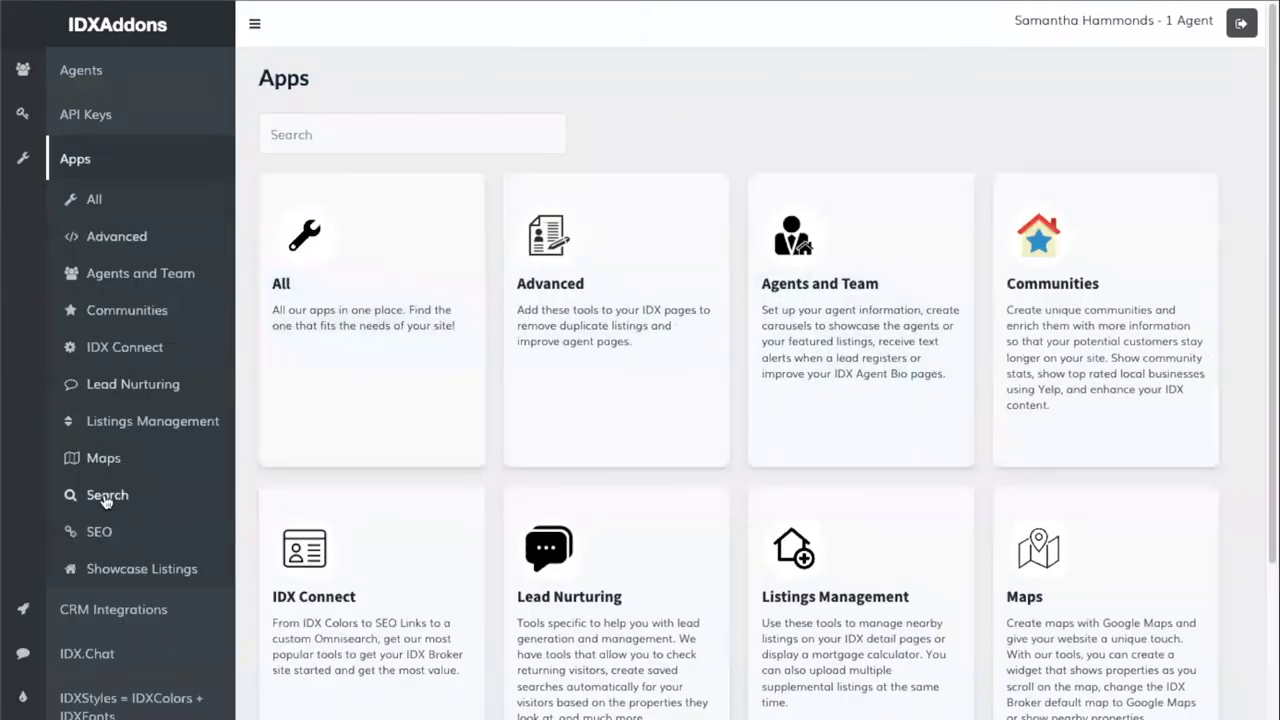
{"action": "left_click", "coordinate": [110, 496]}
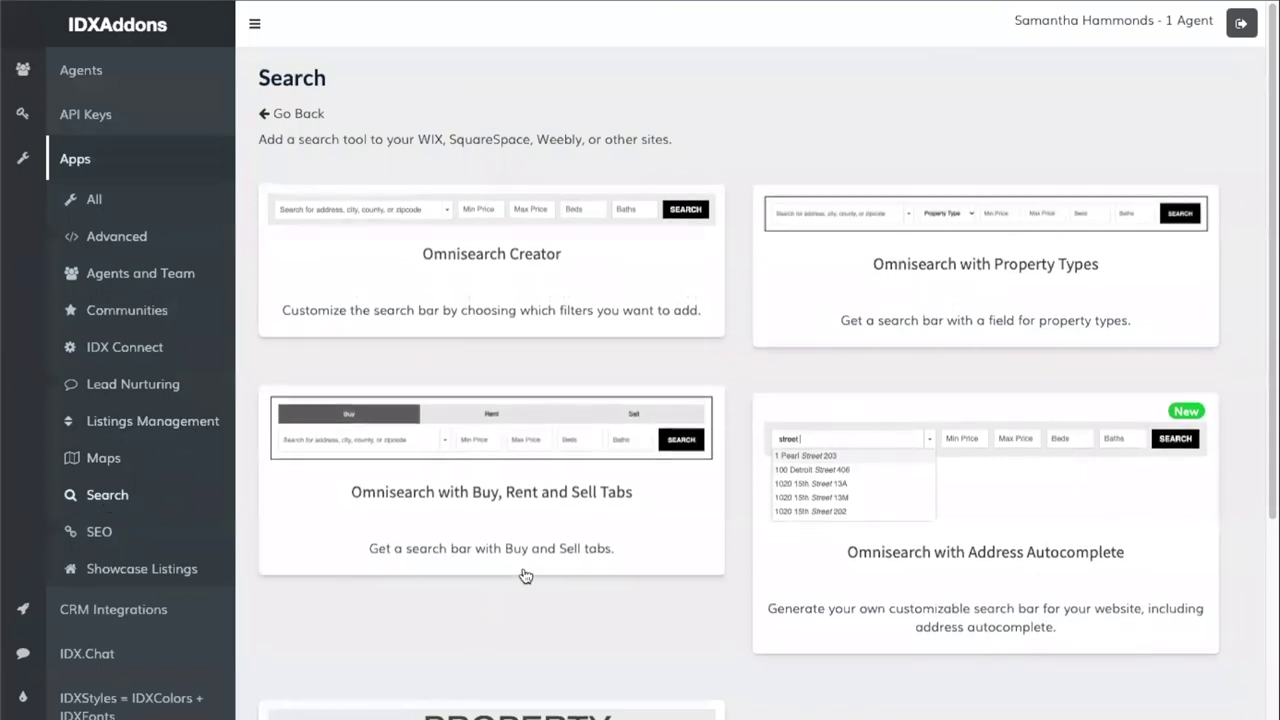
{"action": "left_click", "coordinate": [523, 276]}
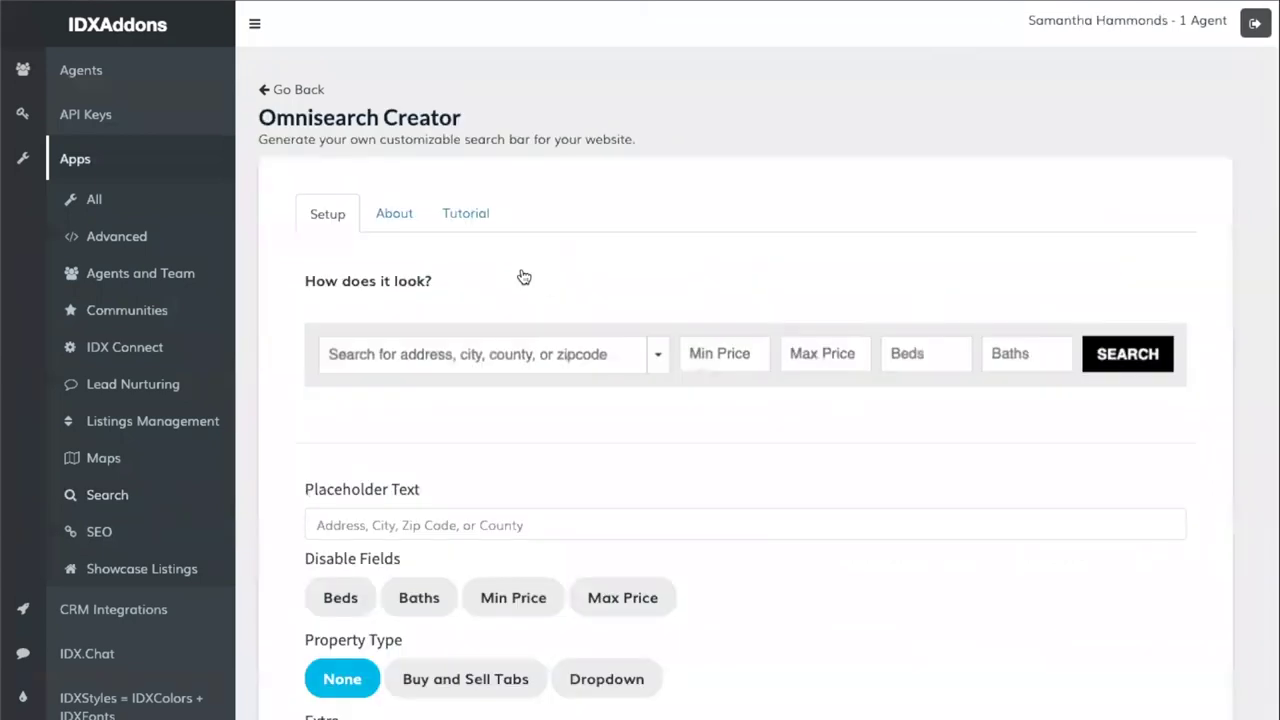
{"action": "scroll", "coordinate": [523, 276], "scroll_direction": "down", "scroll_amount": 3}
{"action": "scroll", "coordinate": [527, 277], "scroll_direction": "down", "scroll_amount": 7}
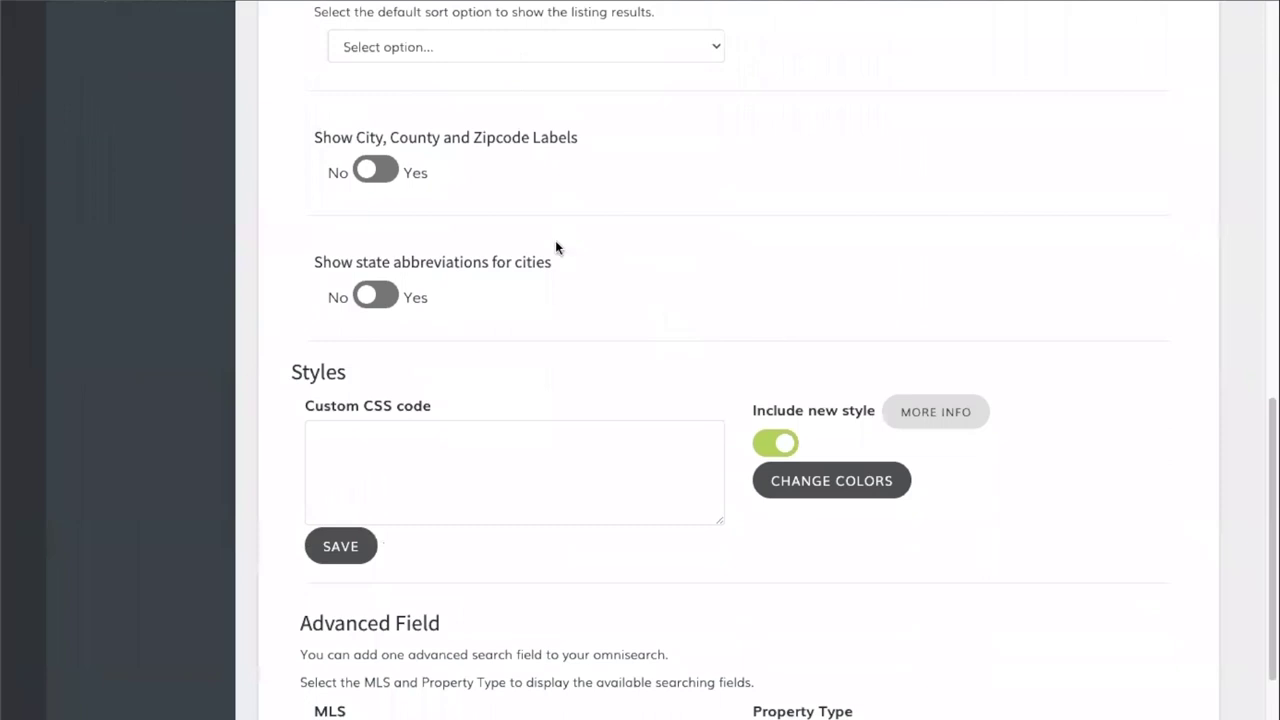
- Set the omnisearch border to 2px and the button colour to #2869bd
{"action": "left_click", "coordinate": [862, 484]}
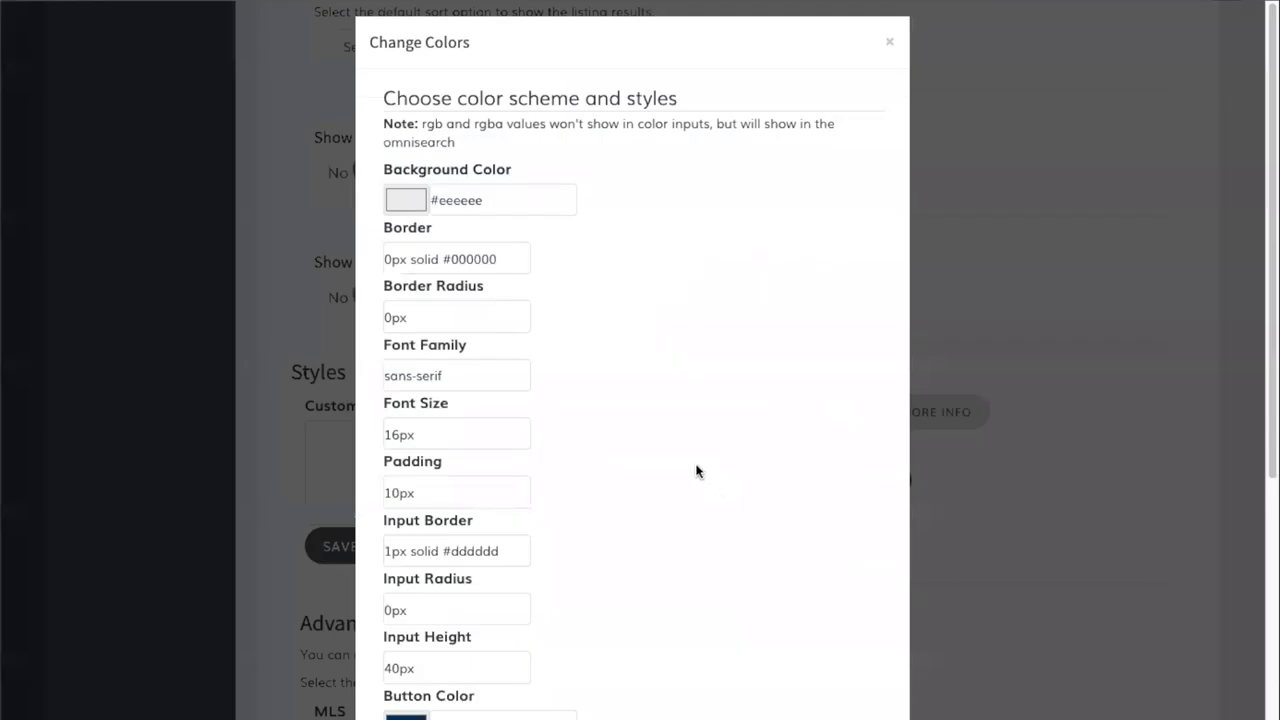
{"action": "left_click", "coordinate": [389, 271]}
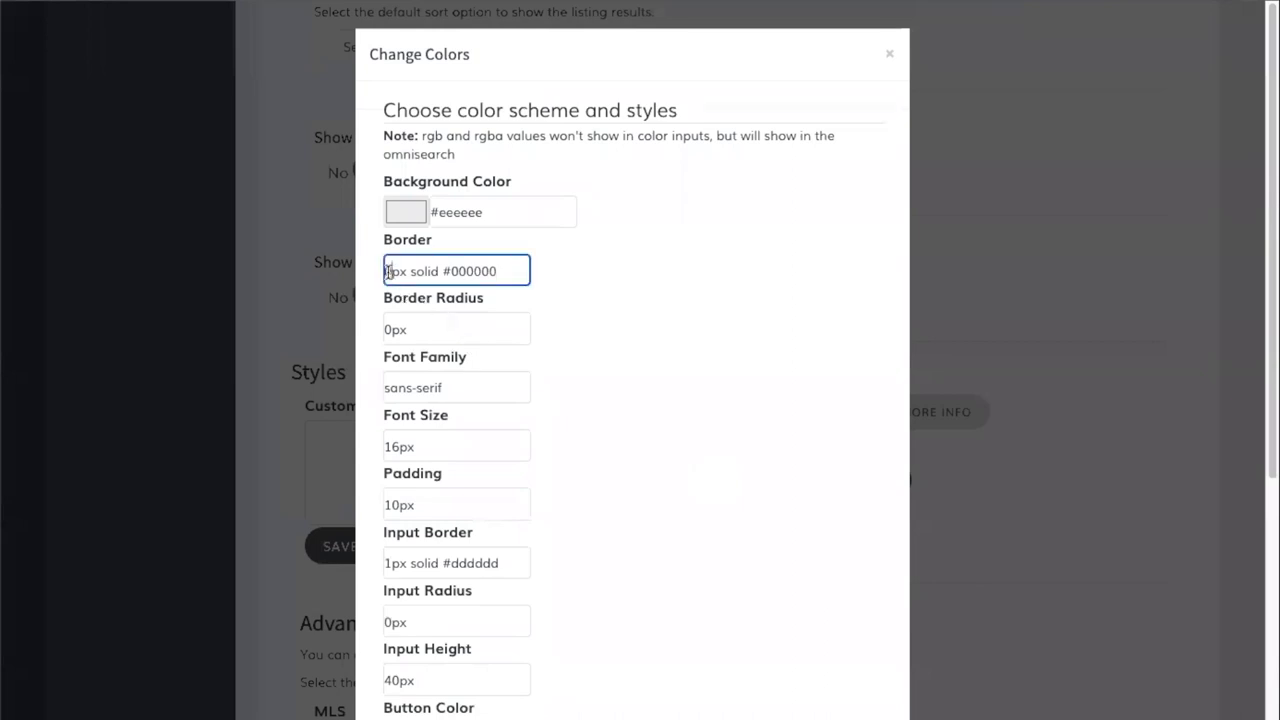
{"action": "type", "text": "2"}
{"action": "scroll", "coordinate": [523, 363], "scroll_direction": "down", "scroll_amount": 4}
{"action": "scroll", "coordinate": [533, 386], "scroll_direction": "down", "scroll_amount": 1}
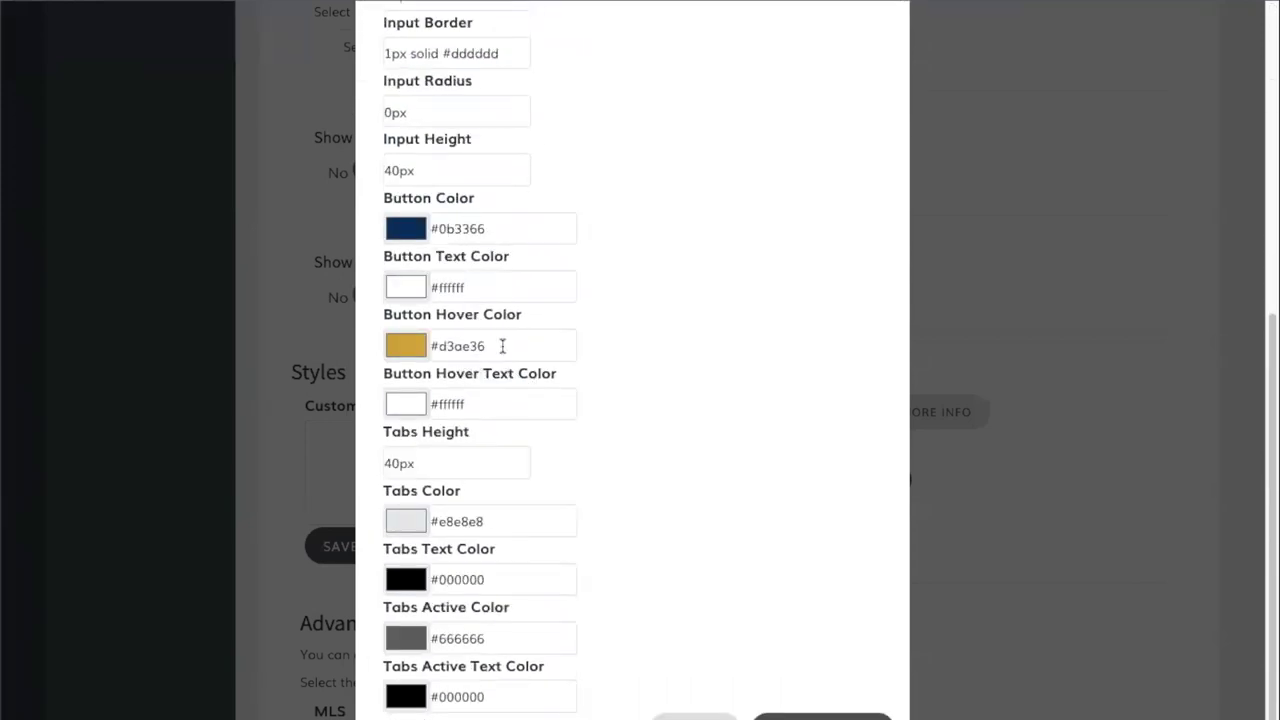
{"action": "left_click", "coordinate": [409, 229]}
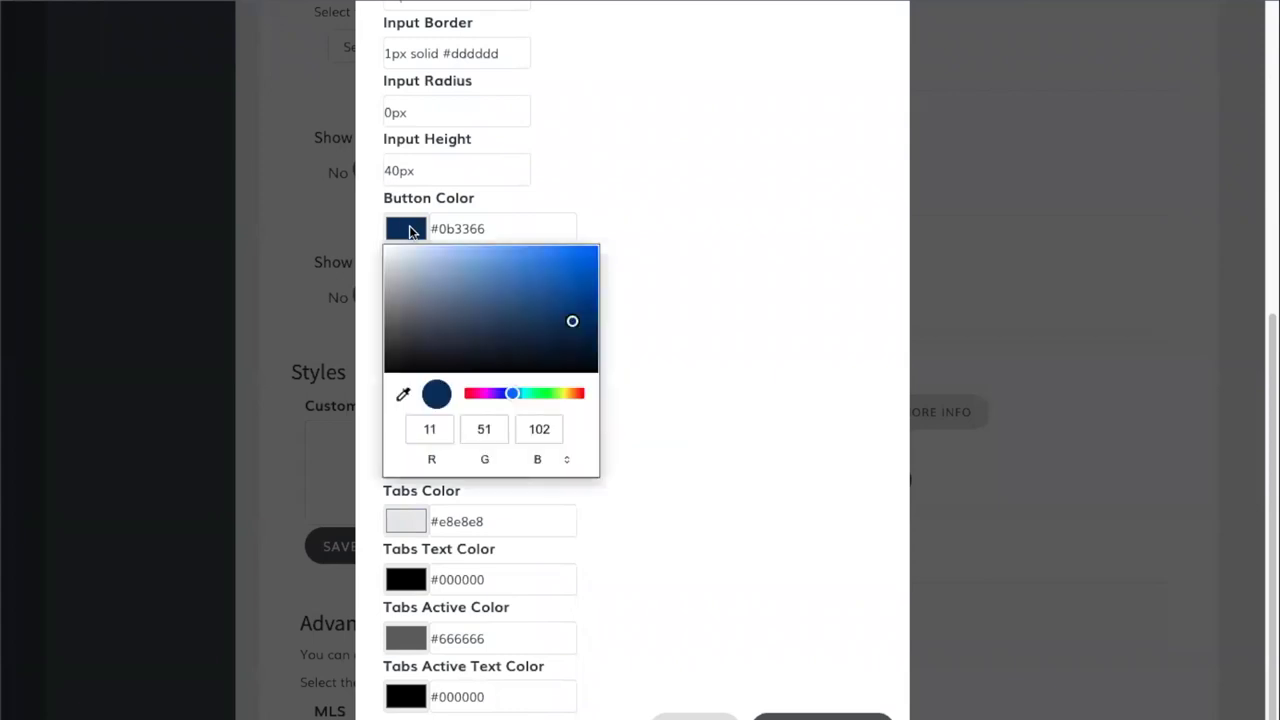
{"action": "left_click", "coordinate": [570, 318]}
{"action": "left_click_drag", "start_coordinate": [570, 318], "coordinate": [552, 280]}
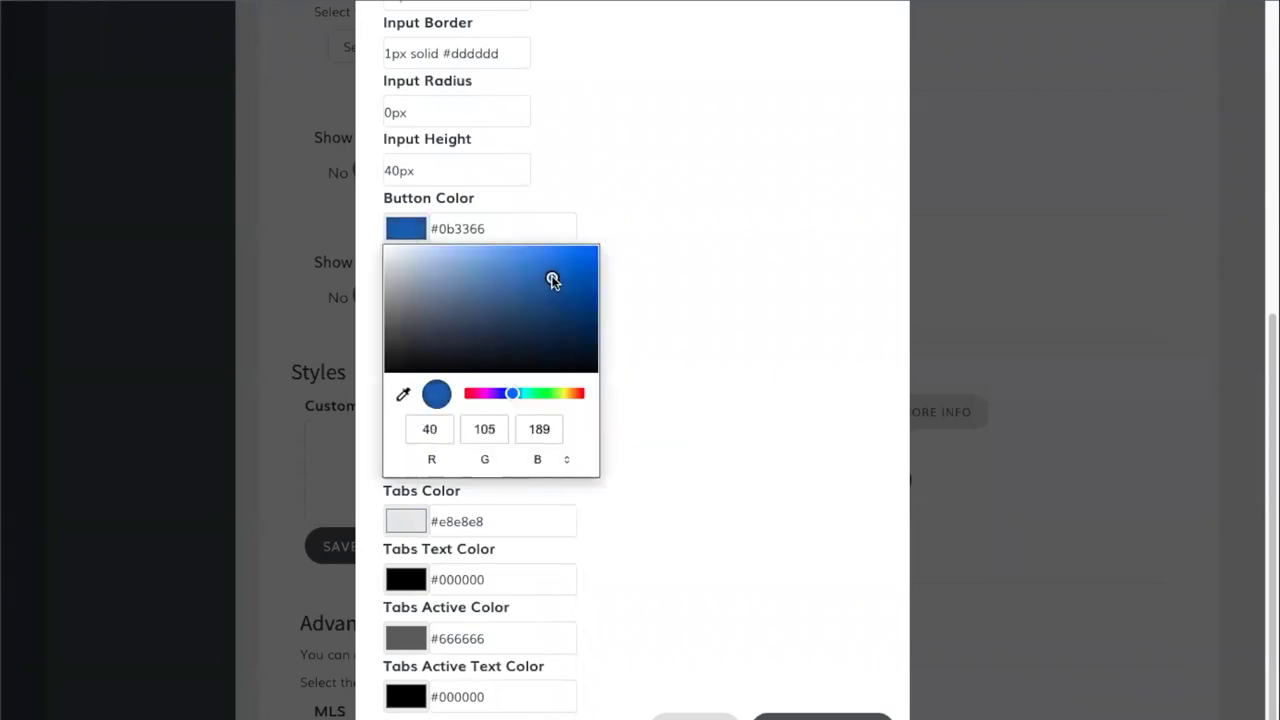
{"action": "left_click", "coordinate": [640, 208]}
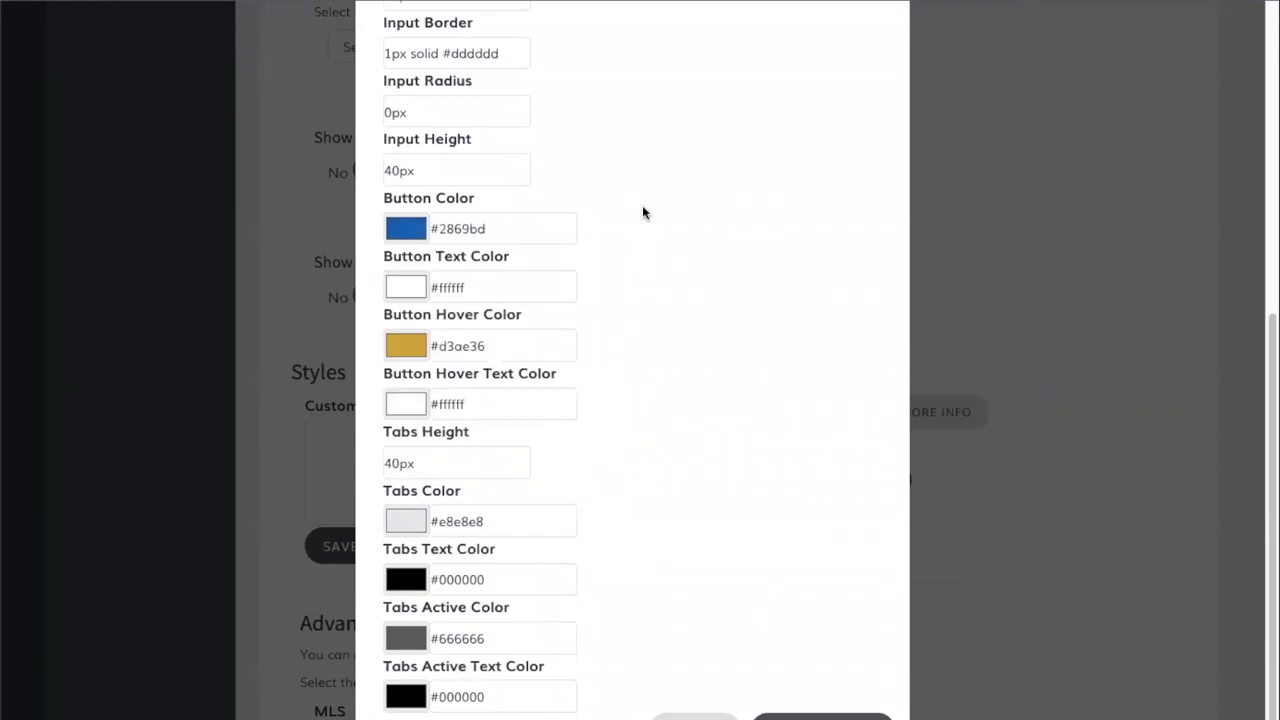
- Set the button hover colour to #0a0a0a and save the style settings
{"action": "left_click", "coordinate": [407, 343]}
{"action": "left_click", "coordinate": [543, 381]}
{"action": "mouse_move", "coordinate": [543, 381]}
{"action": "left_mouse_down"}
{"action": "mouse_move", "coordinate": [400, 451]}
{"action": "mouse_move", "coordinate": [371, 480]}
{"action": "mouse_move", "coordinate": [380, 492]}
{"action": "left_mouse_up"}
{"action": "left_click", "coordinate": [380, 492]}
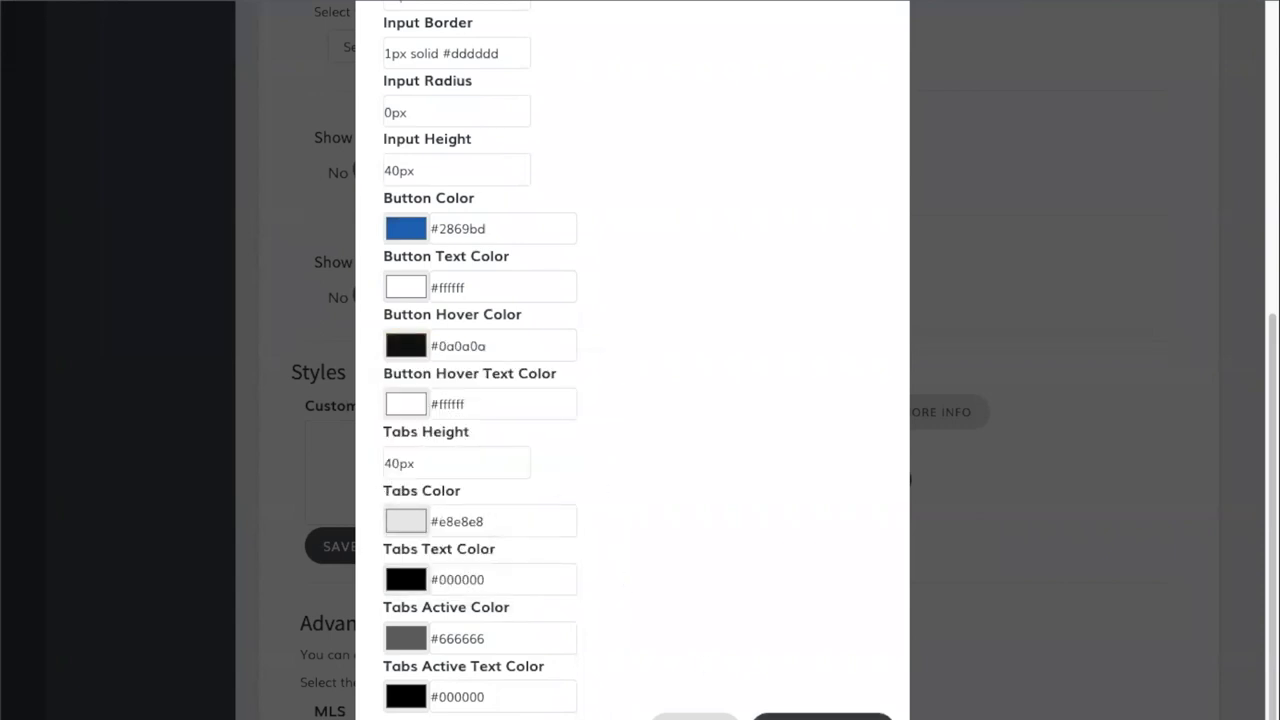
{"action": "left_click", "coordinate": [792, 714]}
- Copy the generated Omnisearch embed script from the code box
{"action": "scroll", "coordinate": [766, 545], "scroll_direction": "down", "scroll_amount": 15}
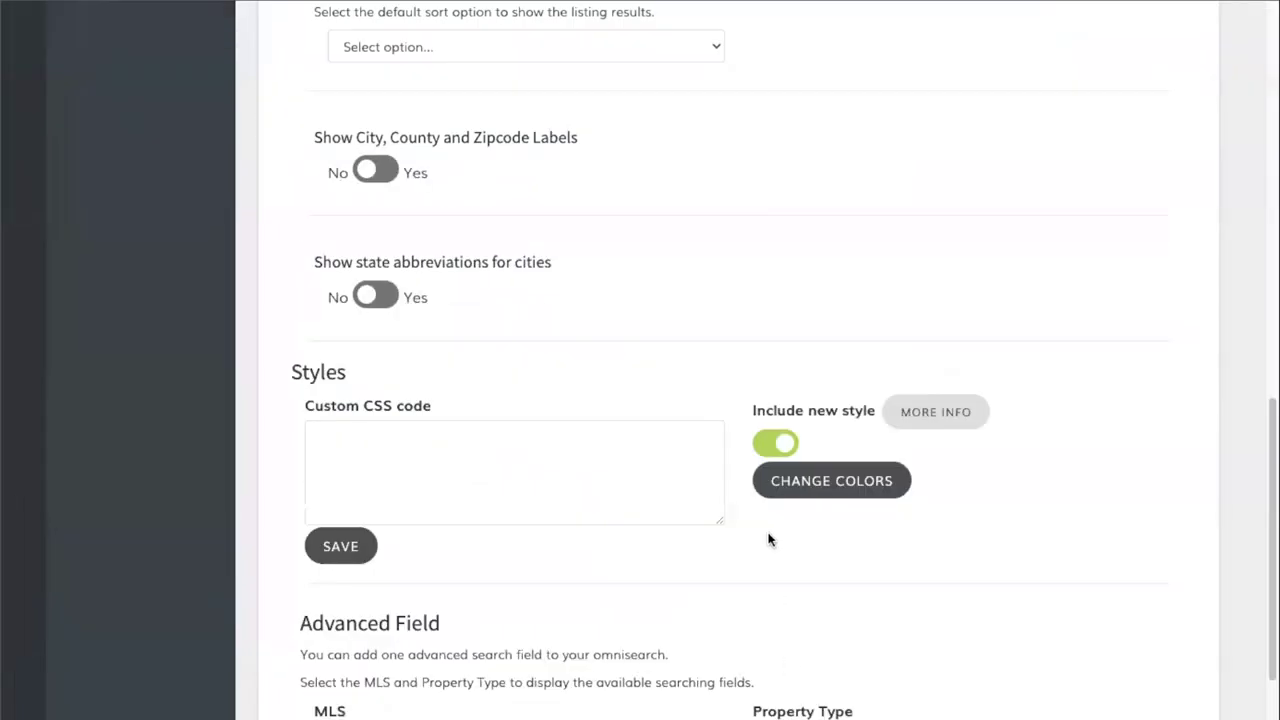
{"action": "scroll", "coordinate": [700, 490], "scroll_direction": "down", "scroll_amount": 3}
{"action": "scroll", "coordinate": [669, 461], "scroll_direction": "down", "scroll_amount": 1}
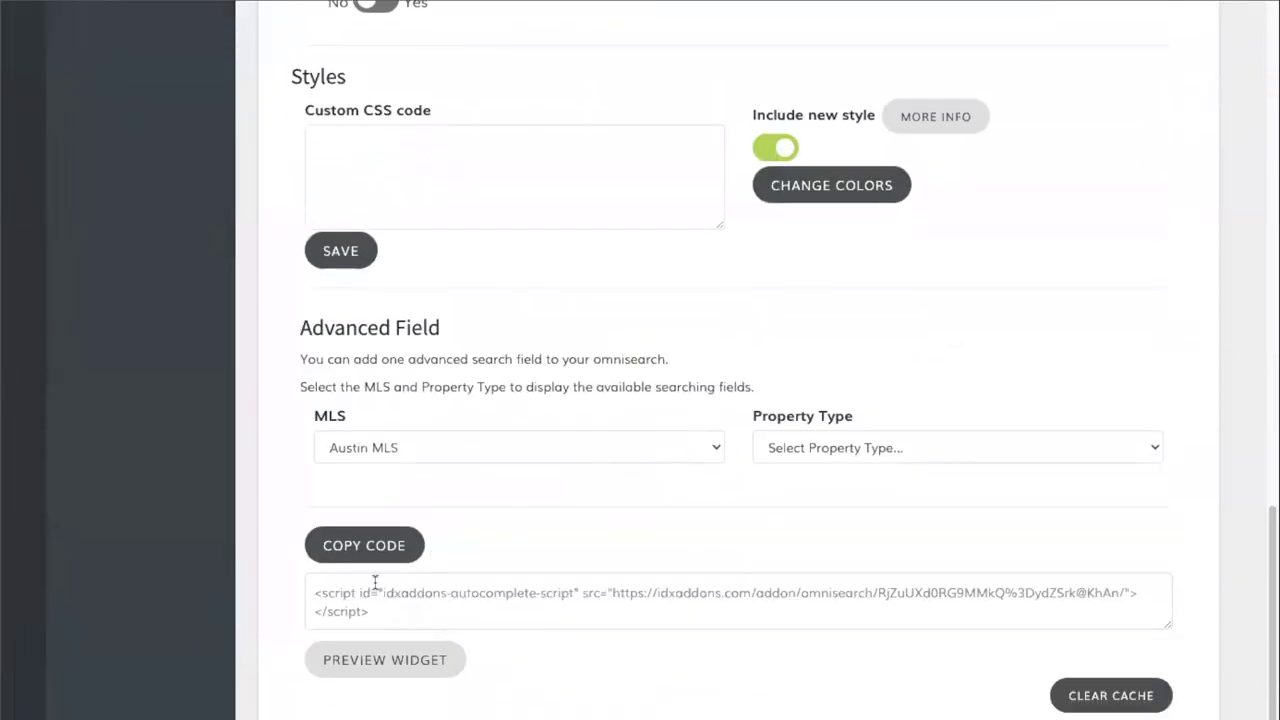
{"action": "left_click", "coordinate": [366, 556]}
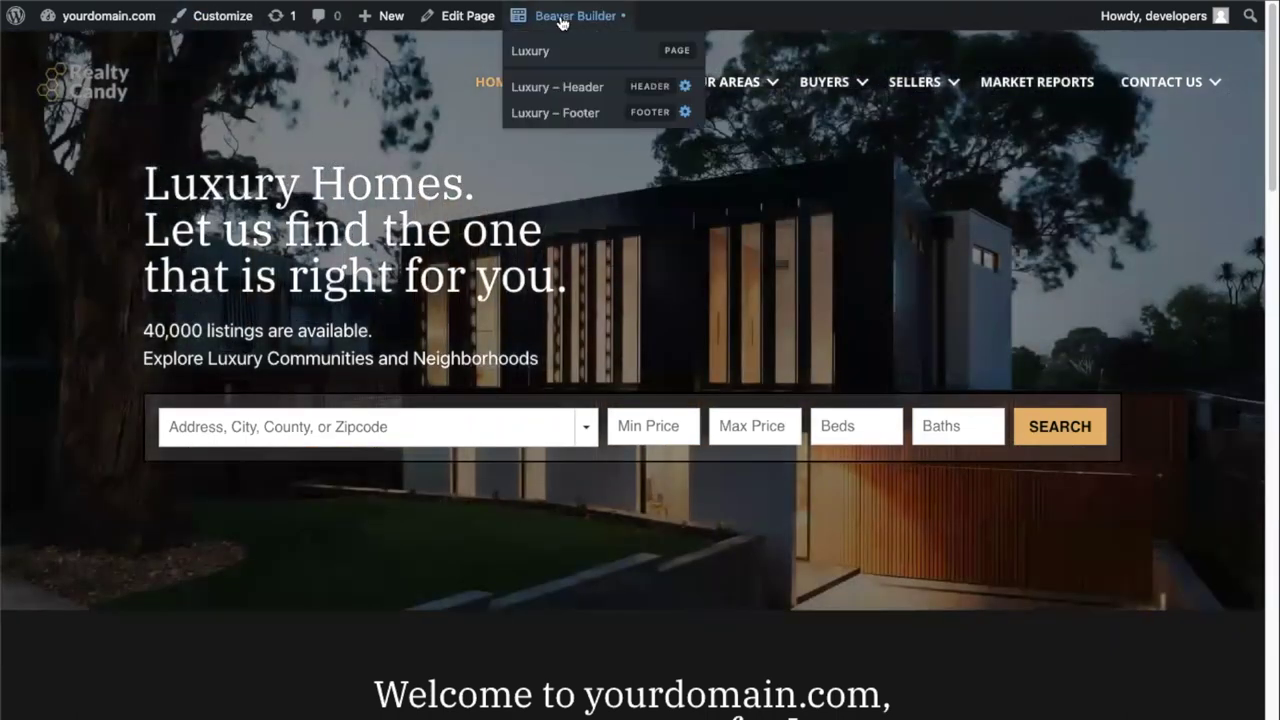
- Replace the Luxury page's old search scripts with the Omnisearch script and publish
{"action": "left_click", "coordinate": [563, 22]}
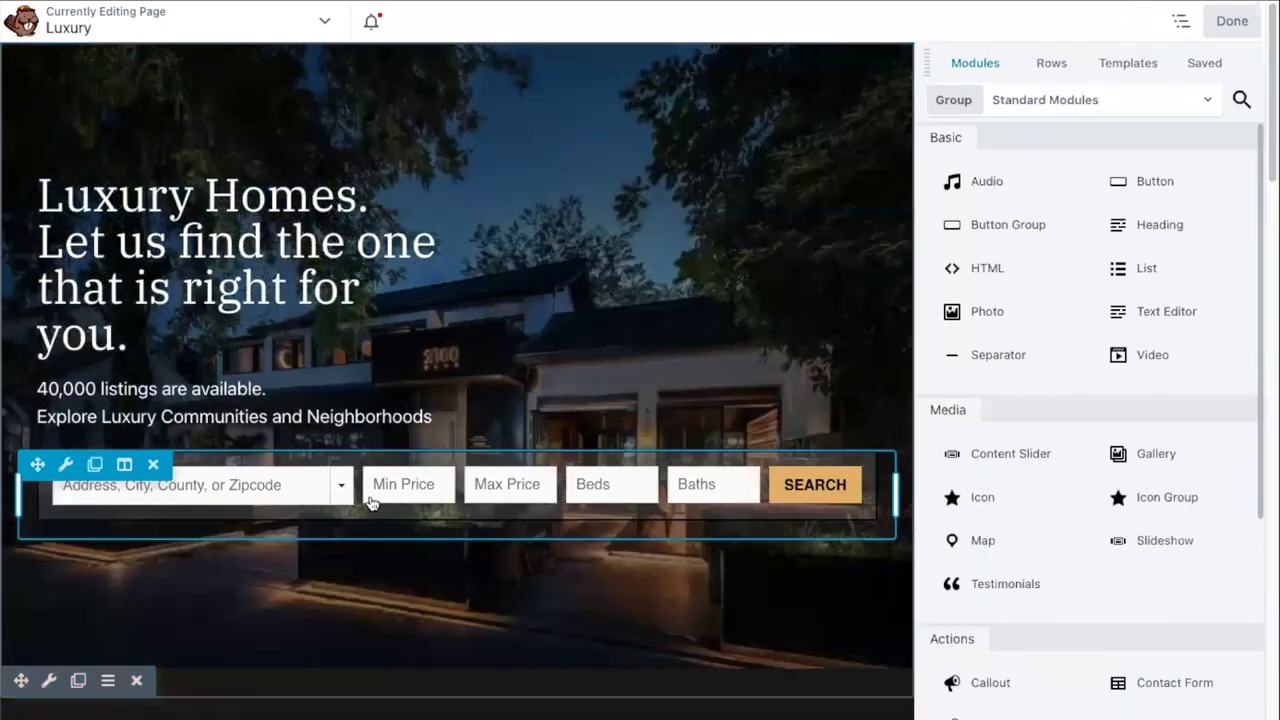
{"action": "left_click", "coordinate": [435, 501]}
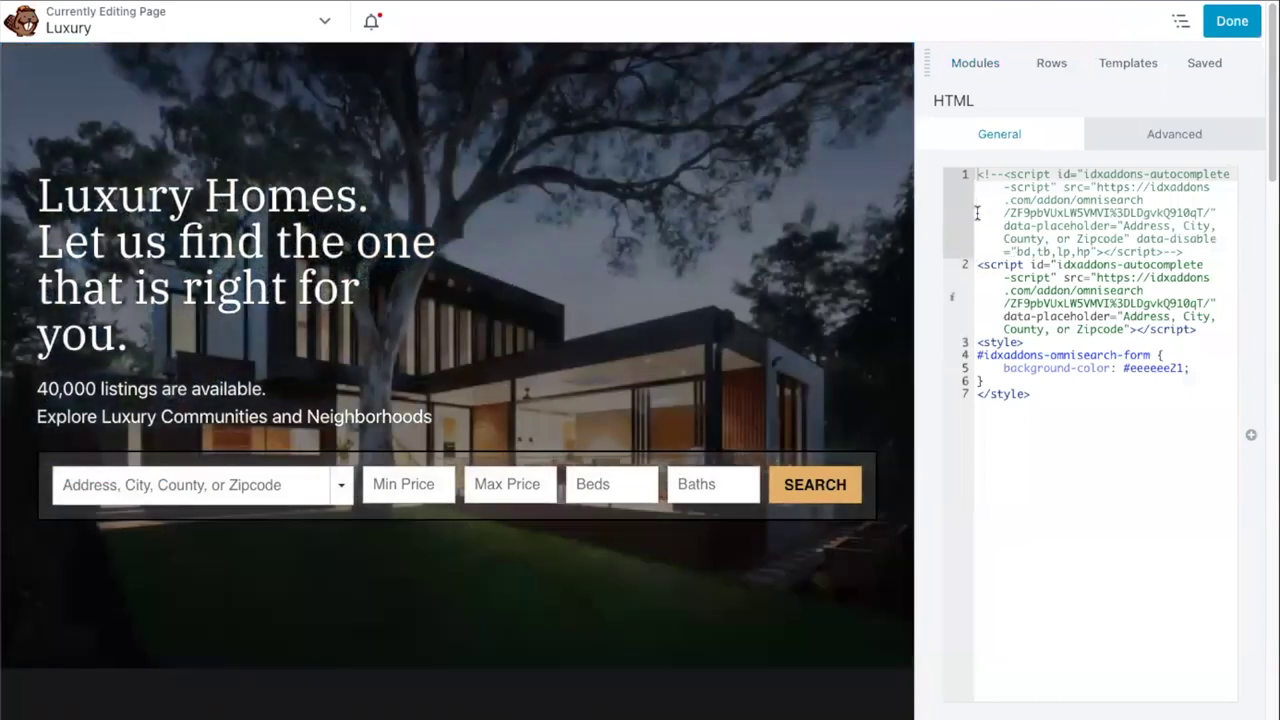
{"action": "left_click_drag", "start_coordinate": [979, 175], "coordinate": [1203, 332]}
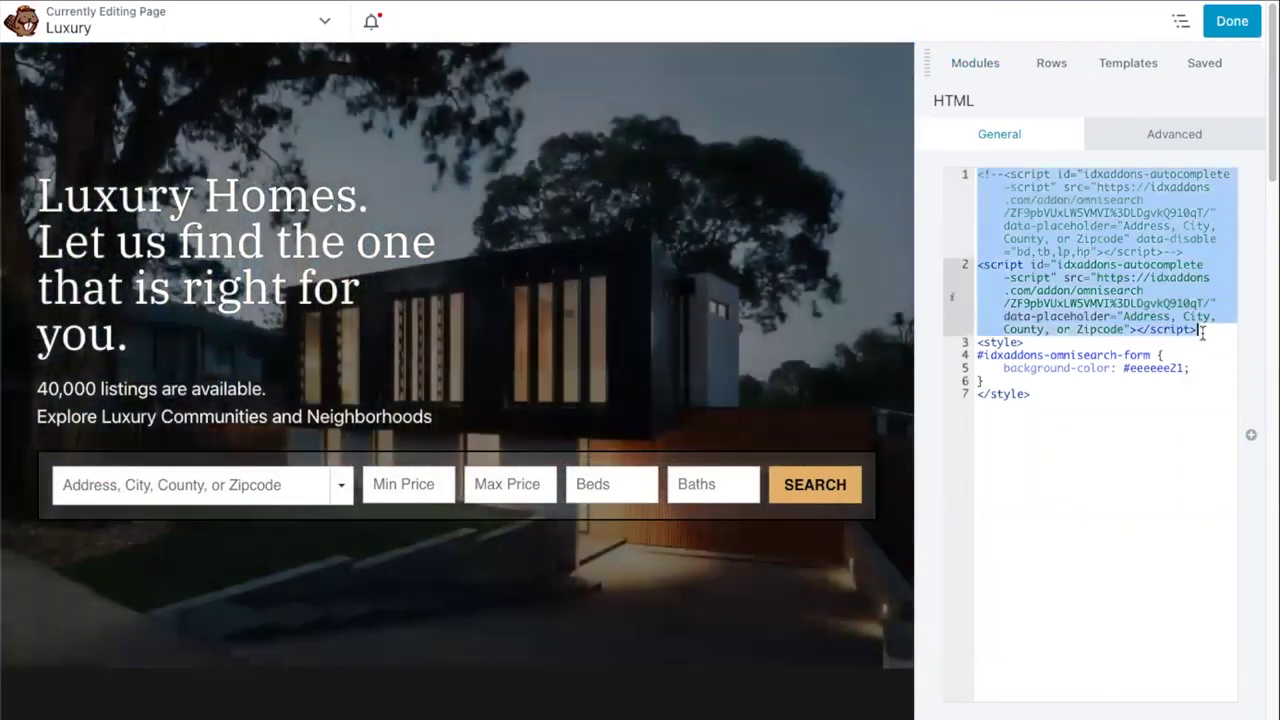
{"action": "key", "text": "BackSpace"}
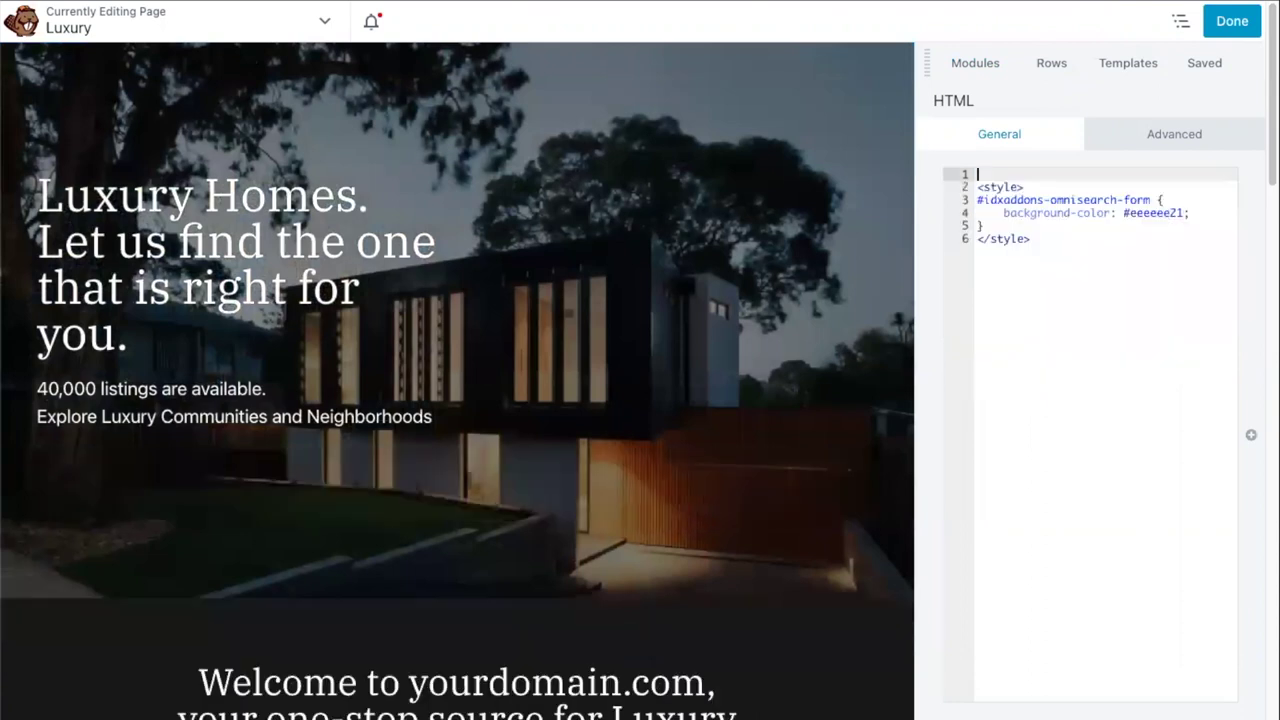
{"action": "key", "text": "ctrl+v"}
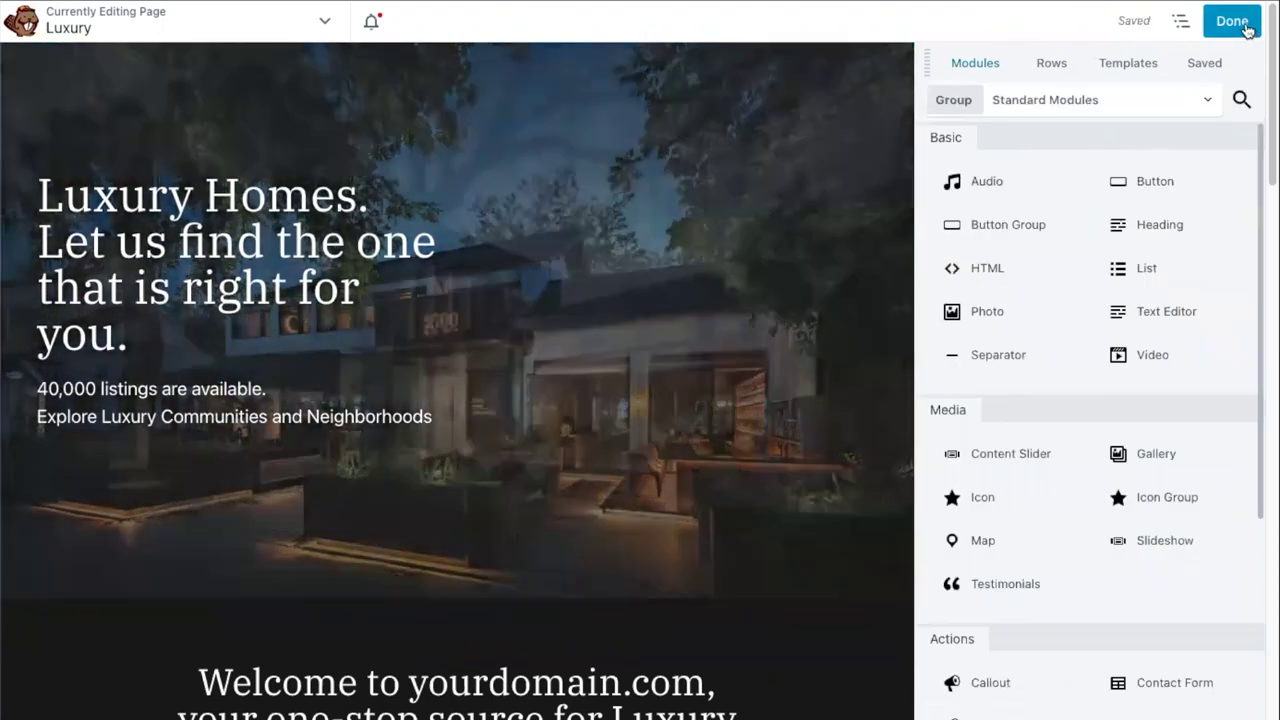
{"action": "left_click", "coordinate": [1240, 24]}
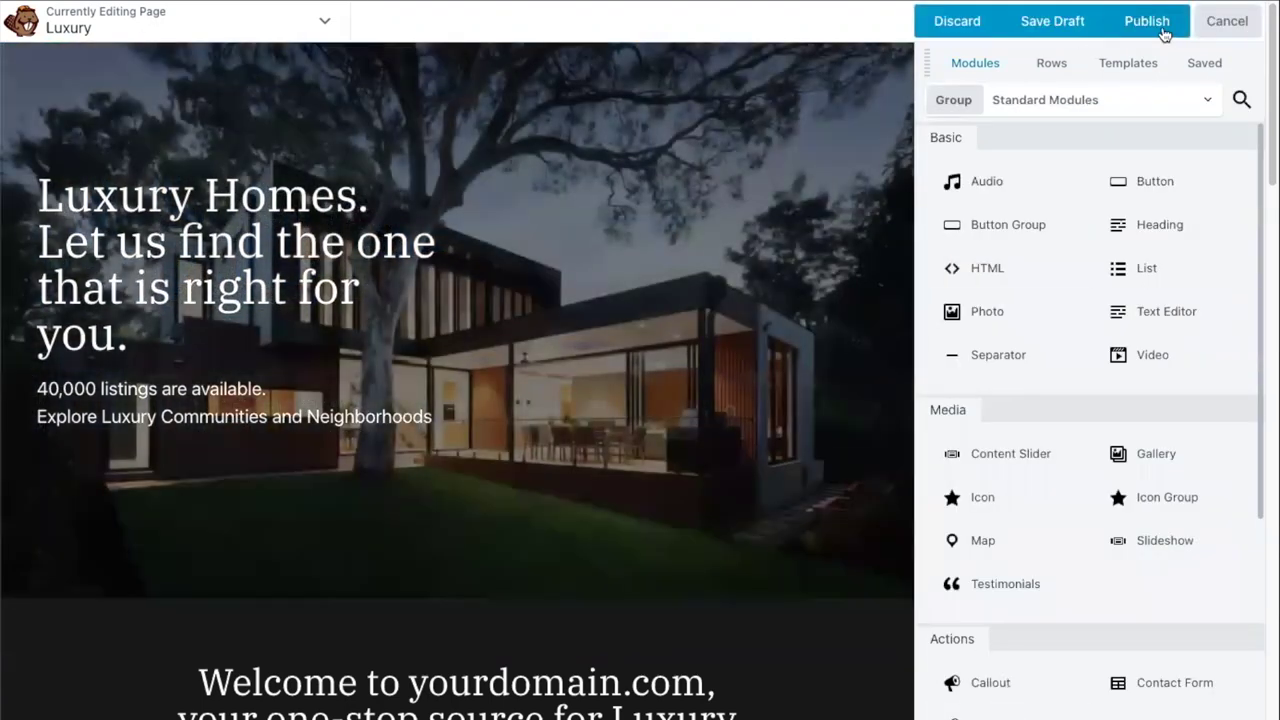
{"action": "left_click", "coordinate": [1182, 24]}
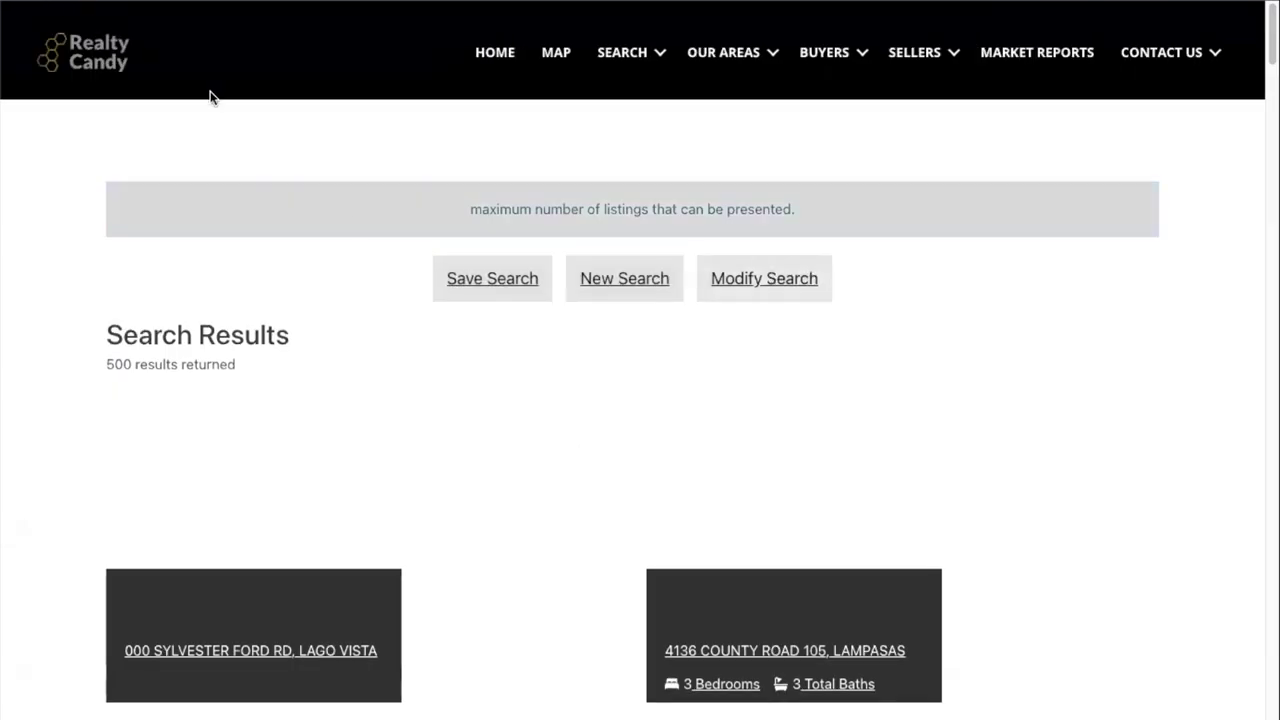
{"action": "scroll", "coordinate": [400, 262], "scroll_direction": "down", "scroll_amount": 2}
{"action": "scroll", "coordinate": [410, 266], "scroll_direction": "down", "scroll_amount": 4}
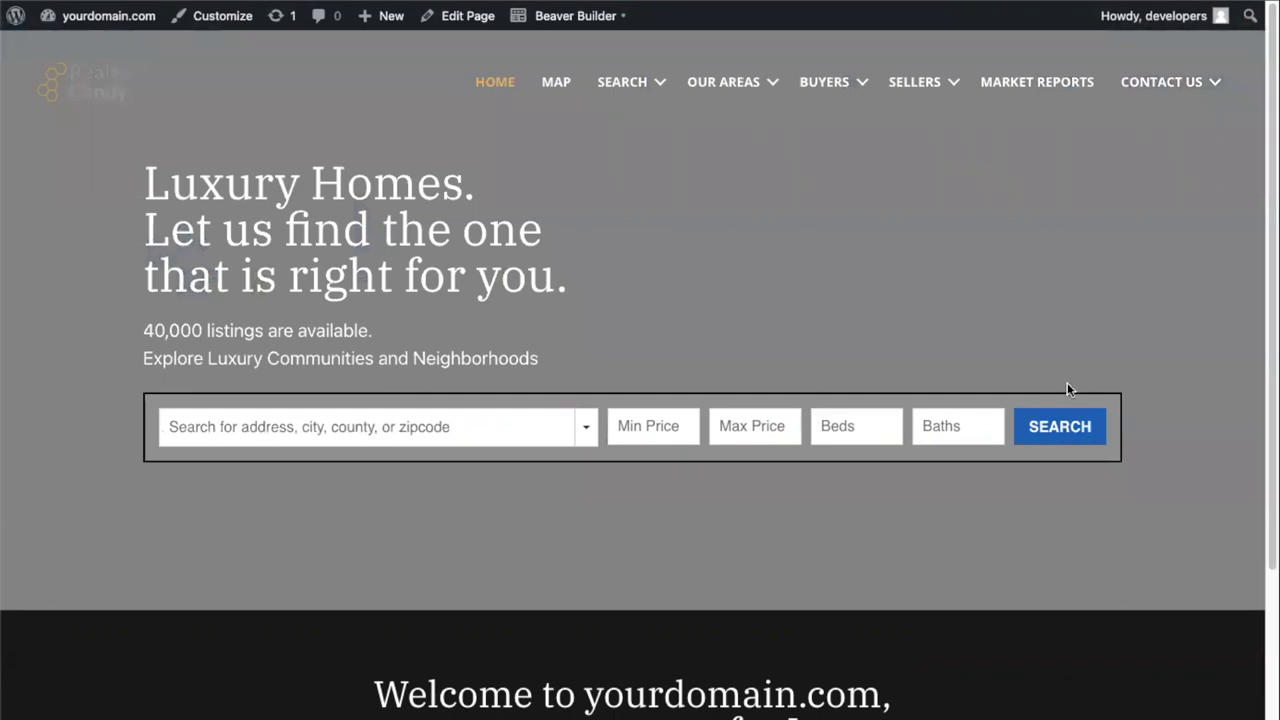
{"action": "scroll", "coordinate": [779, 370], "scroll_direction": "down", "scroll_amount": 2}
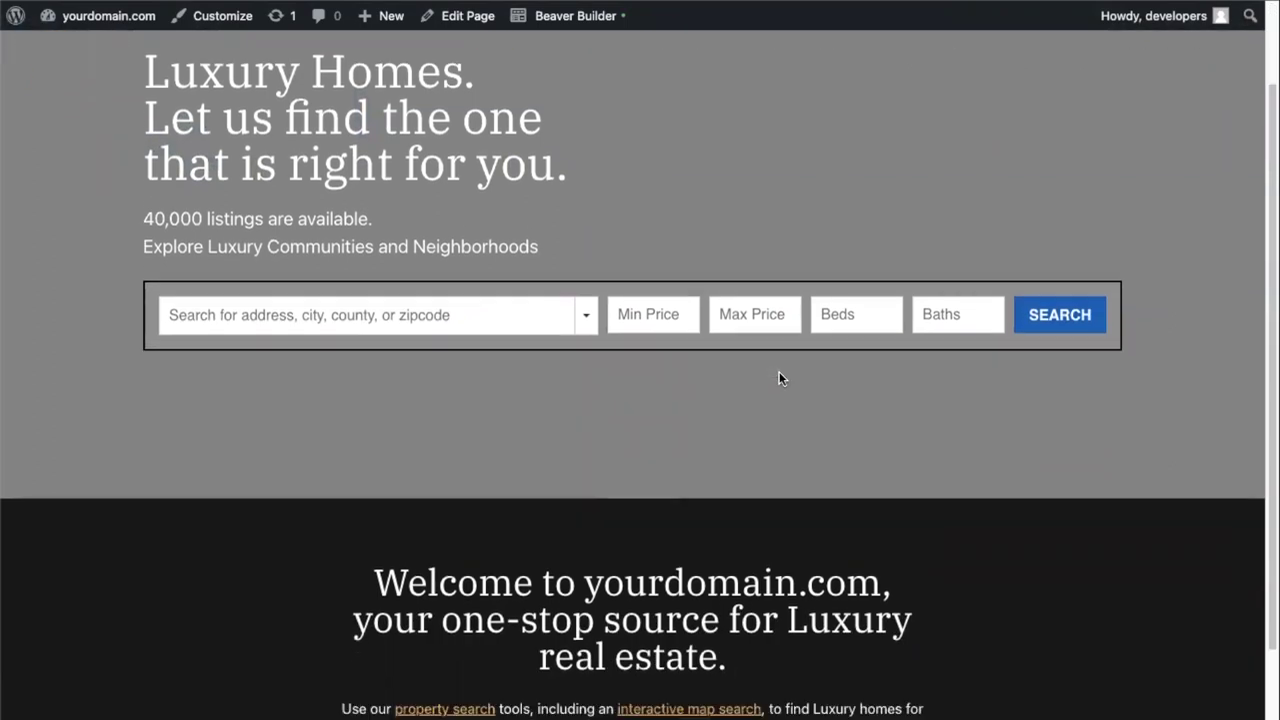
{"action": "scroll", "coordinate": [779, 378], "scroll_direction": "down", "scroll_amount": 3}
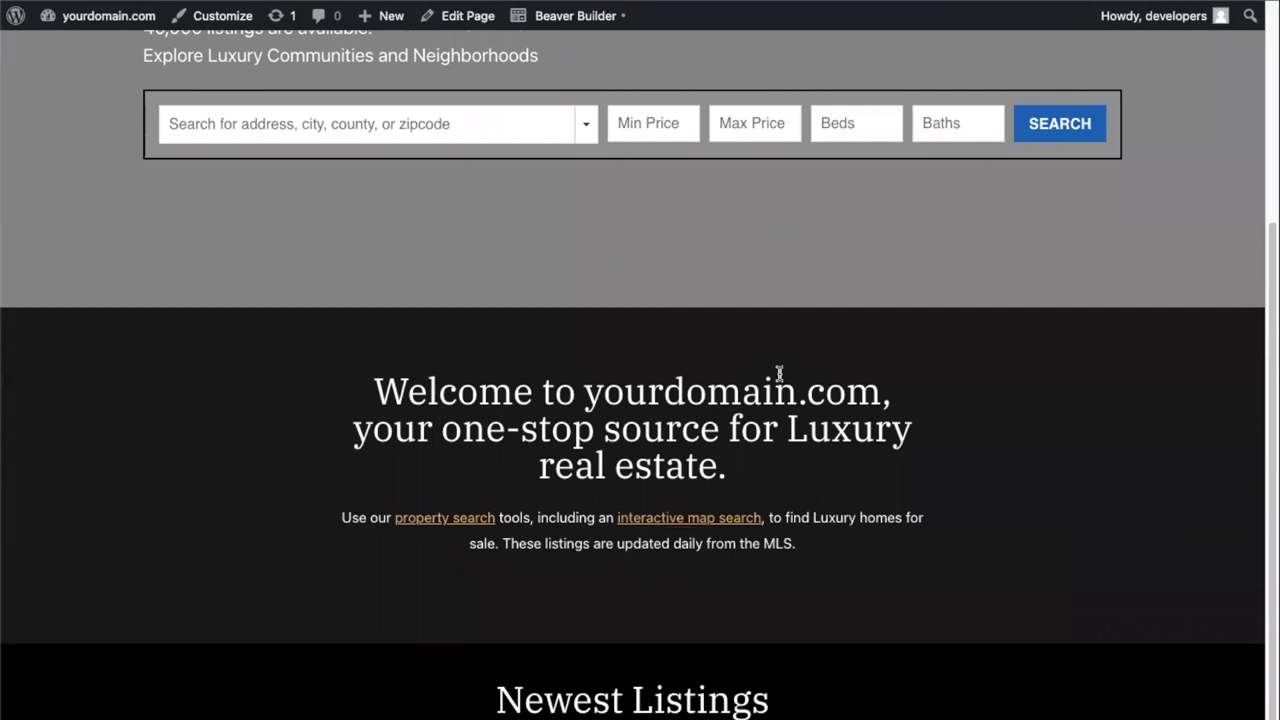
{"action": "scroll", "coordinate": [510, 395], "scroll_direction": "down", "scroll_amount": 3}
{"action": "scroll", "coordinate": [510, 395], "scroll_direction": "down", "scroll_amount": 3}
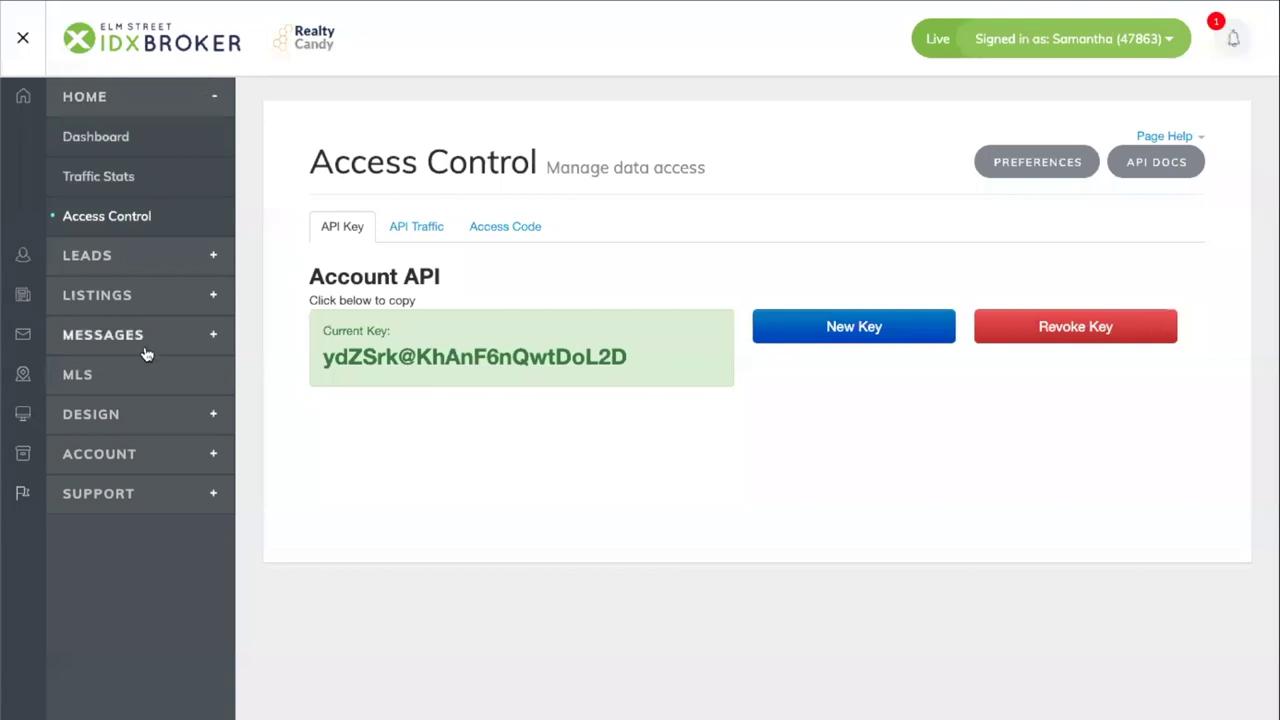
- Start a new Carousel widget featuring a custom search based on the Advanced Search page
{"action": "left_click", "coordinate": [119, 416]}
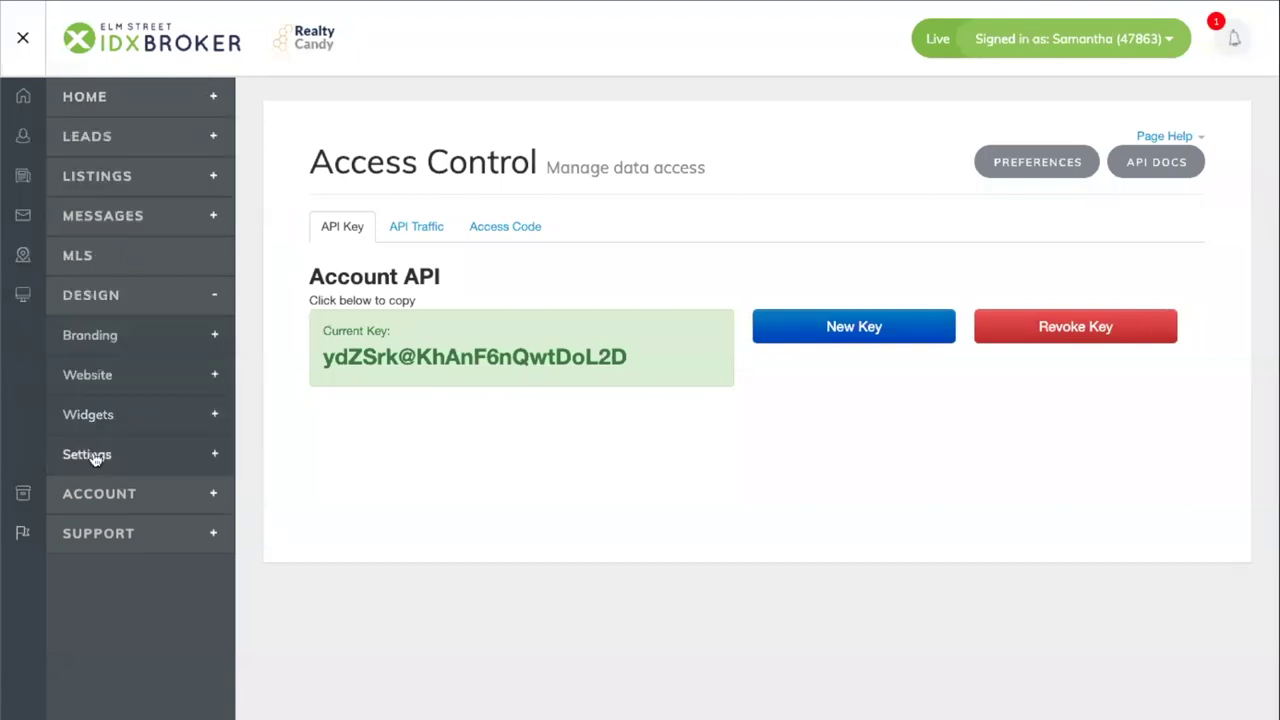
{"action": "left_click", "coordinate": [100, 421]}
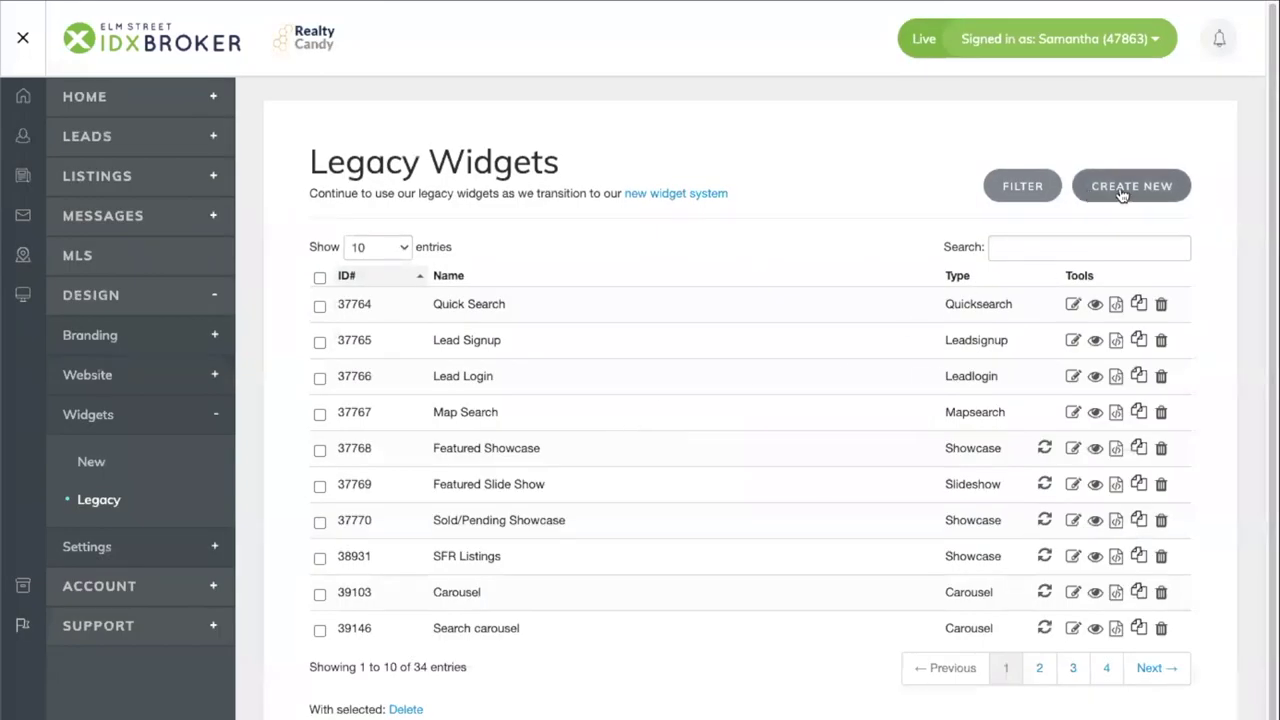
{"action": "left_click", "coordinate": [1122, 192]}
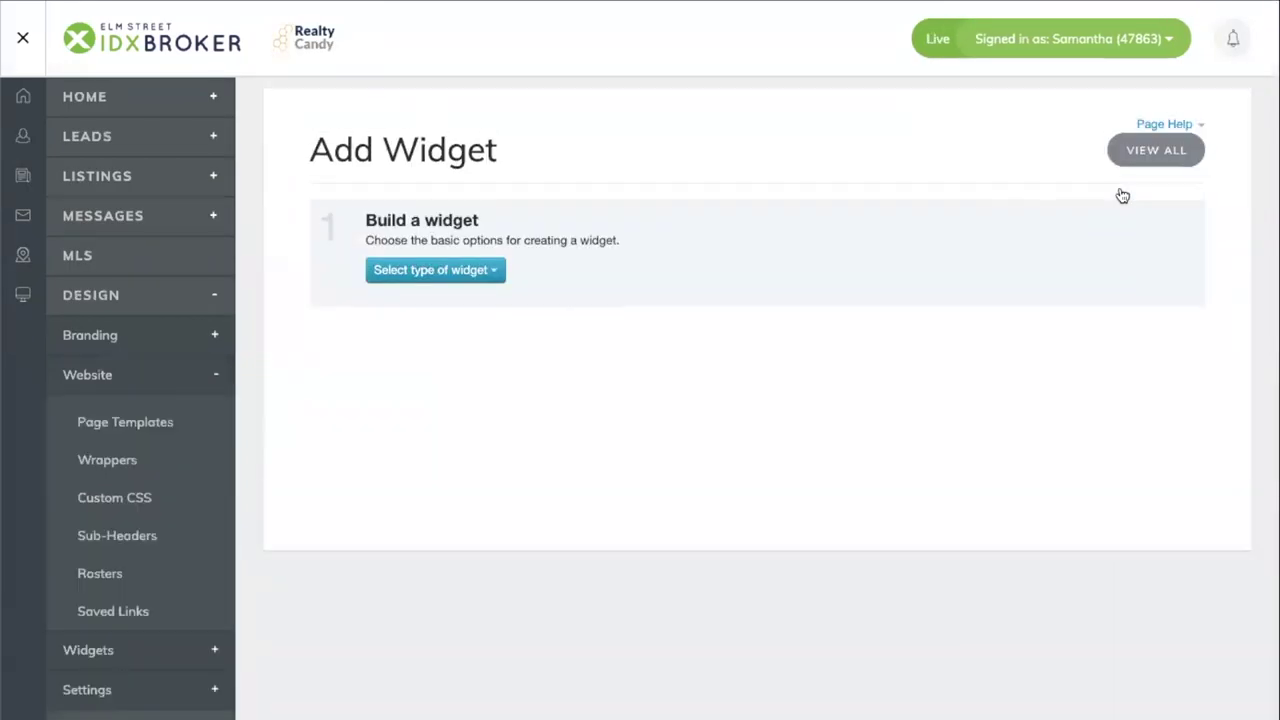
{"action": "left_click", "coordinate": [470, 284]}
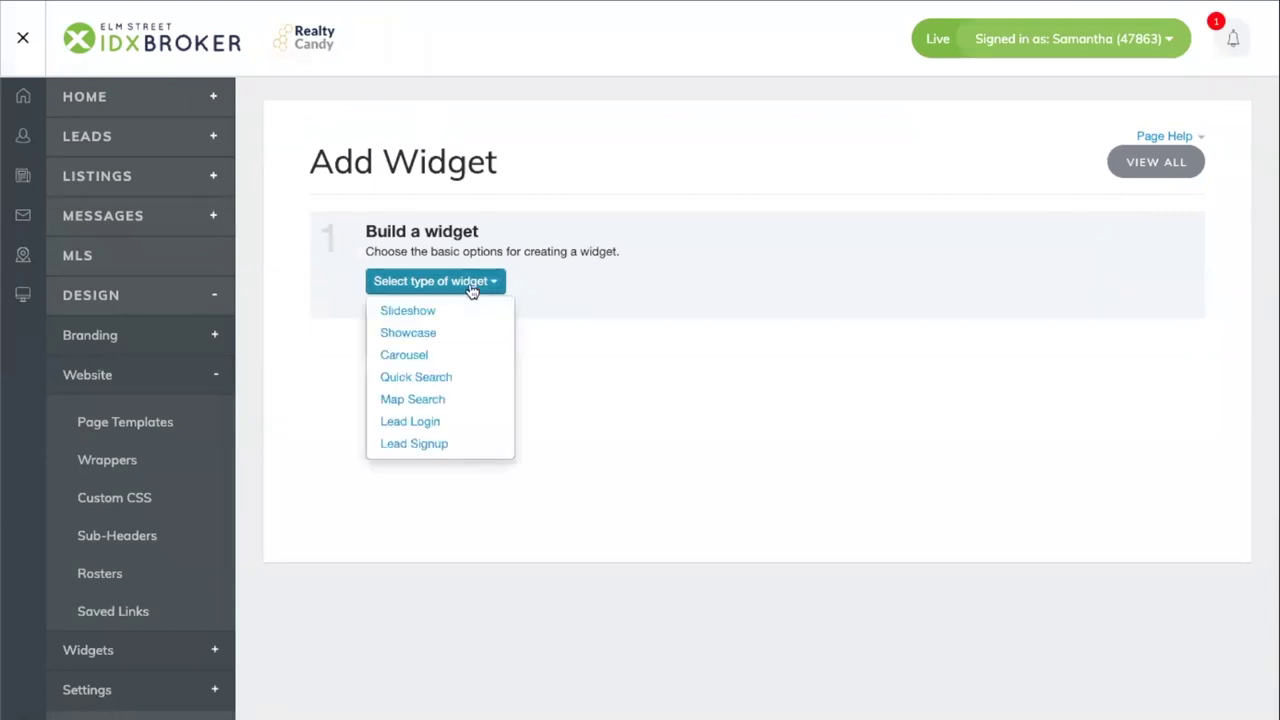
{"action": "left_click", "coordinate": [433, 355]}
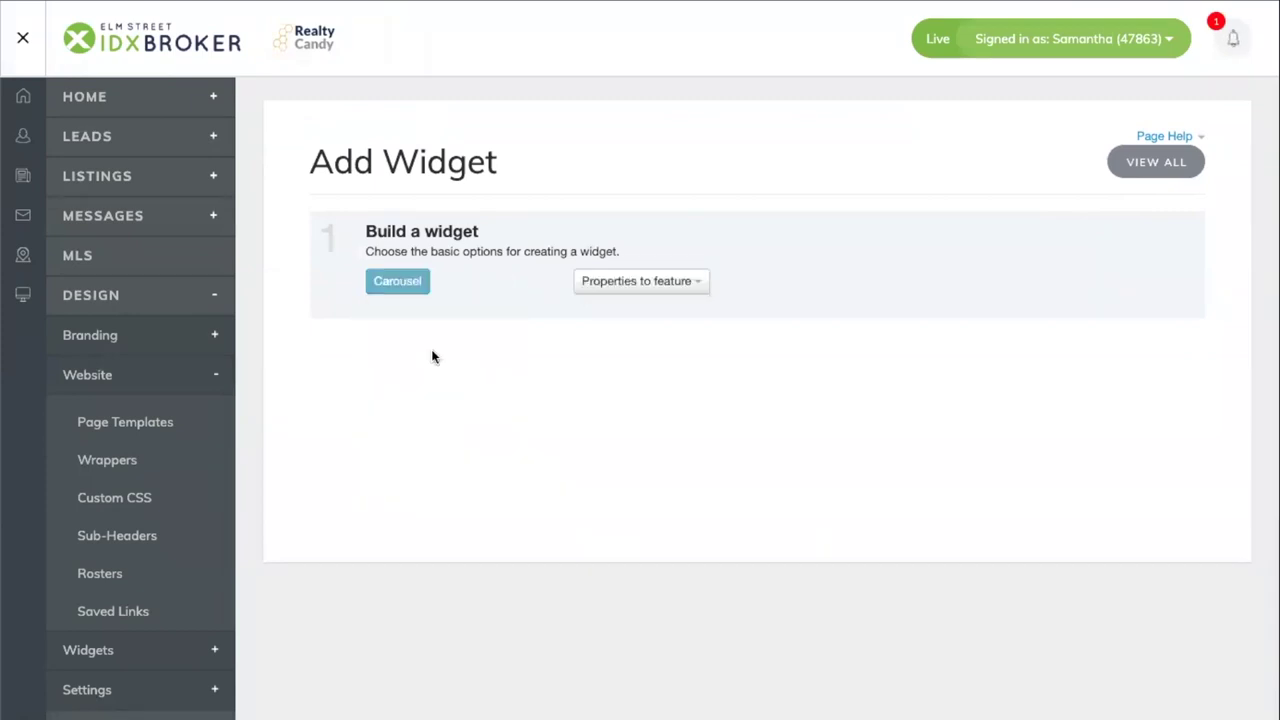
{"action": "left_click", "coordinate": [647, 289]}
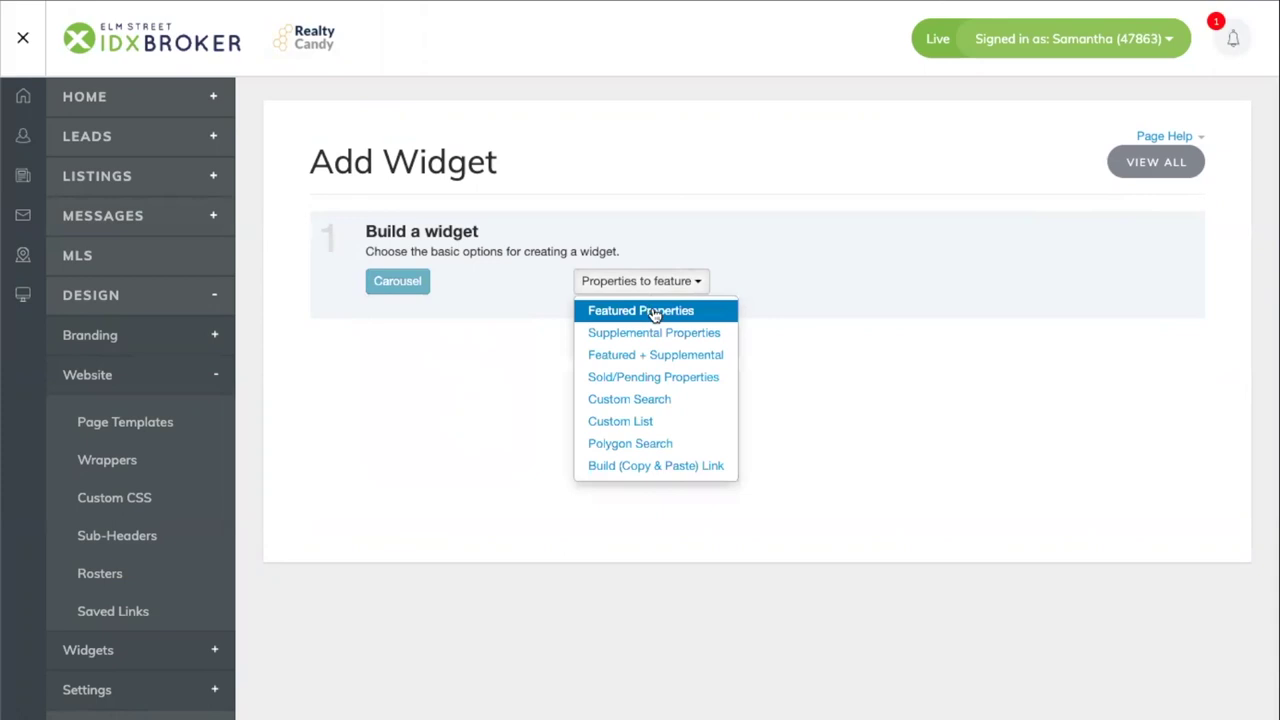
{"action": "left_click", "coordinate": [651, 400]}
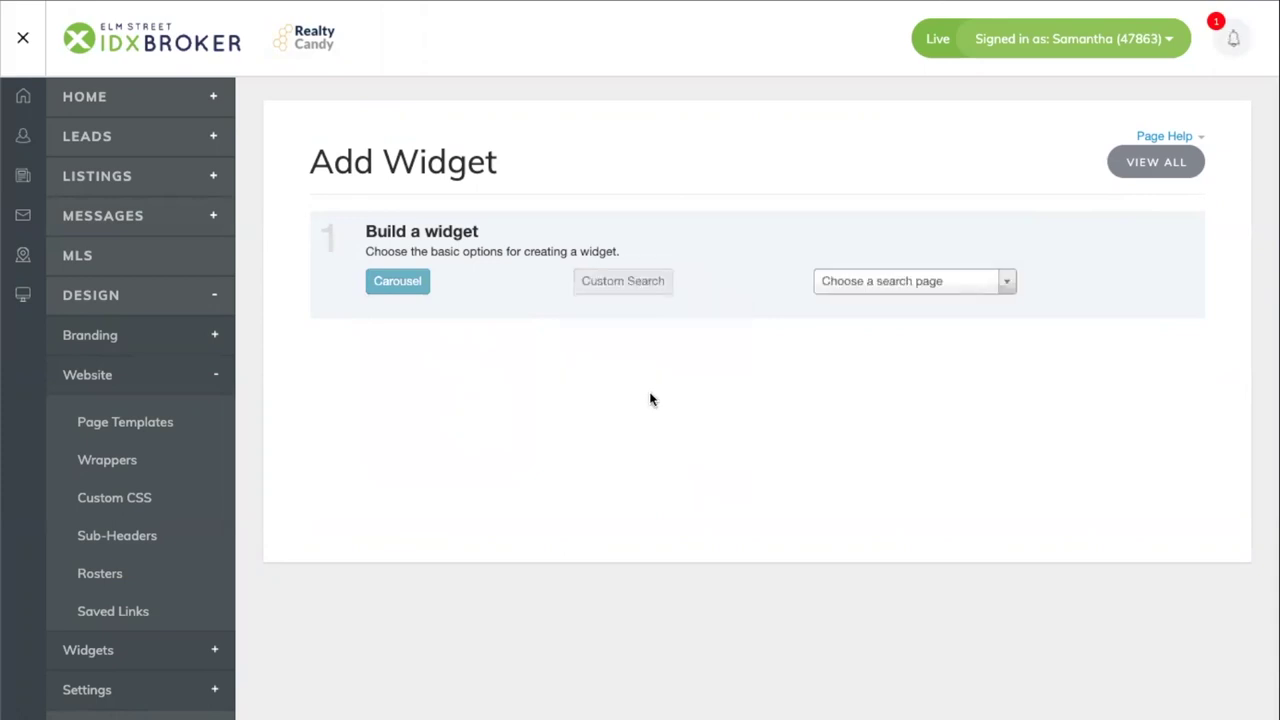
{"action": "left_click", "coordinate": [891, 290]}
{"action": "left_click", "coordinate": [895, 355]}
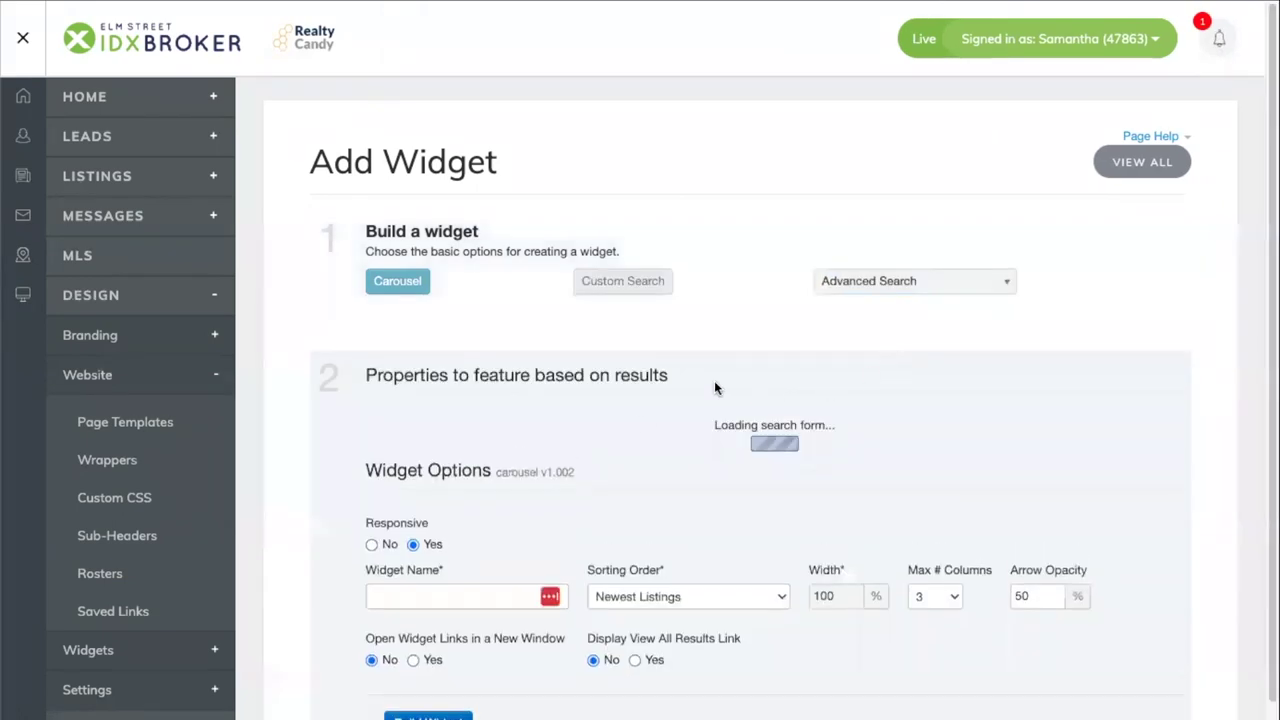
- Clear the $800,000 maximum and $200,000 minimum price limits and enter the name 'Newest'
{"action": "scroll", "coordinate": [642, 436], "scroll_direction": "down", "scroll_amount": 3}
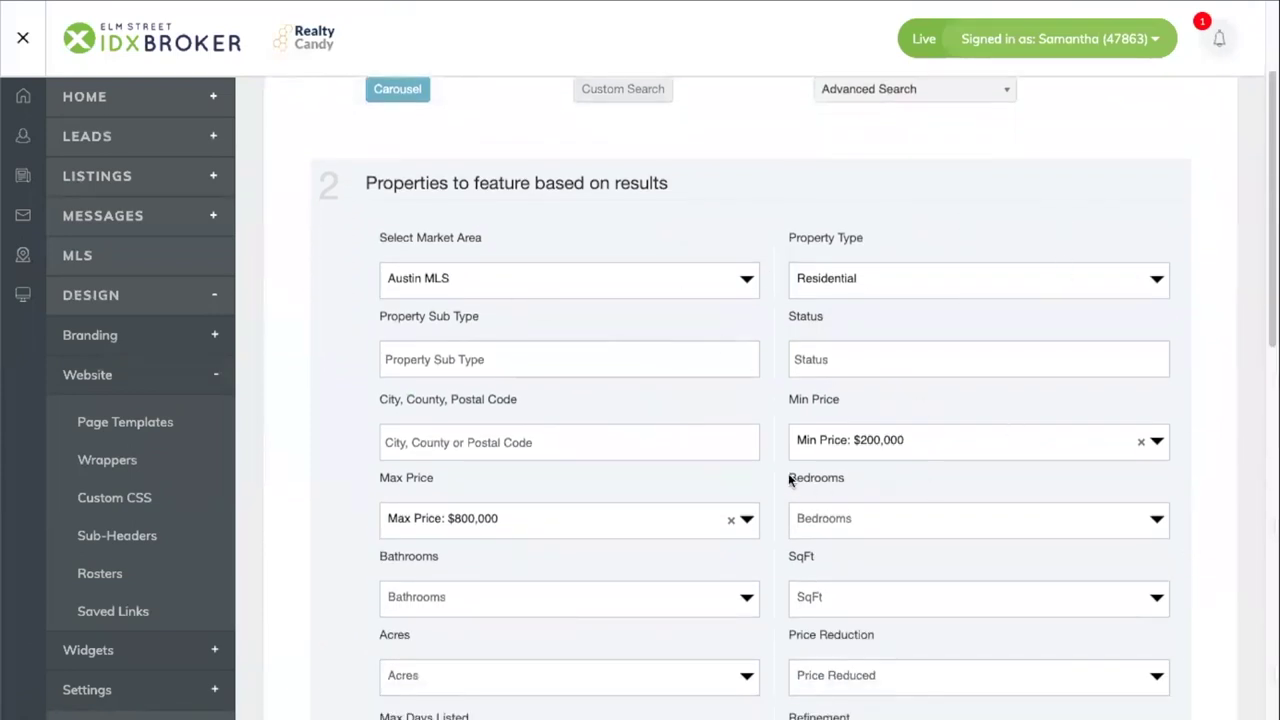
{"action": "left_click", "coordinate": [731, 520]}
{"action": "left_click", "coordinate": [1141, 442]}
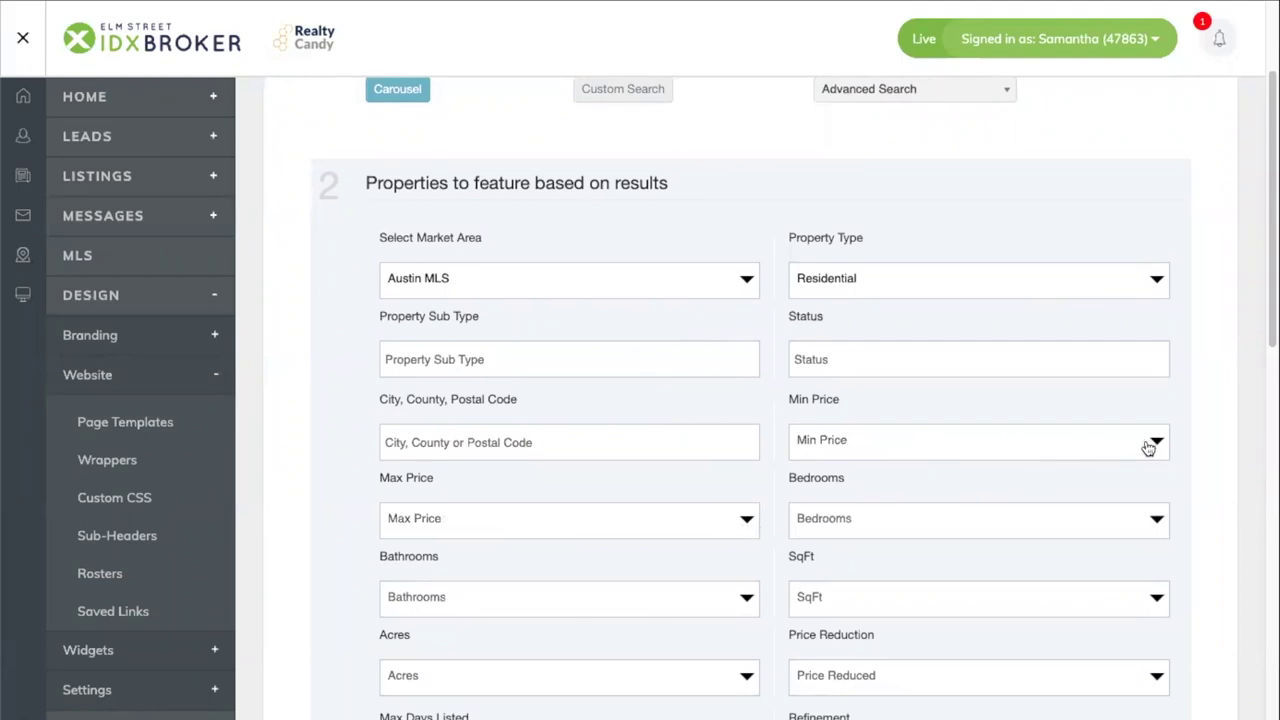
{"action": "scroll", "coordinate": [1108, 518], "scroll_direction": "down", "scroll_amount": 3}
{"action": "scroll", "coordinate": [1107, 518], "scroll_direction": "down", "scroll_amount": 9}
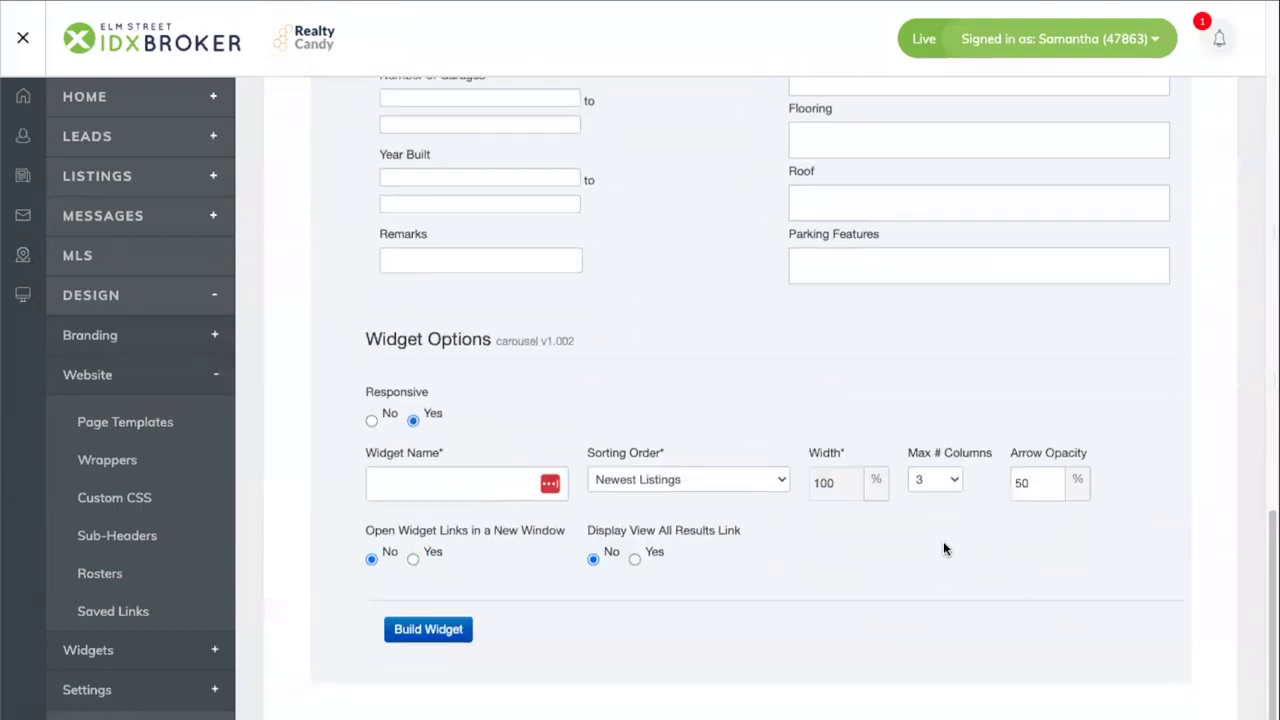
{"action": "left_click", "coordinate": [488, 481]}
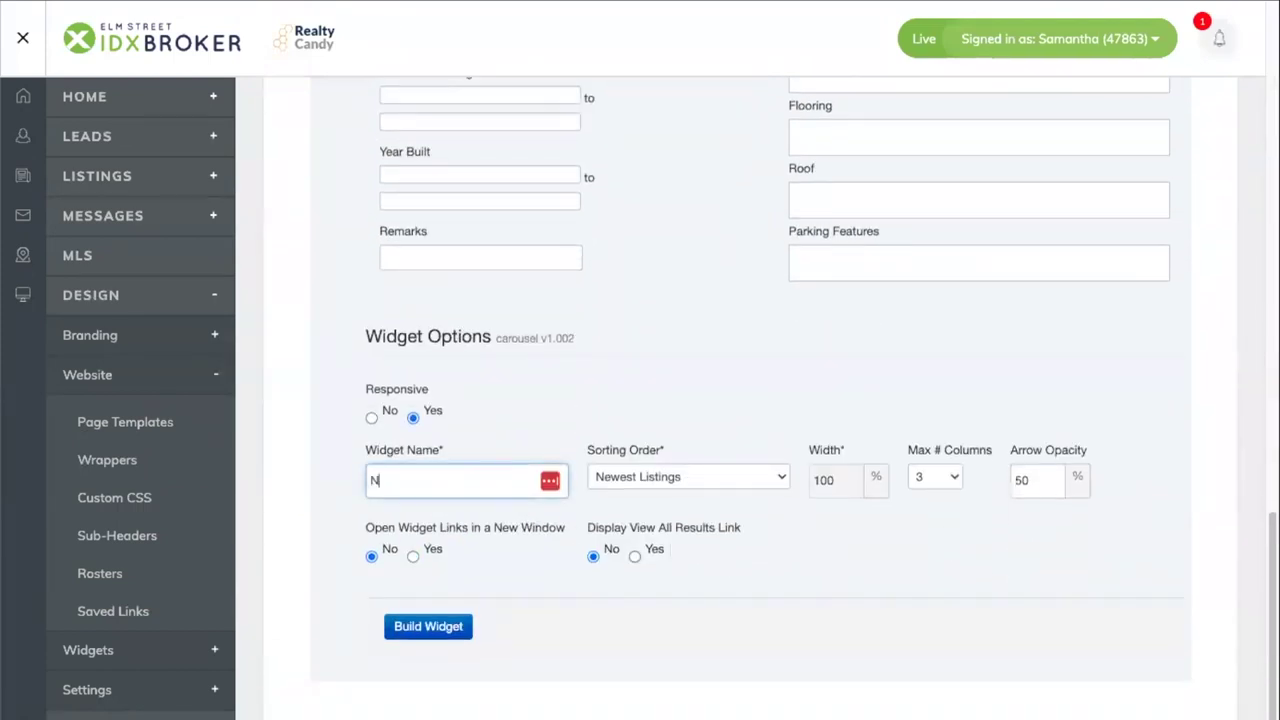
{"action": "type", "text": "Newest Listings"}
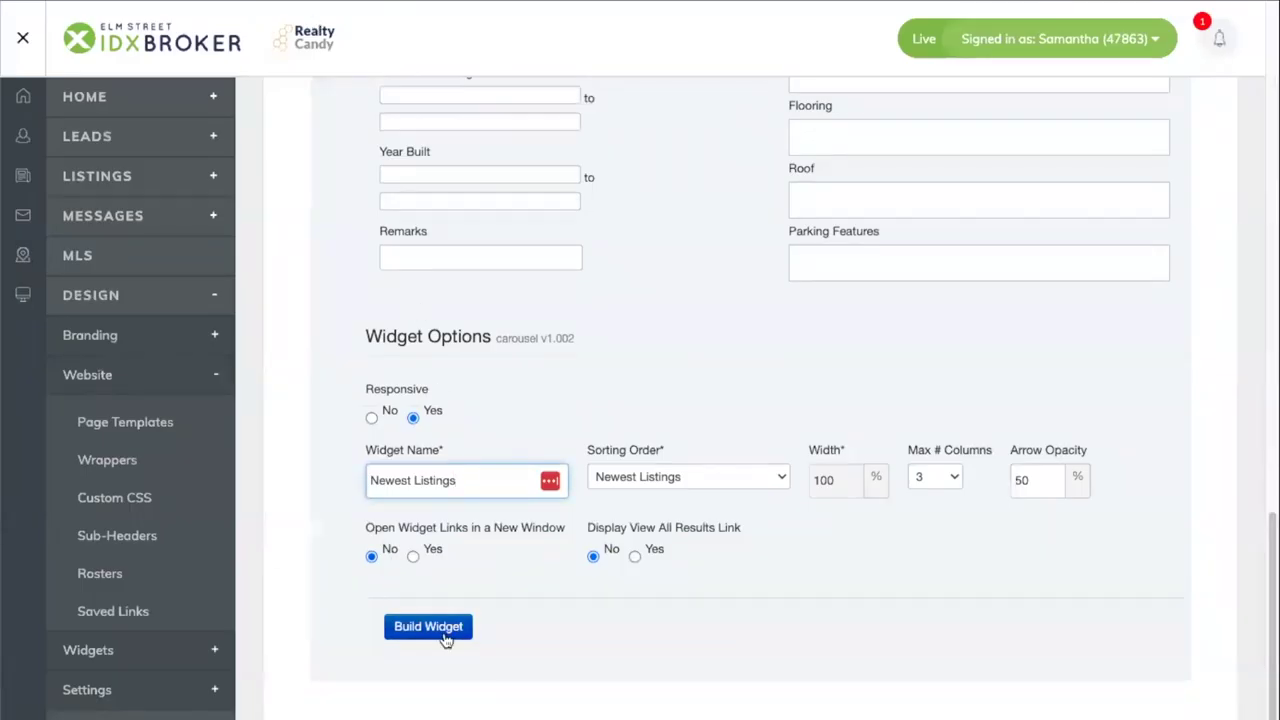
{"action": "left_click", "coordinate": [446, 640]}
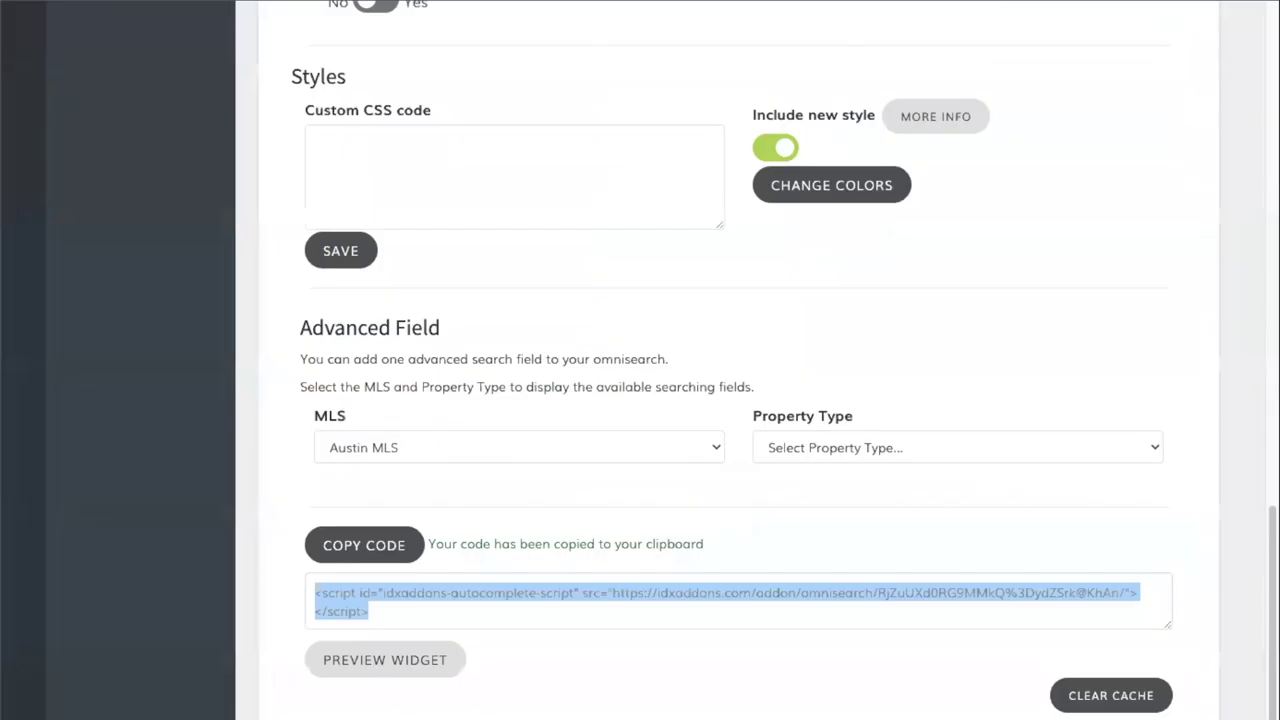
{"action": "left_click", "coordinate": [849, 189]}
{"action": "scroll", "coordinate": [555, 355], "scroll_direction": "down", "scroll_amount": 2}
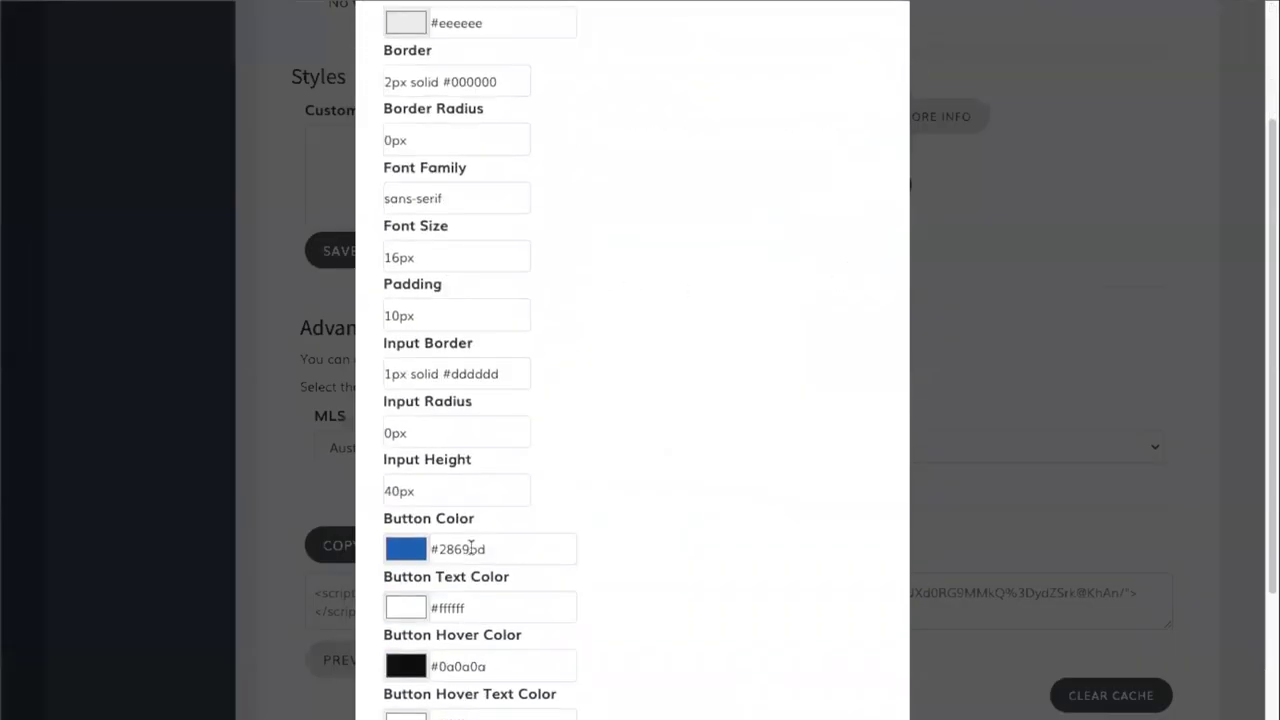
{"action": "double_click", "coordinate": [470, 549]}
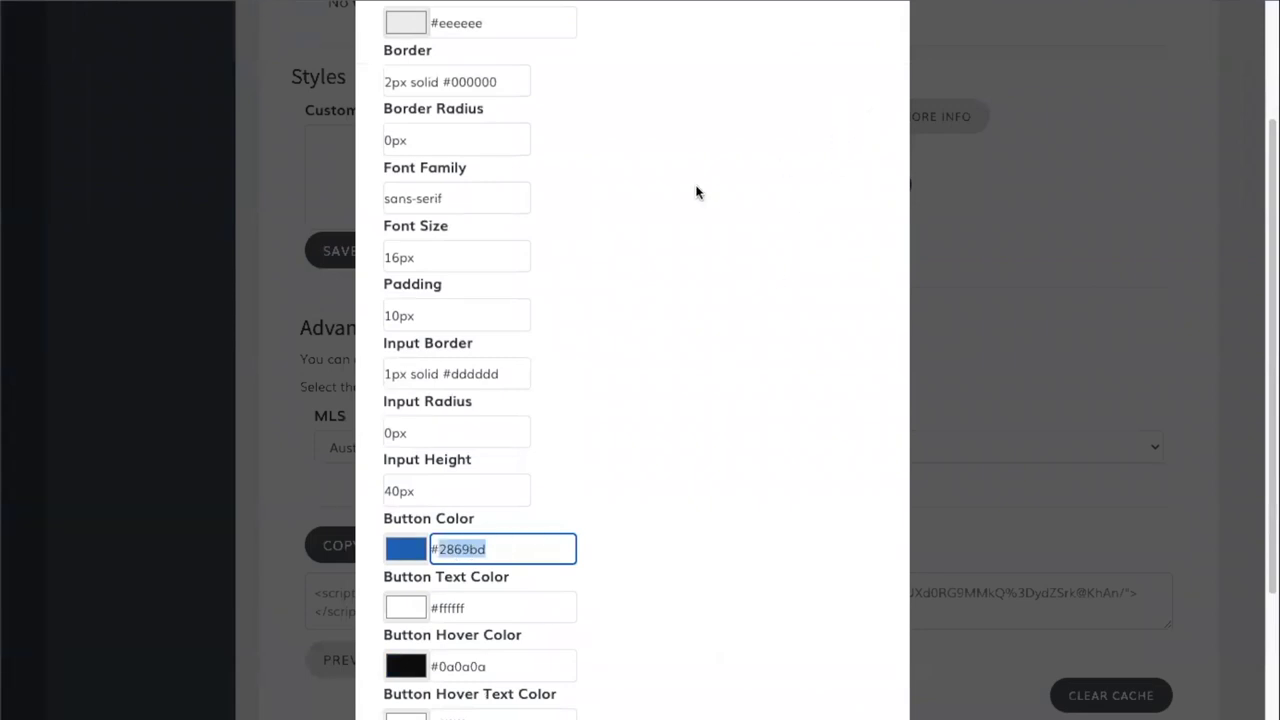
{"action": "left_click", "coordinate": [988, 351]}
{"action": "scroll", "coordinate": [362, 266], "scroll_direction": "up", "scroll_amount": 10}
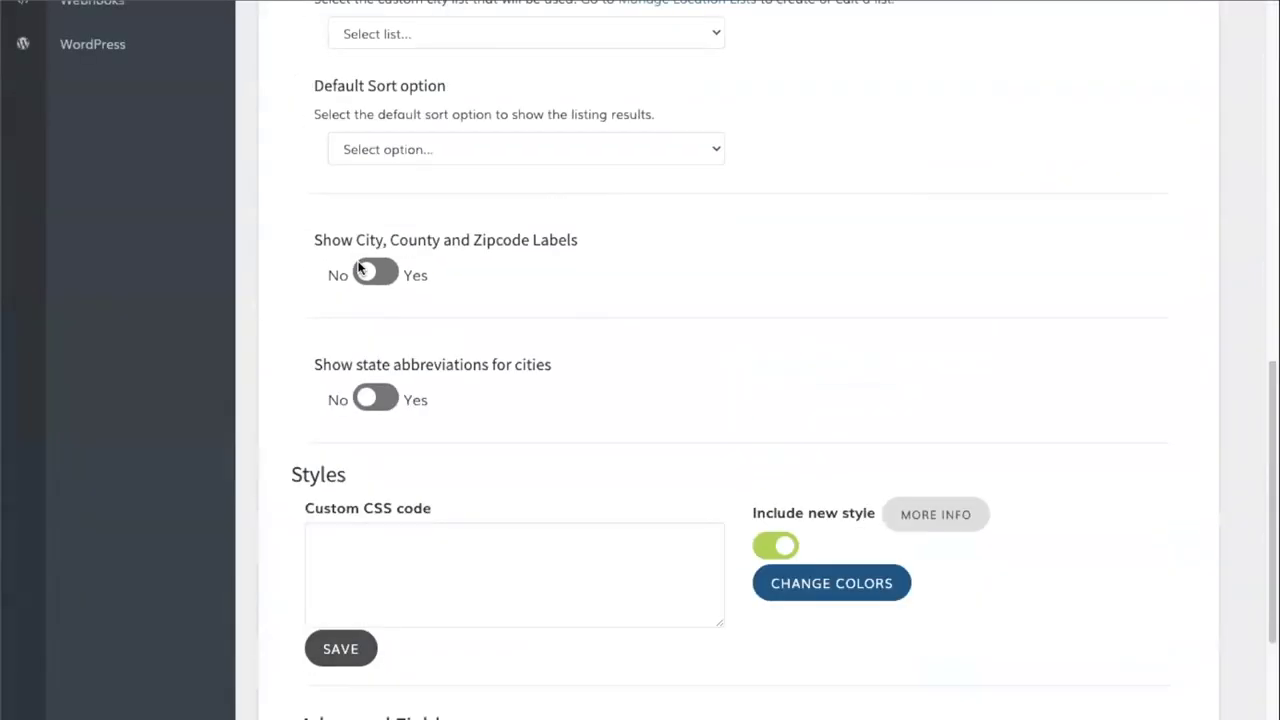
{"action": "scroll", "coordinate": [360, 266], "scroll_direction": "up", "scroll_amount": 2}
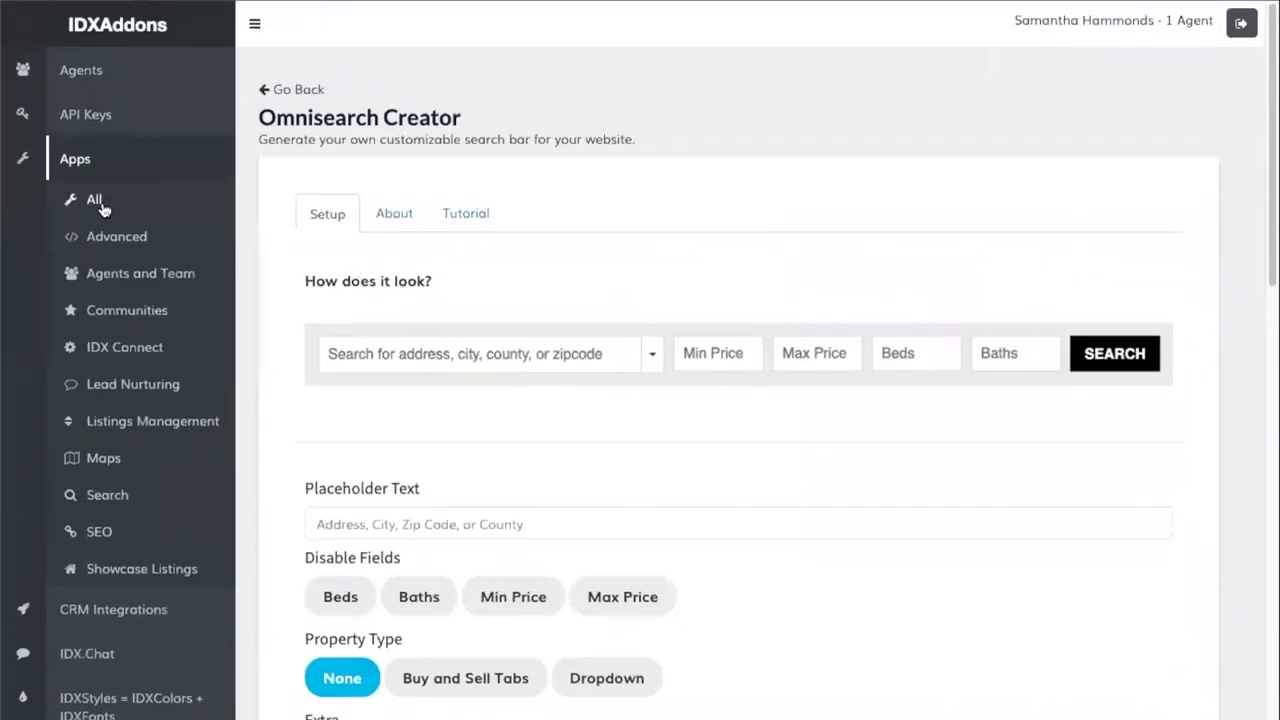
- Open the Speedy IDX Widgets setup from the showcase listings apps
{"action": "left_click", "coordinate": [128, 570]}
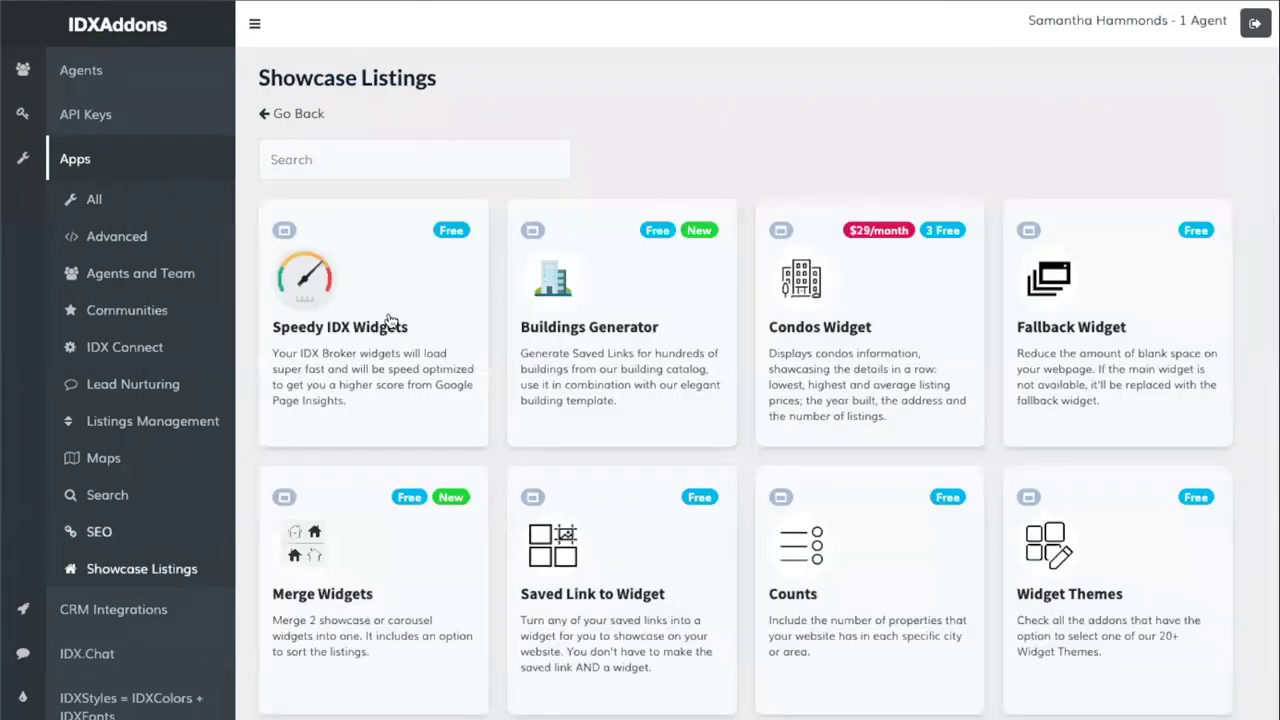
{"action": "left_click", "coordinate": [380, 332]}
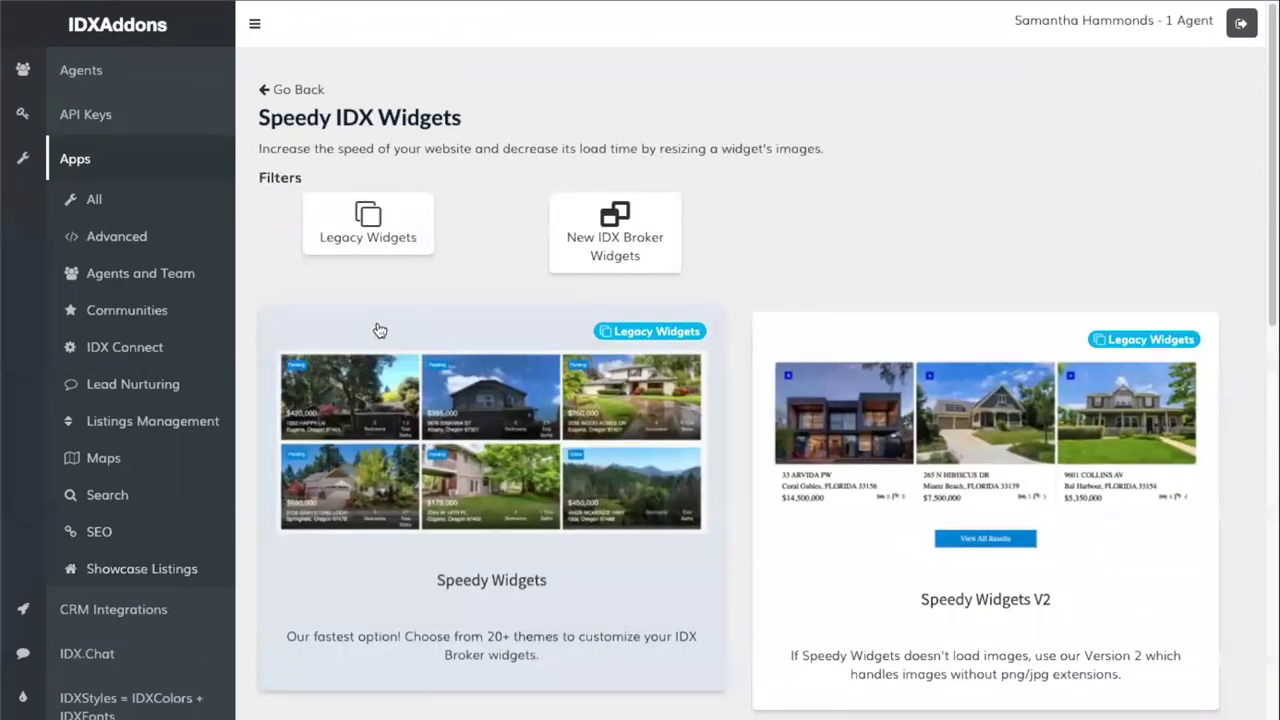
{"action": "left_click", "coordinate": [545, 494]}
{"action": "left_click", "coordinate": [640, 640]}
- Select the 46720 Newest Listings carousel widget from the available widgets list
{"action": "left_click", "coordinate": [537, 325]}
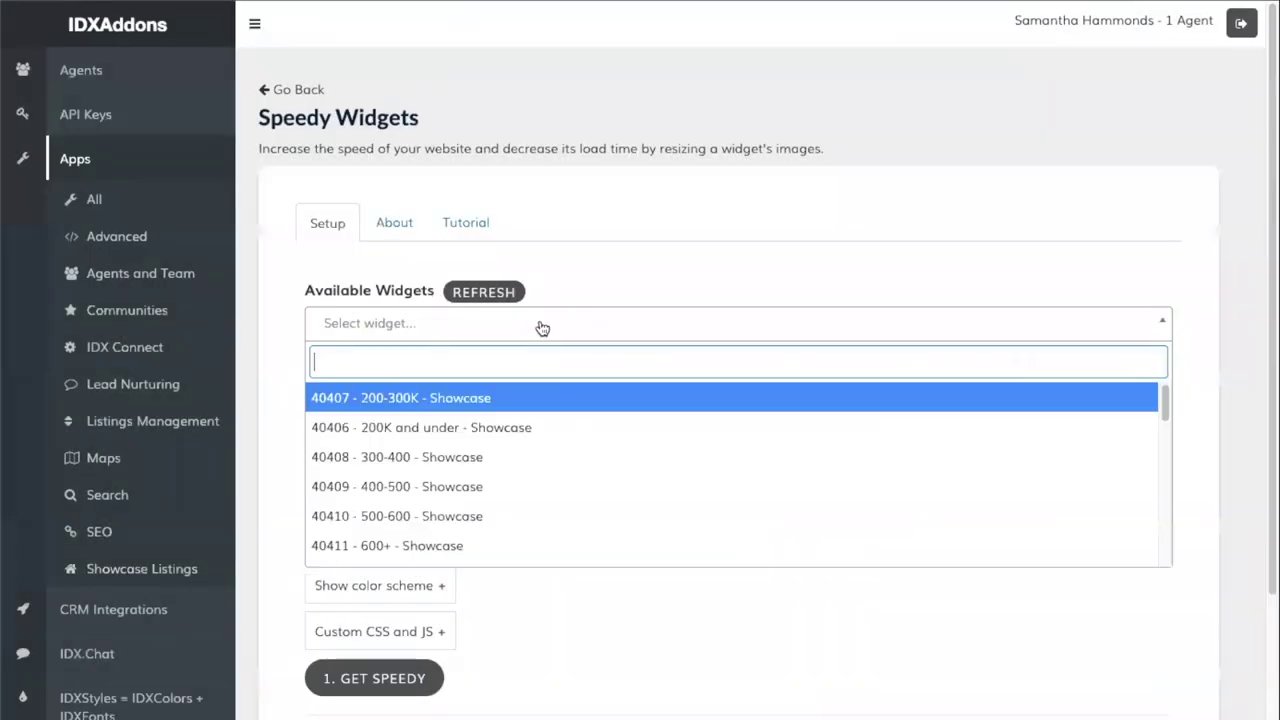
{"action": "left_click", "coordinate": [481, 300]}
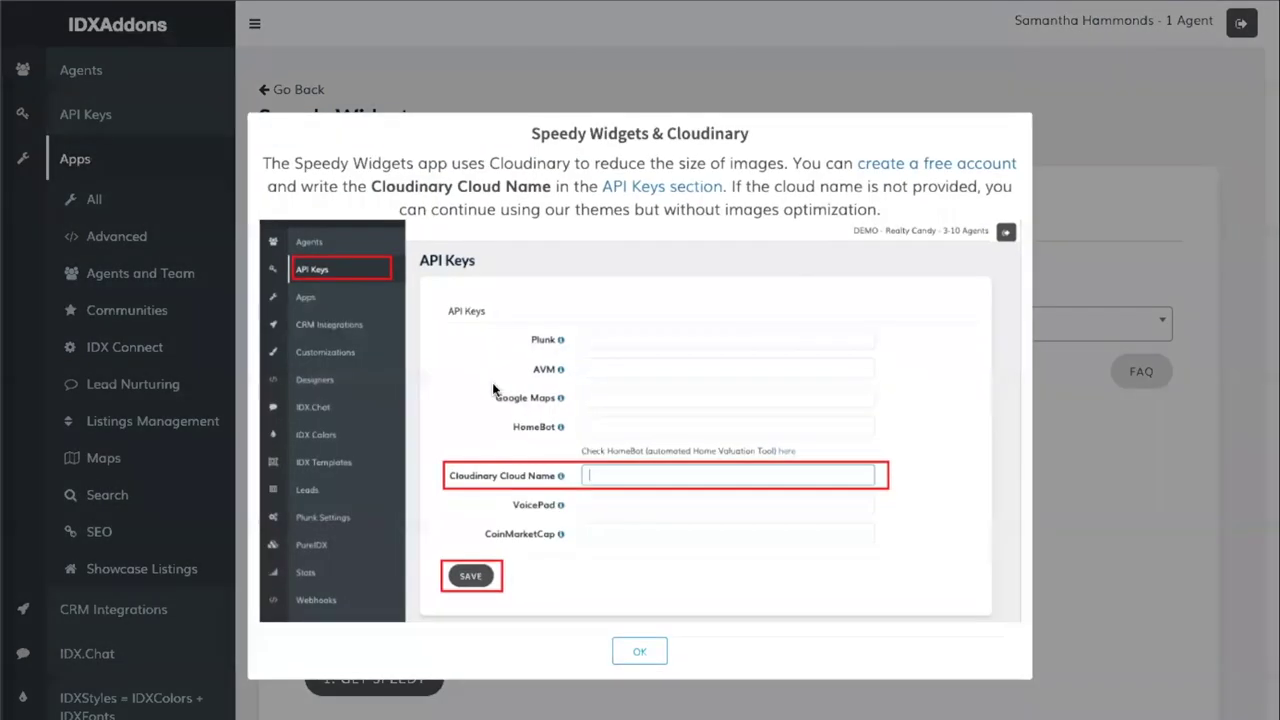
{"action": "left_click", "coordinate": [641, 655]}
{"action": "left_click", "coordinate": [508, 328]}
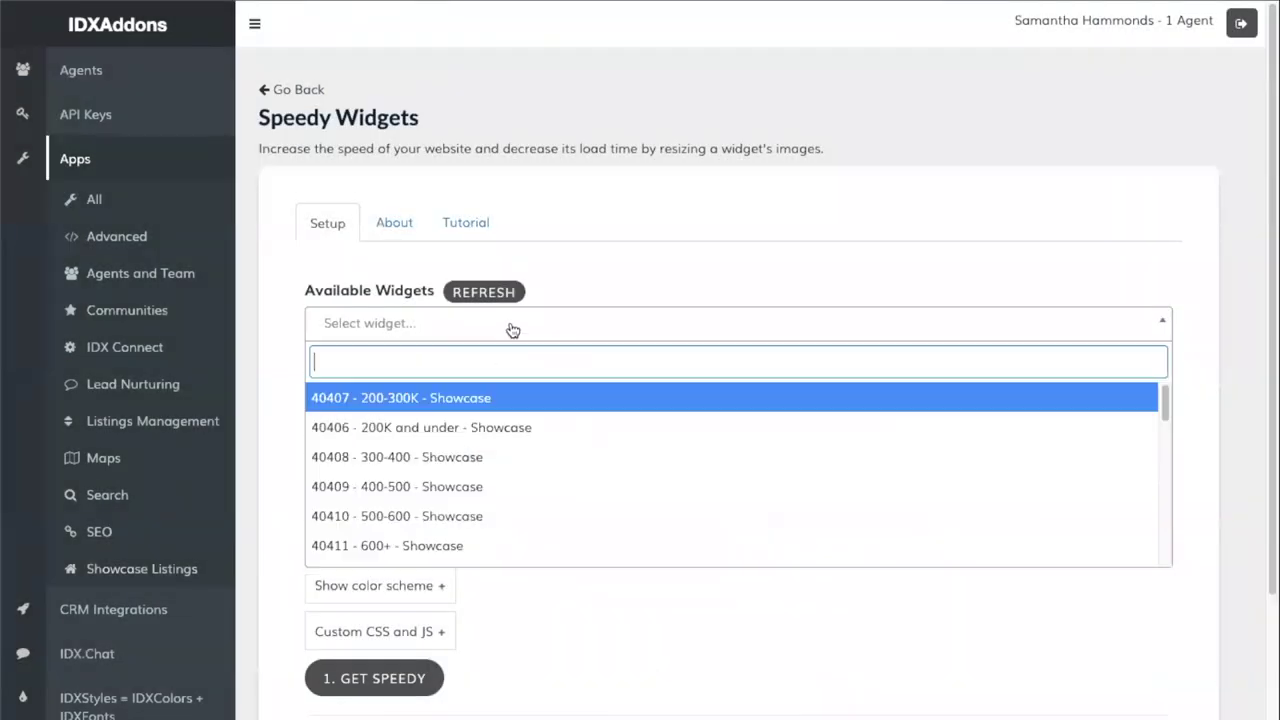
{"action": "type", "text": "new"}
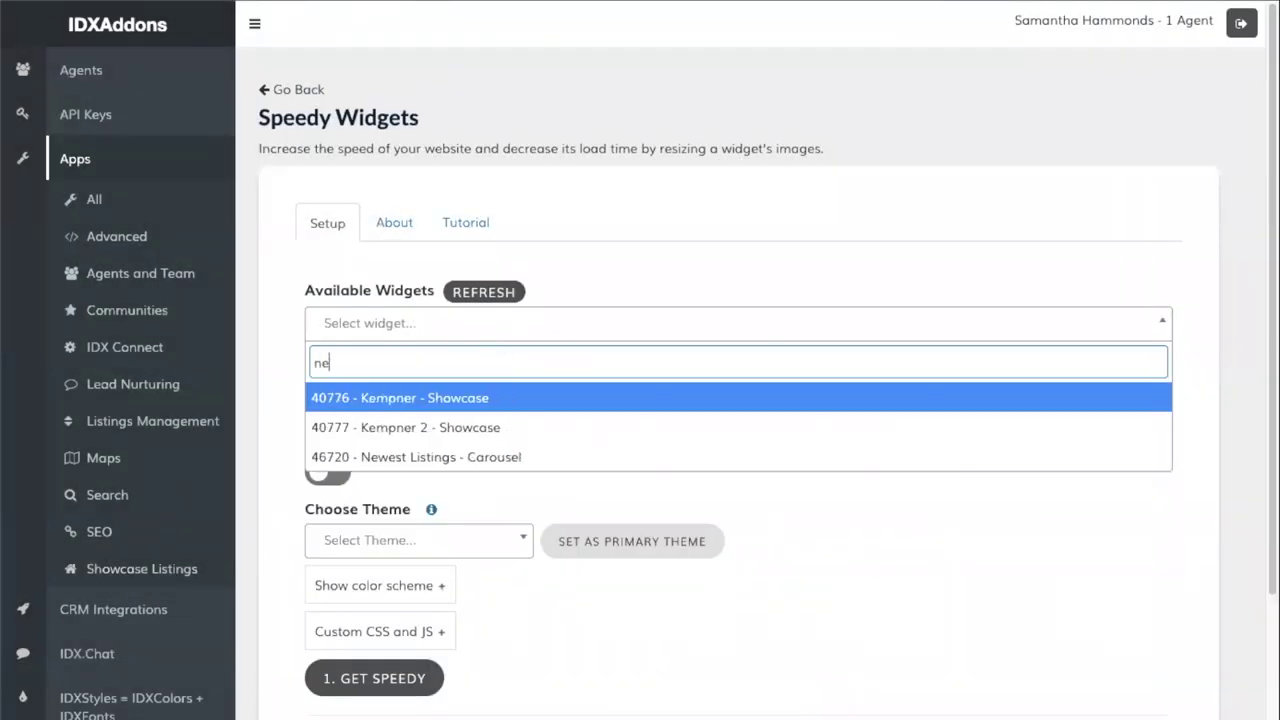
{"action": "left_click", "coordinate": [462, 398]}
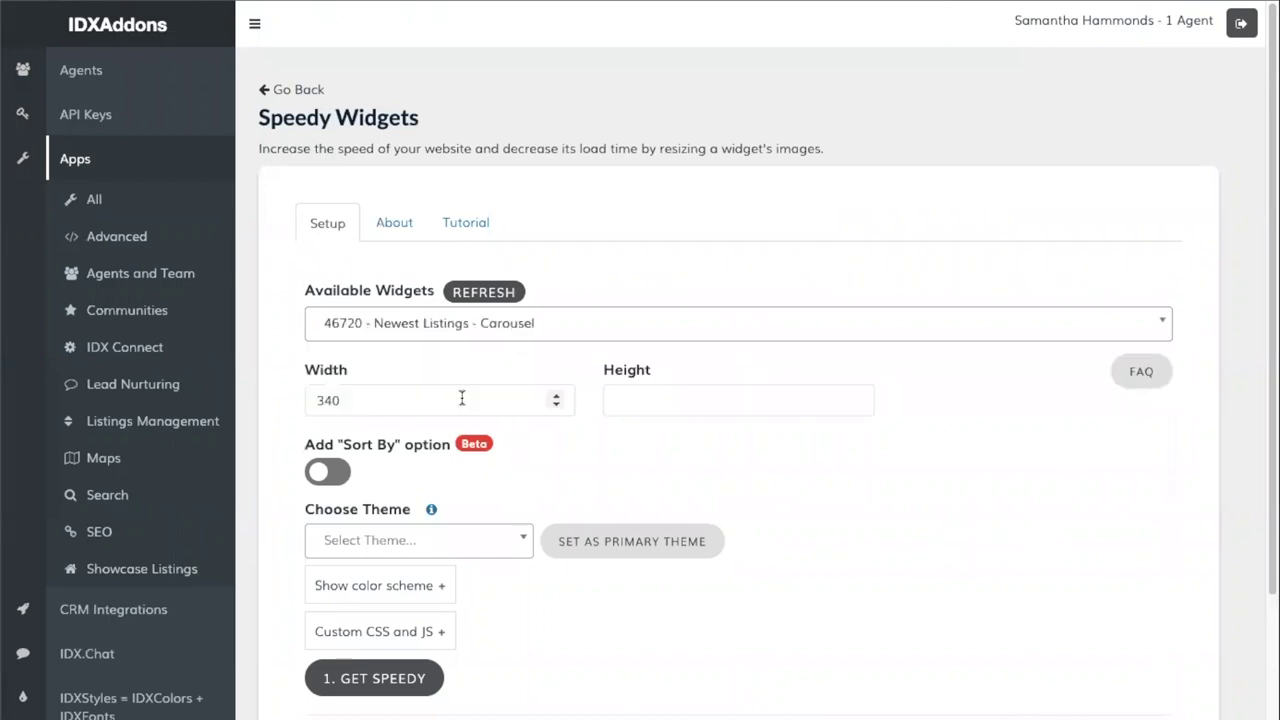
{"action": "scroll", "coordinate": [466, 412], "scroll_direction": "down", "scroll_amount": 3}
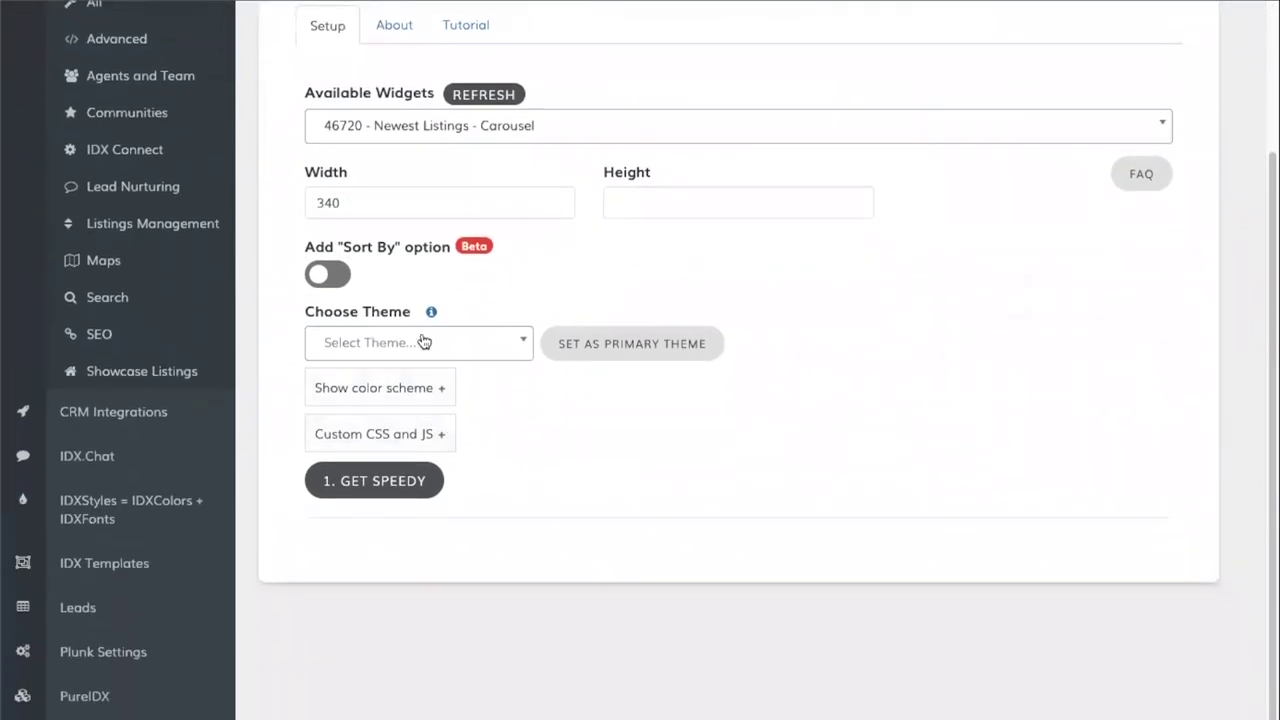
- Choose the Austin theme for the carousel and reveal its colour scheme settings
{"action": "left_click", "coordinate": [422, 342]}
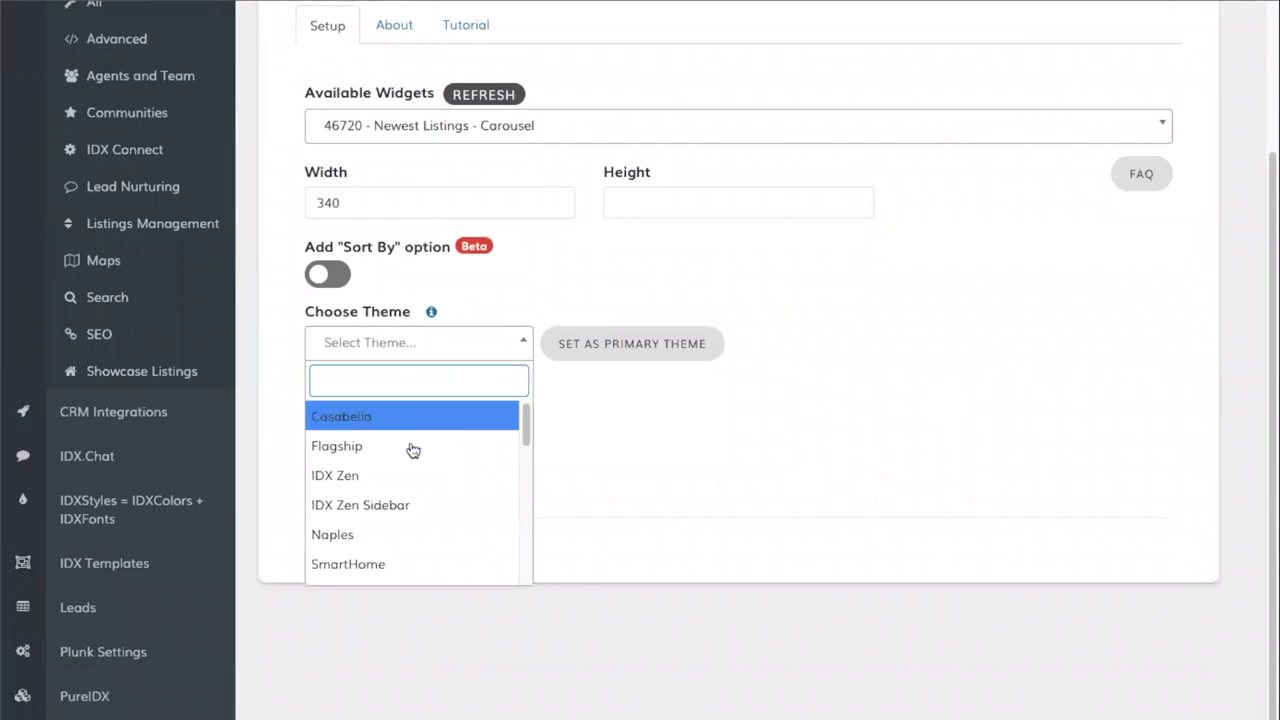
{"action": "scroll", "coordinate": [427, 458], "scroll_direction": "down", "scroll_amount": 3}
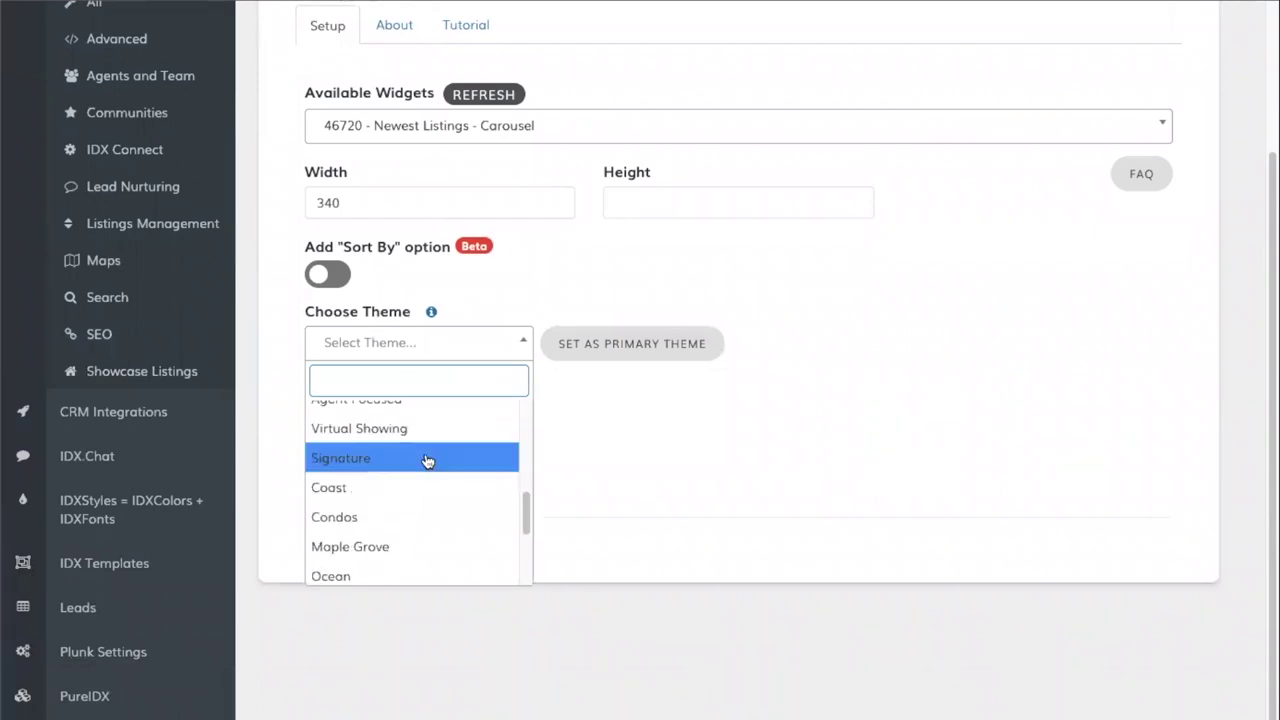
{"action": "scroll", "coordinate": [427, 462], "scroll_direction": "down", "scroll_amount": 4}
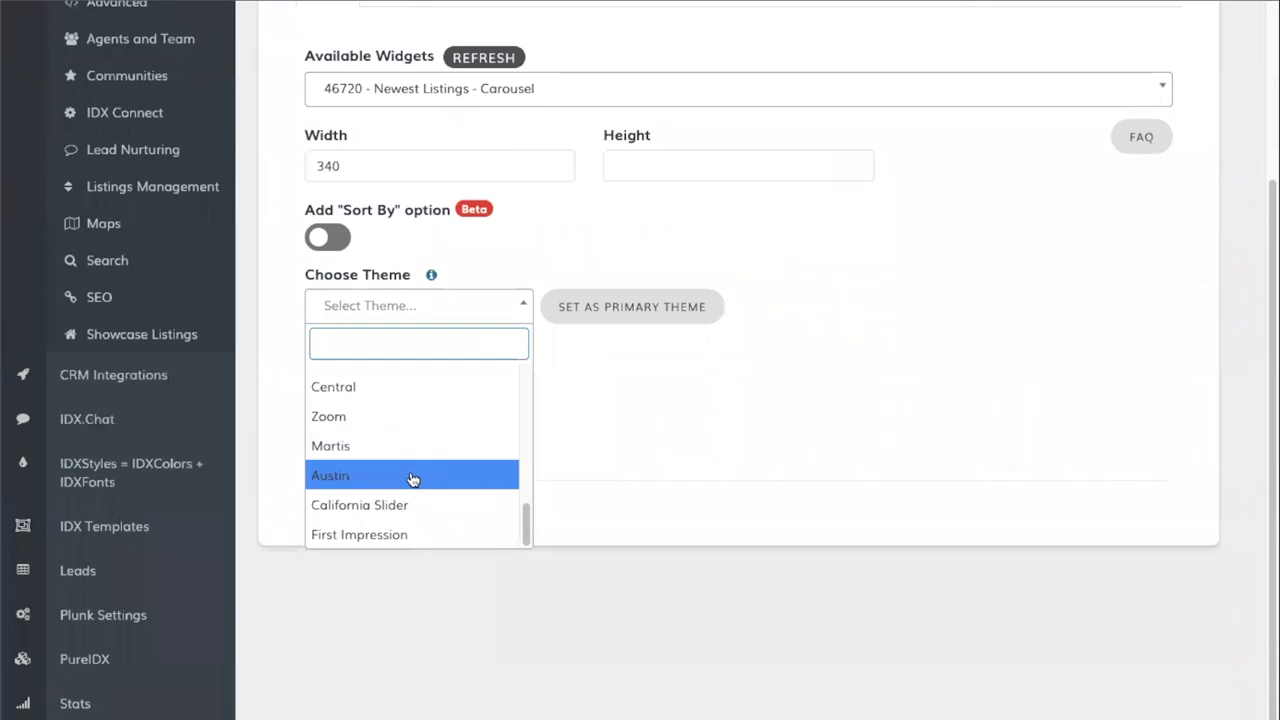
{"action": "left_click", "coordinate": [412, 477]}
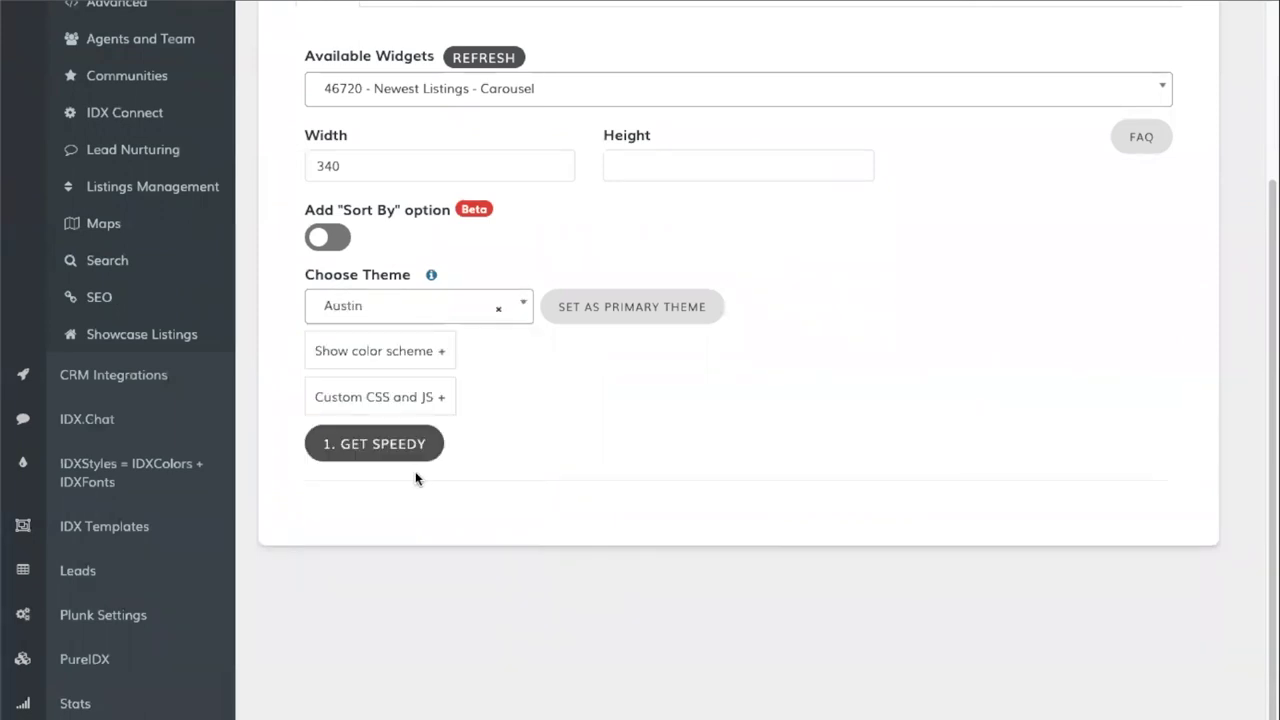
{"action": "left_click", "coordinate": [410, 357]}
- Set the View More button, carousel arrows, badge and widget backgrounds to #2869bd
{"action": "scroll", "coordinate": [437, 428], "scroll_direction": "down", "scroll_amount": 1}
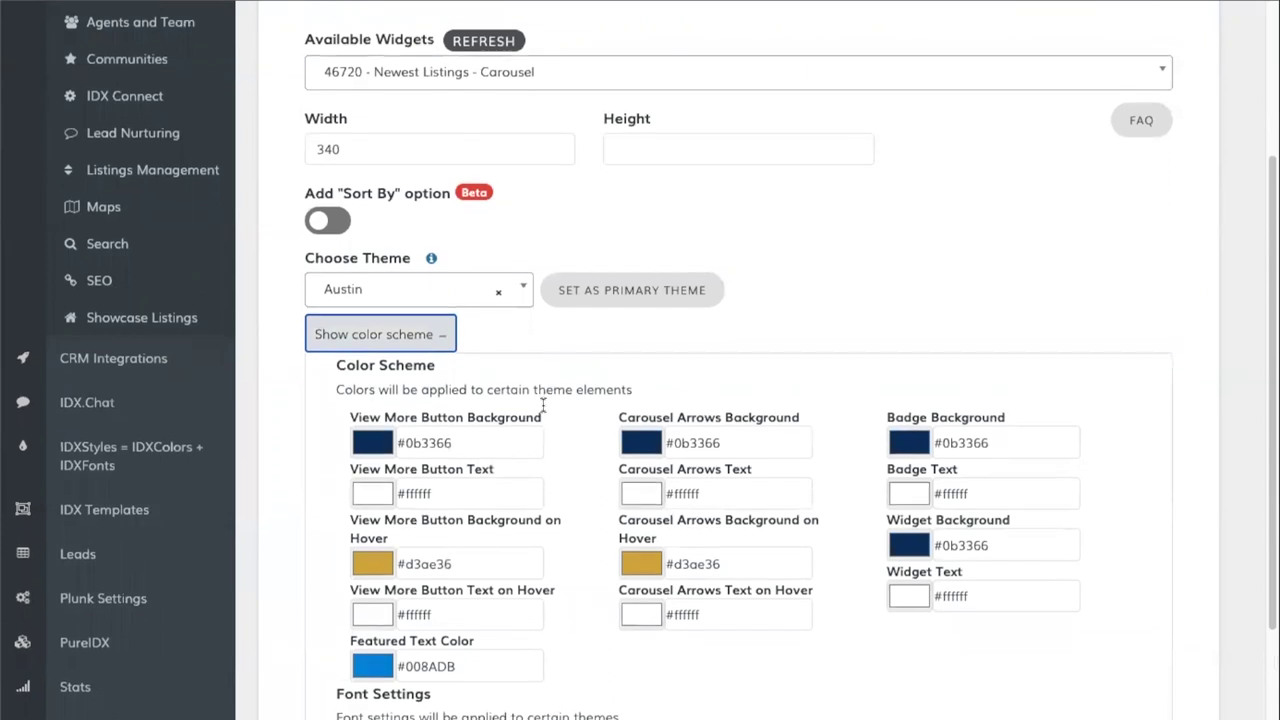
{"action": "left_click", "coordinate": [437, 428]}
{"action": "triple_click", "coordinate": [437, 428]}
{"action": "type", "text": "#2869bd"}
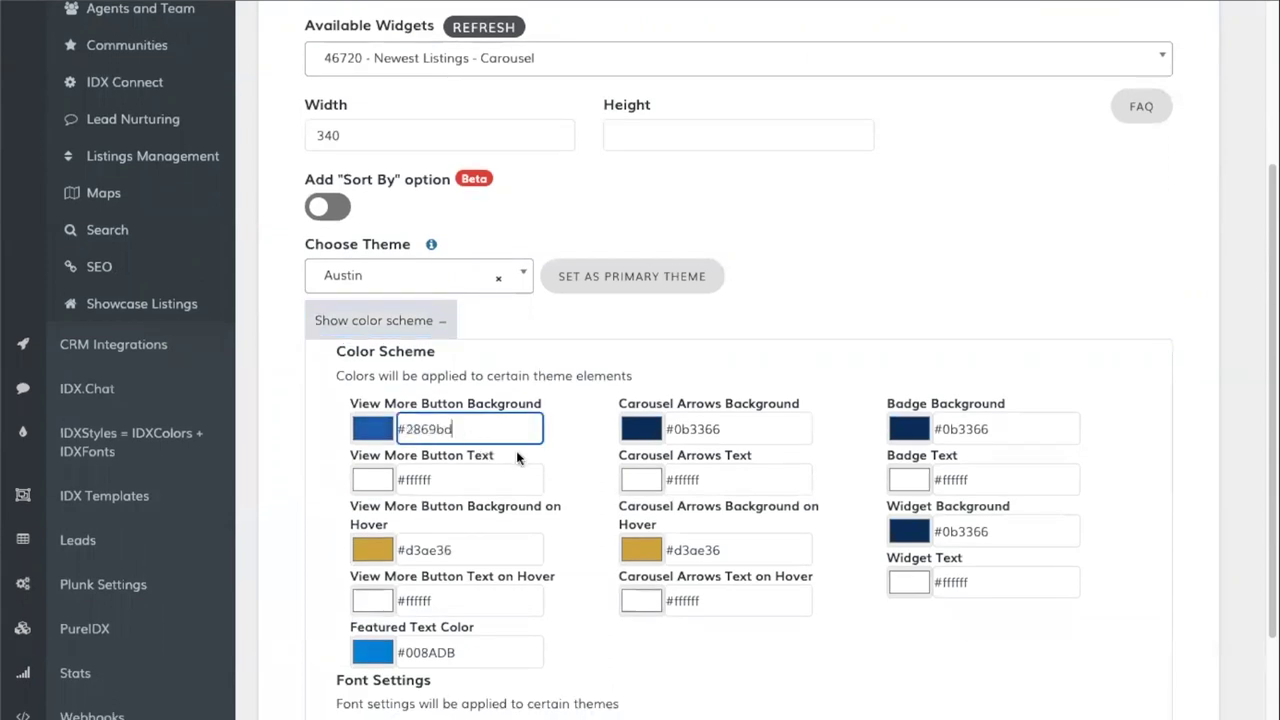
{"action": "triple_click", "coordinate": [722, 429]}
{"action": "type", "text": "#2869bd"}
{"action": "triple_click", "coordinate": [984, 428]}
{"action": "type", "text": "#2869bd"}
{"action": "triple_click", "coordinate": [979, 531]}
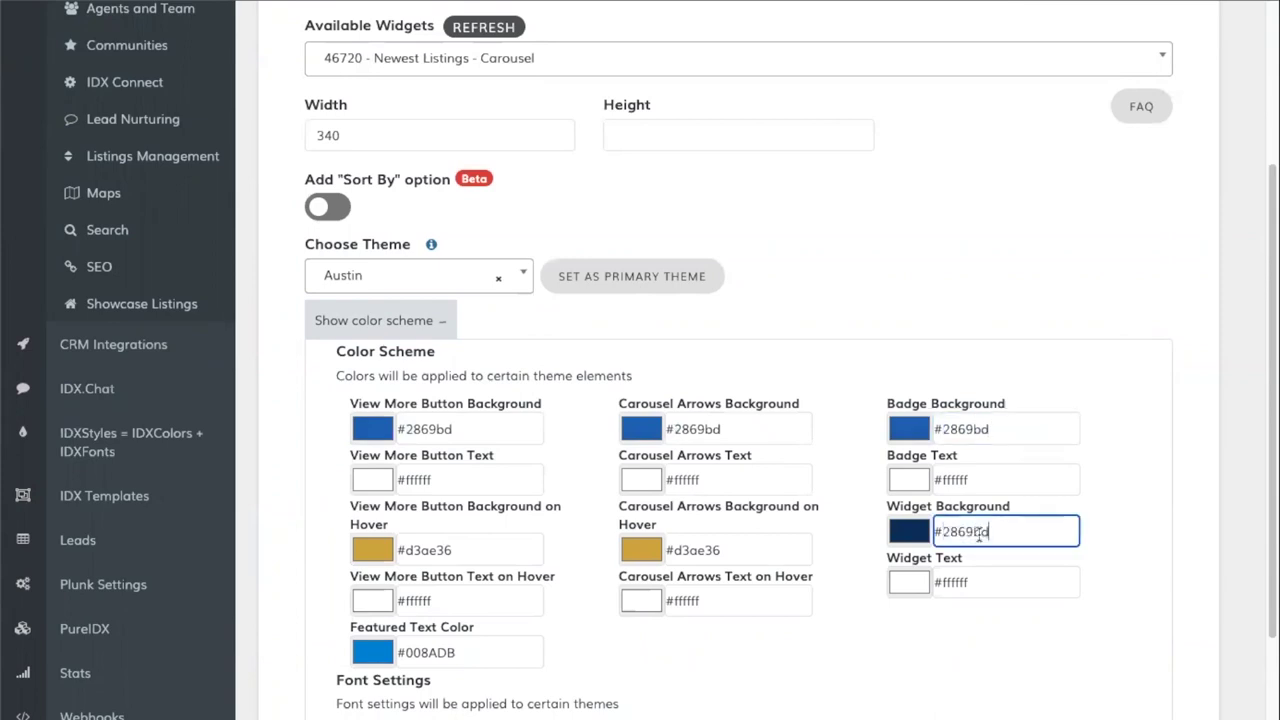
{"action": "type", "text": "#2869bd"}
- Set the button and arrows hover backgrounds to #000000
{"action": "triple_click", "coordinate": [437, 552]}
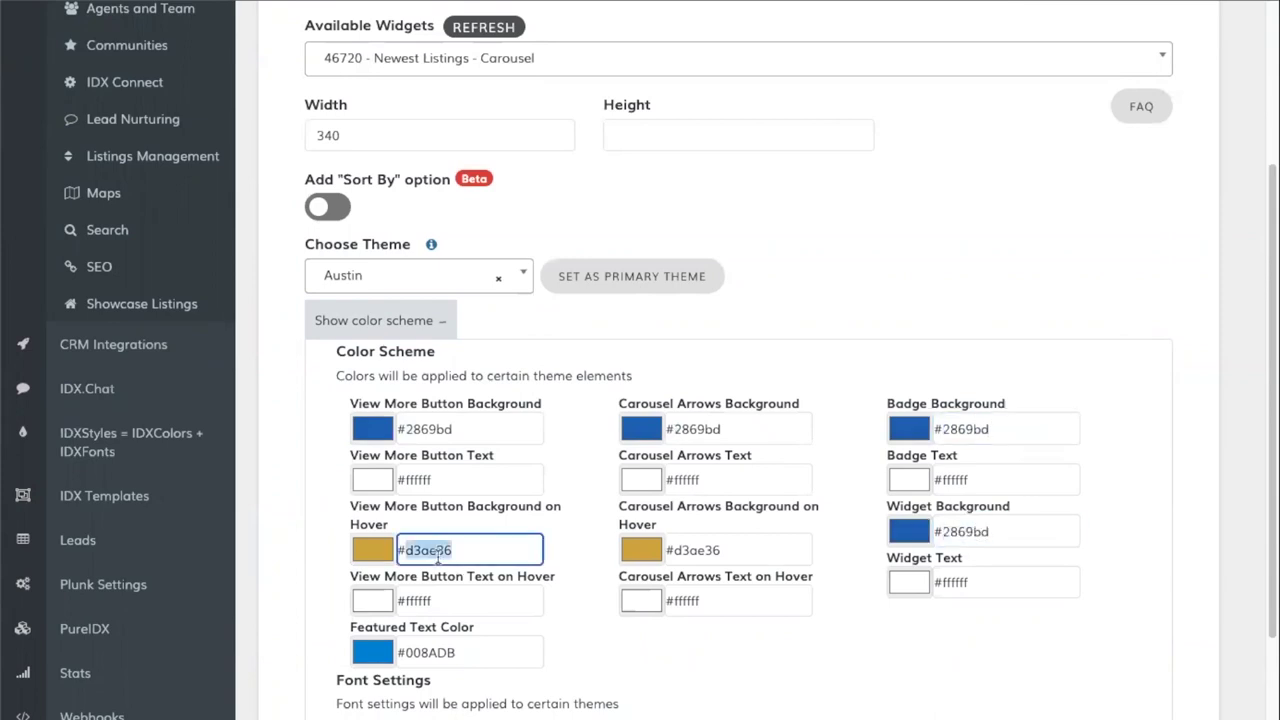
{"action": "type", "text": "000000"}
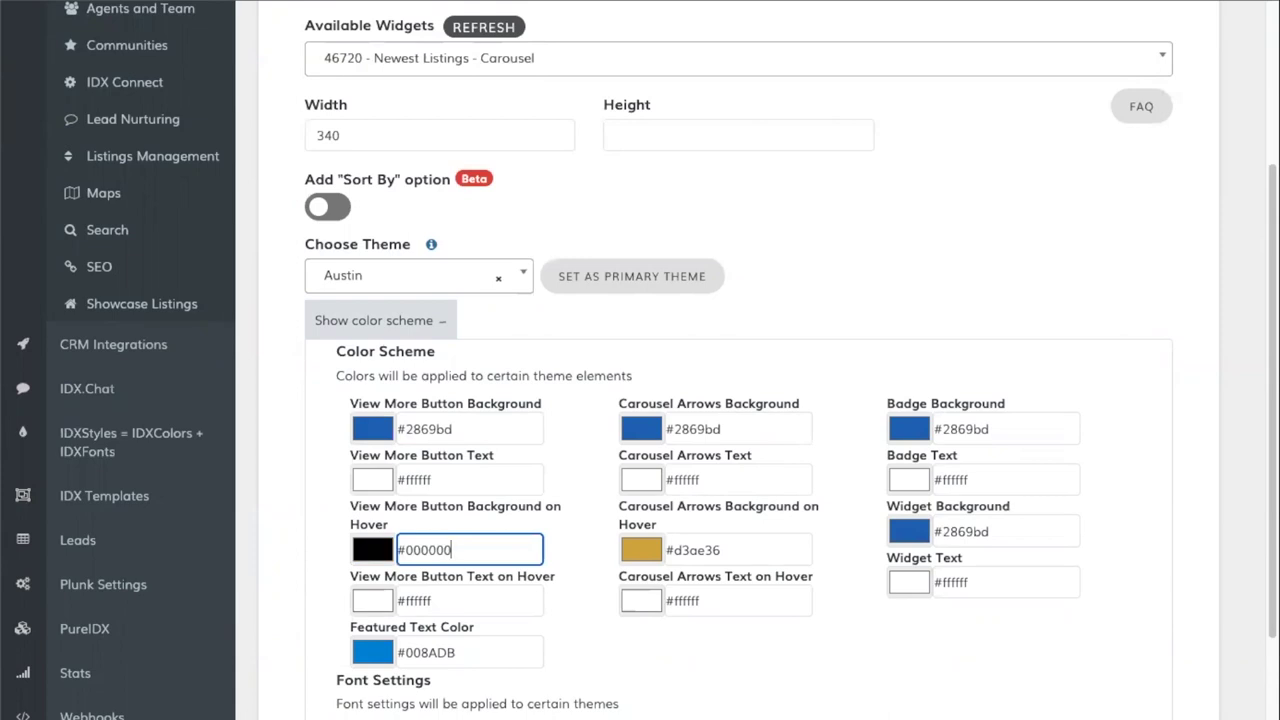
{"action": "key", "text": "Tab"}
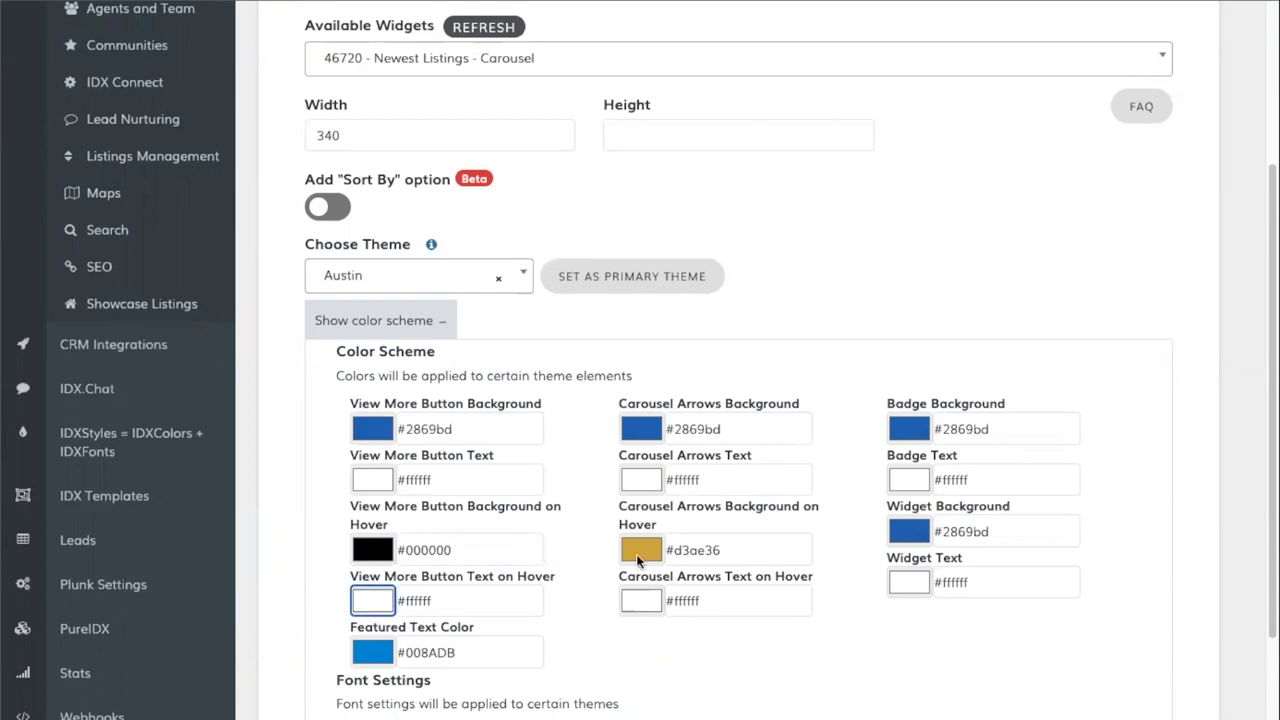
{"action": "double_click", "coordinate": [689, 550]}
{"action": "type", "text": "000000"}
- Make the featured text #2869bd, save the colour scheme and copy the widget code
{"action": "left_click", "coordinate": [449, 652]}
{"action": "key", "text": "ctrl+a"}
{"action": "type", "text": "#2869bd"}
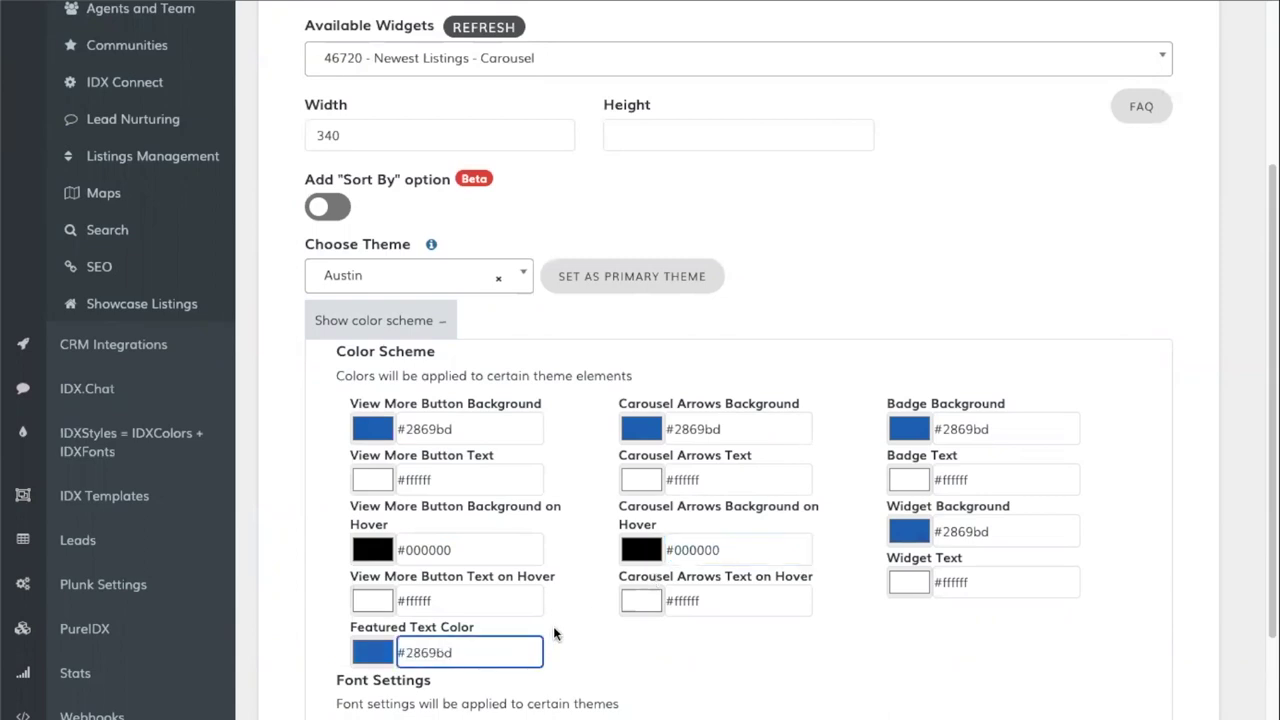
{"action": "scroll", "coordinate": [540, 600], "scroll_direction": "down", "scroll_amount": 3}
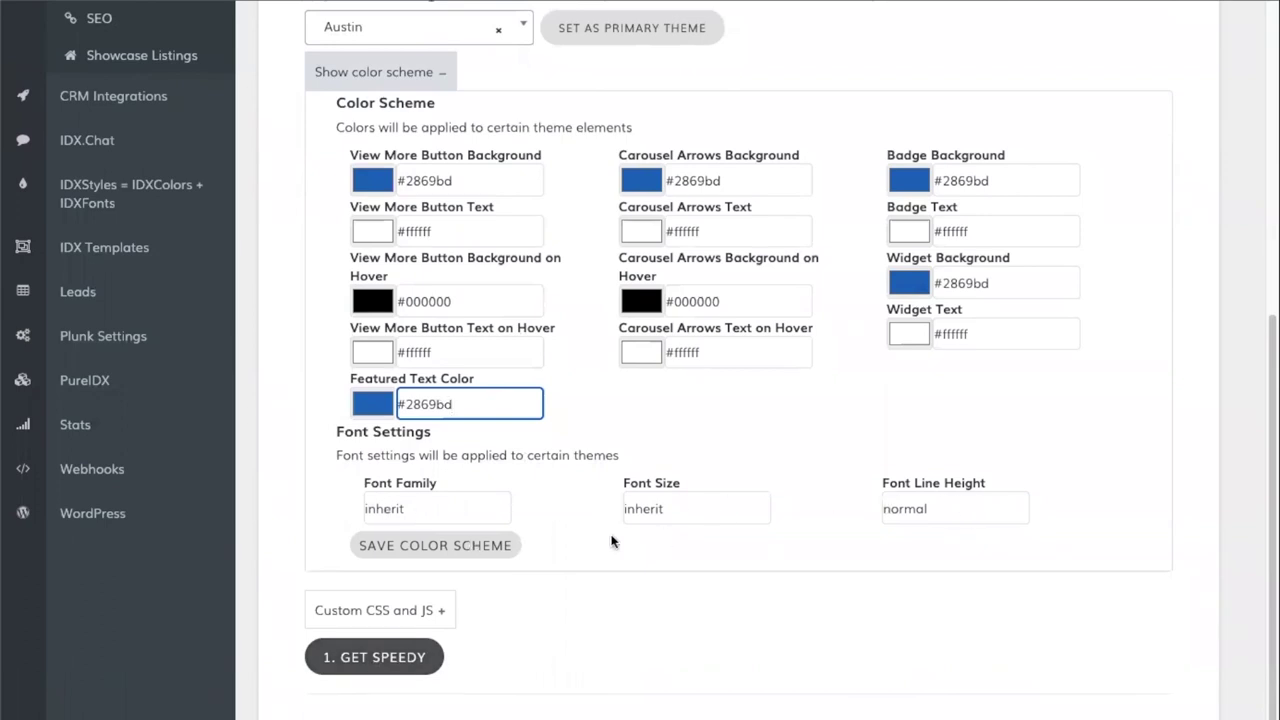
{"action": "left_click", "coordinate": [418, 550]}
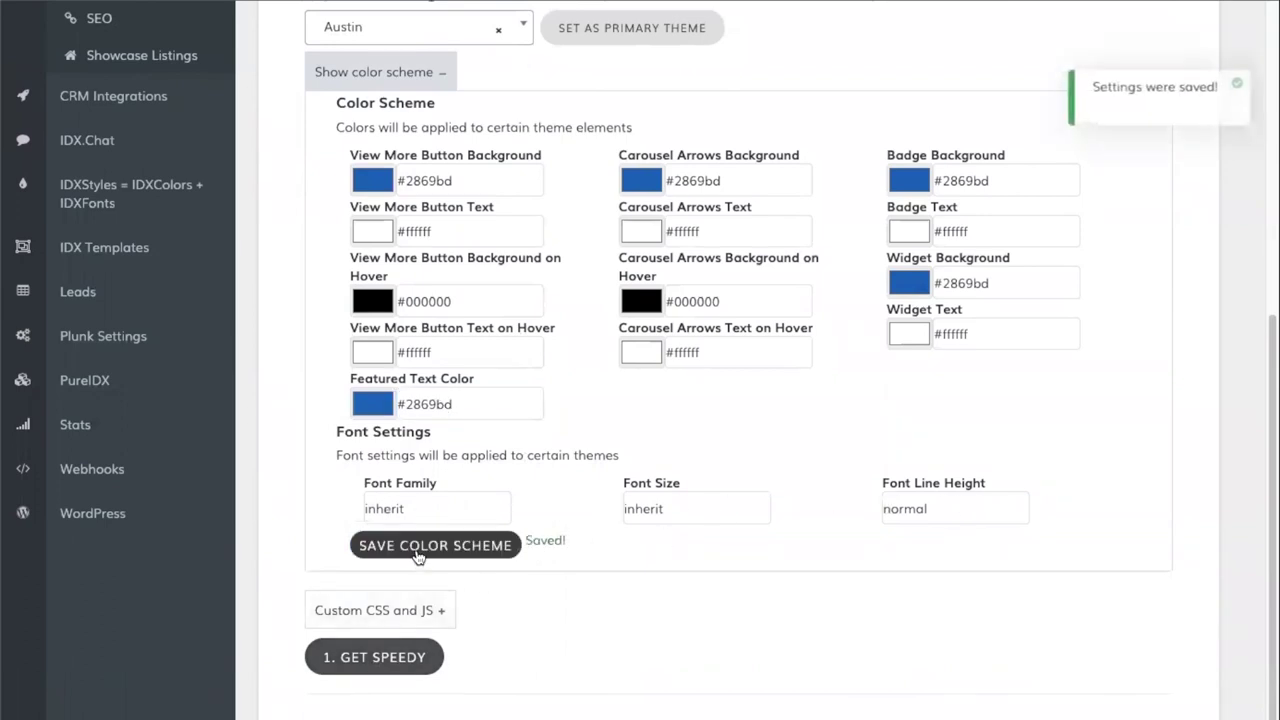
{"action": "left_click", "coordinate": [382, 665]}
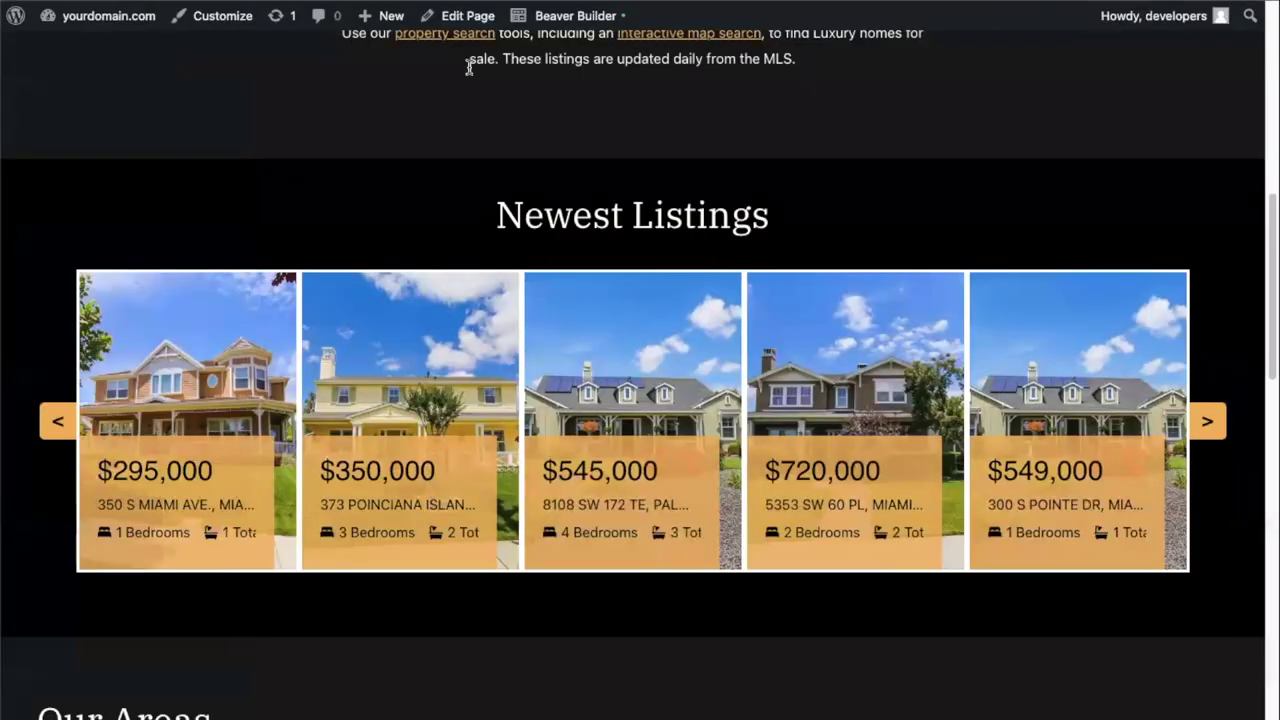
- Open the homepage in Beaver Builder and bring up the carousel HTML module's settings
{"action": "scroll", "coordinate": [487, 195], "scroll_direction": "up", "scroll_amount": 2}
{"action": "scroll", "coordinate": [487, 191], "scroll_direction": "up", "scroll_amount": 5}
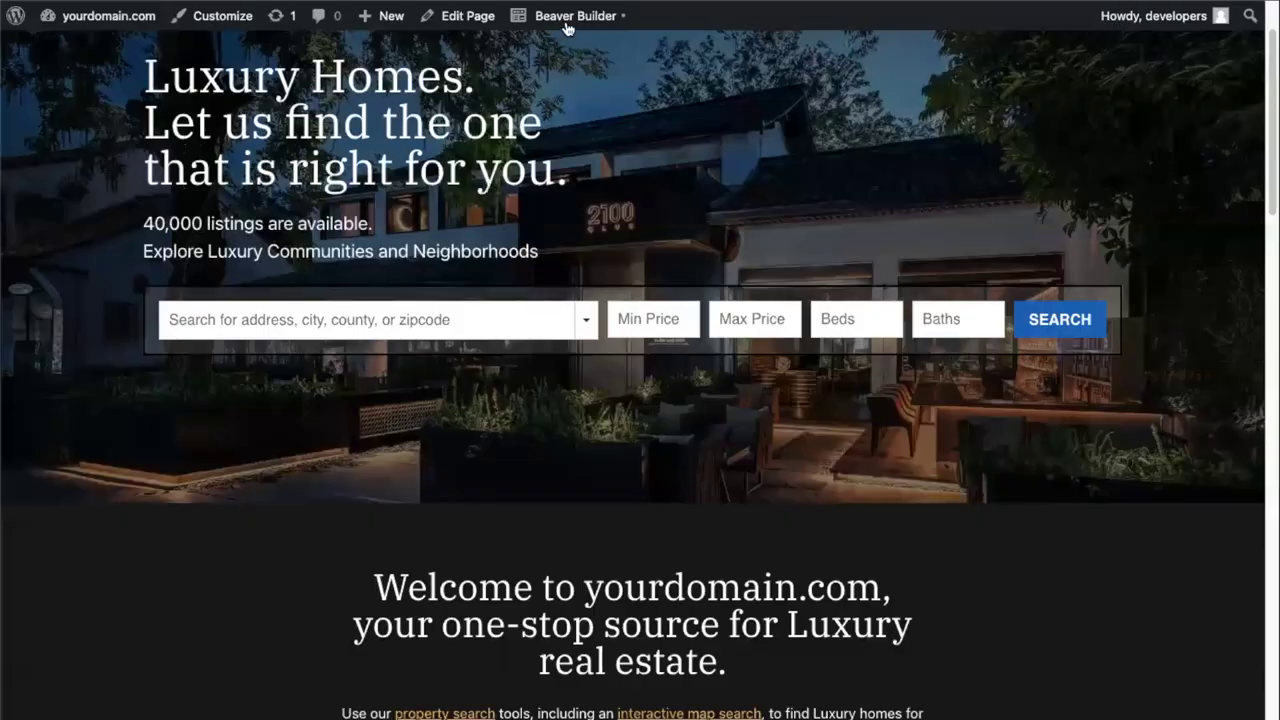
{"action": "scroll", "coordinate": [563, 29], "scroll_direction": "up", "scroll_amount": 1}
{"action": "mouse_move", "coordinate": [568, 24]}
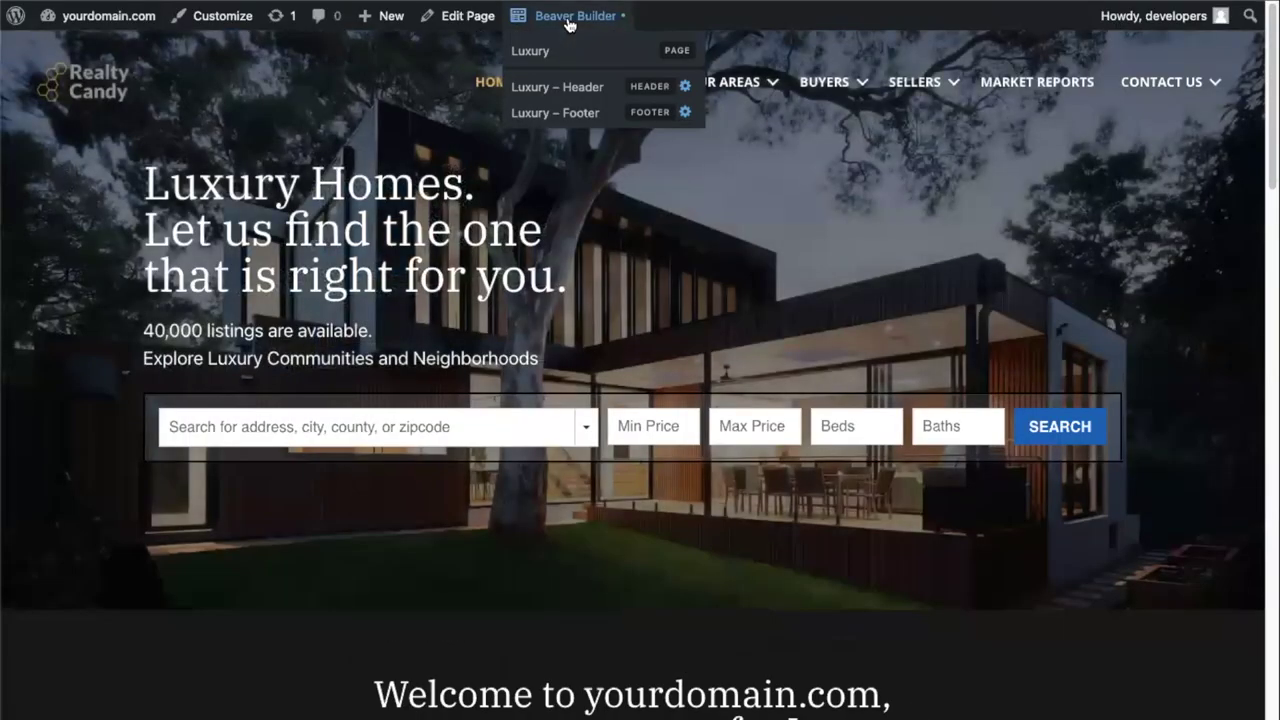
{"action": "left_click", "coordinate": [568, 18]}
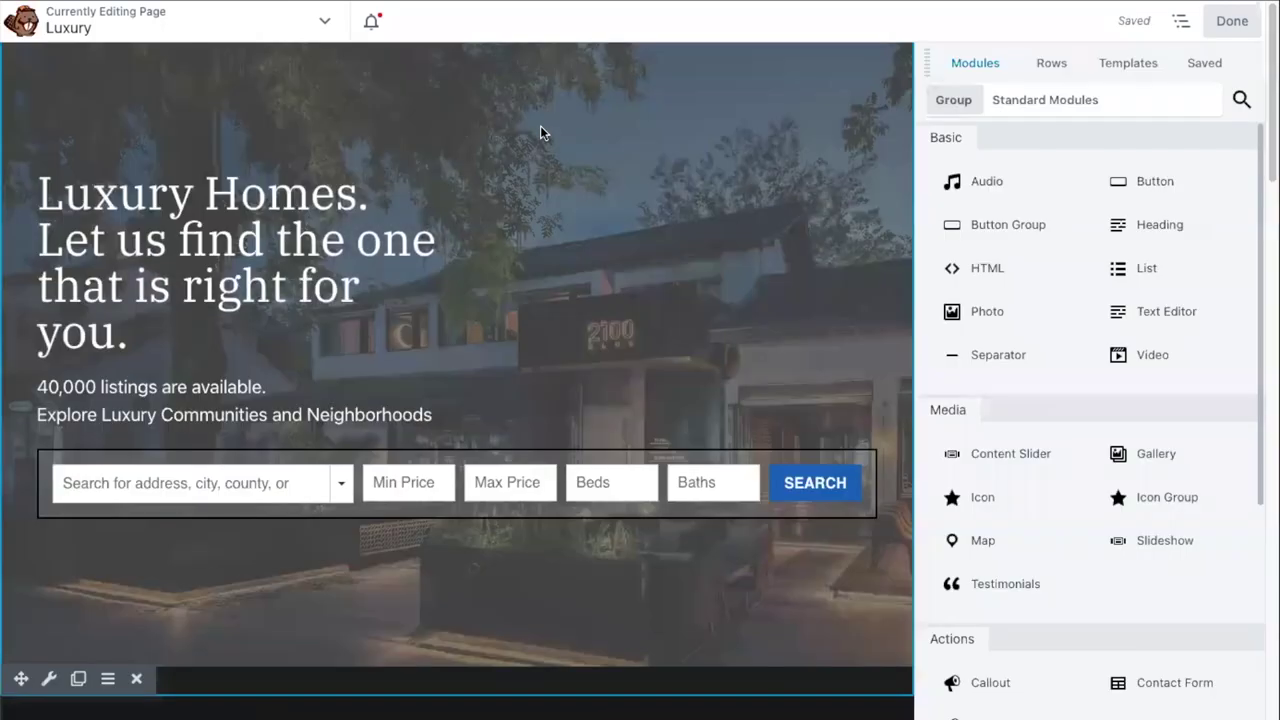
{"action": "scroll", "coordinate": [420, 300], "scroll_direction": "down", "scroll_amount": 8}
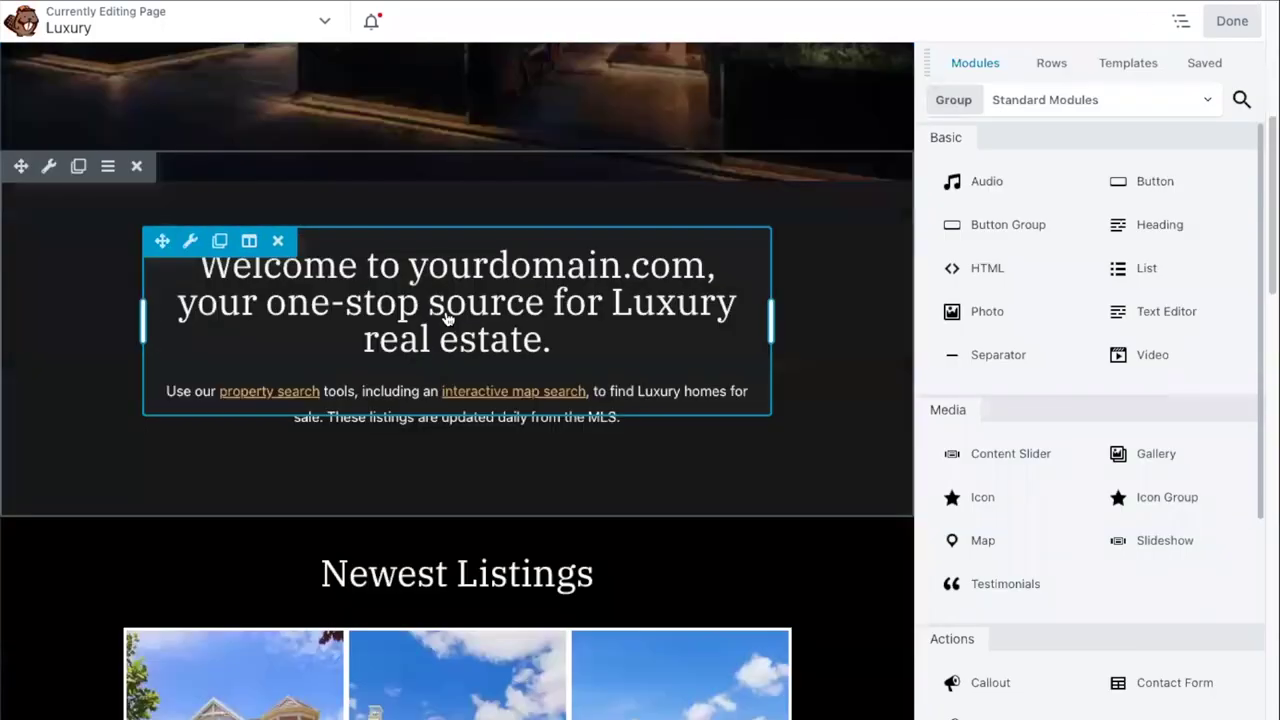
{"action": "mouse_move", "coordinate": [350, 358]}
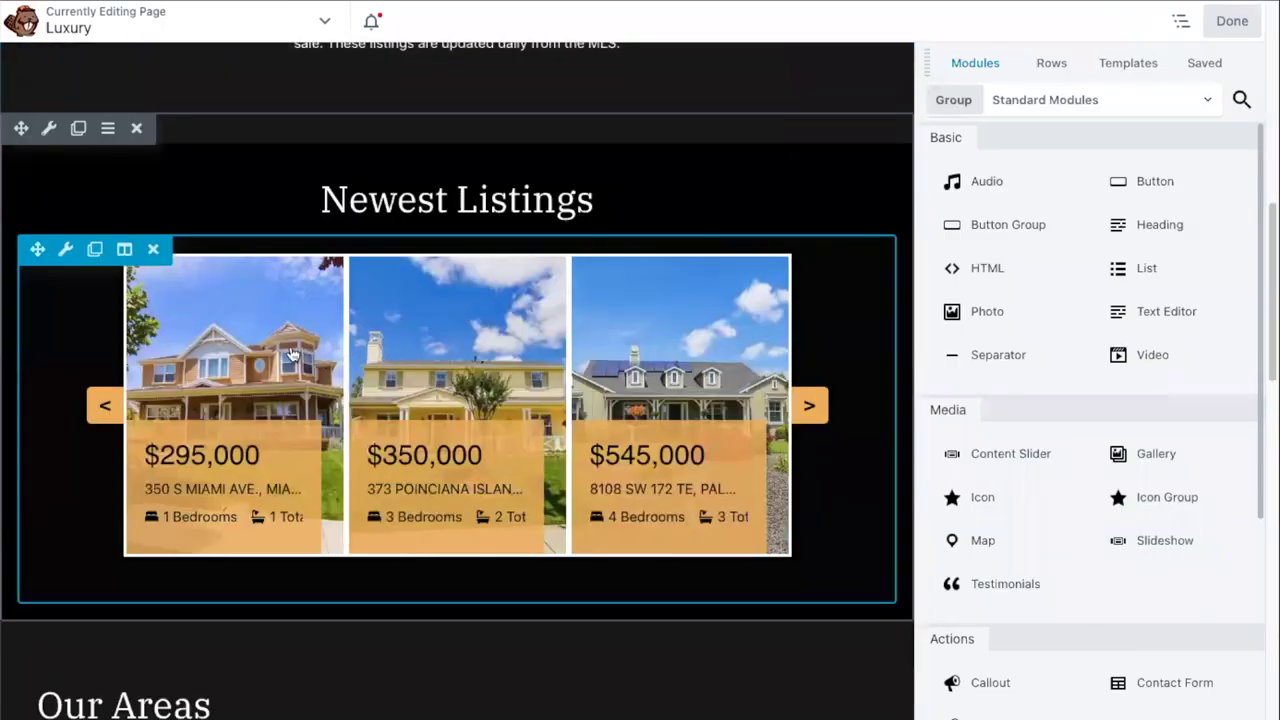
{"action": "left_click", "coordinate": [423, 356]}
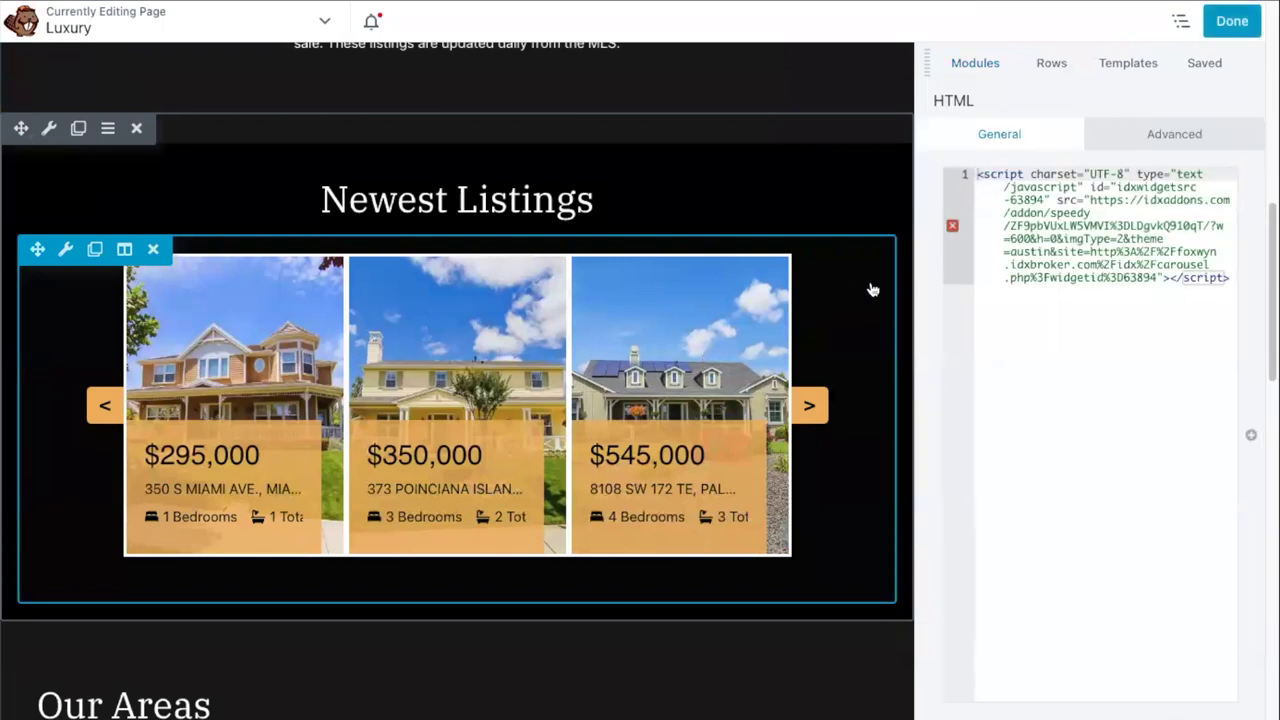
- Swap the old embed code for the widget 46720 script, then finish and publish
{"action": "key", "text": "ctrl+a"}
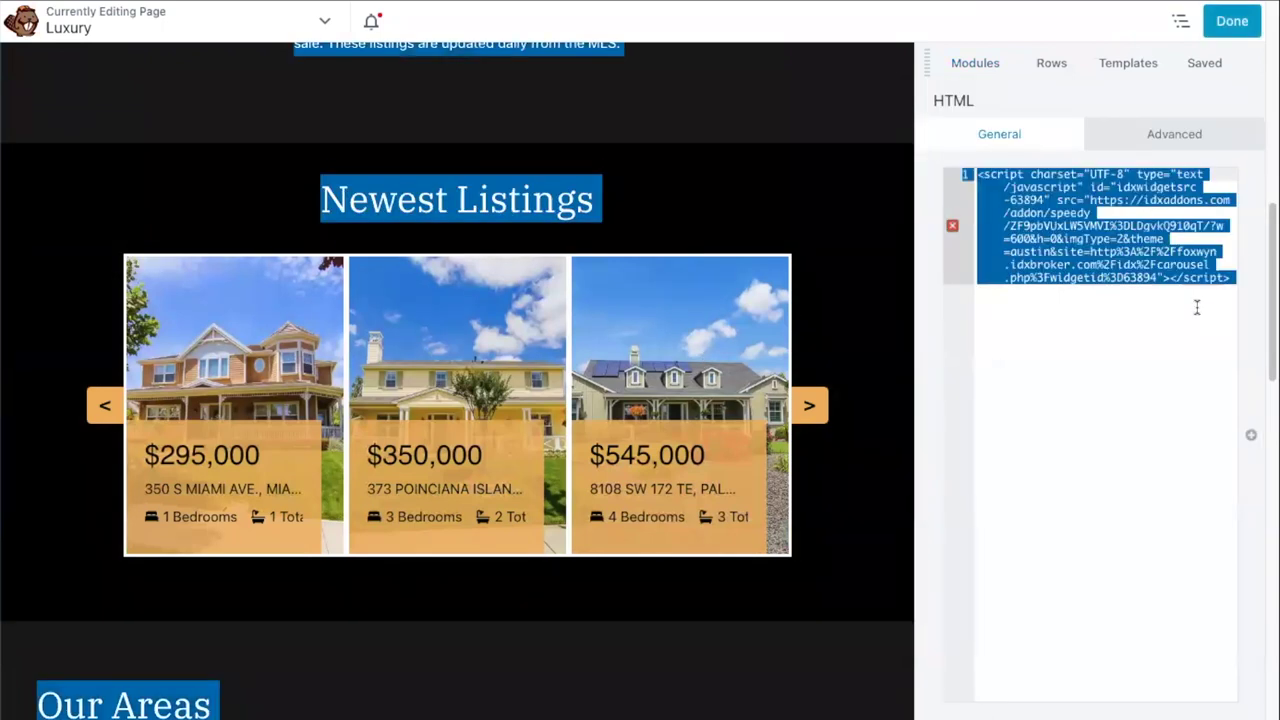
{"action": "left_click", "coordinate": [1162, 357]}
{"action": "key", "text": "ctrl+a"}
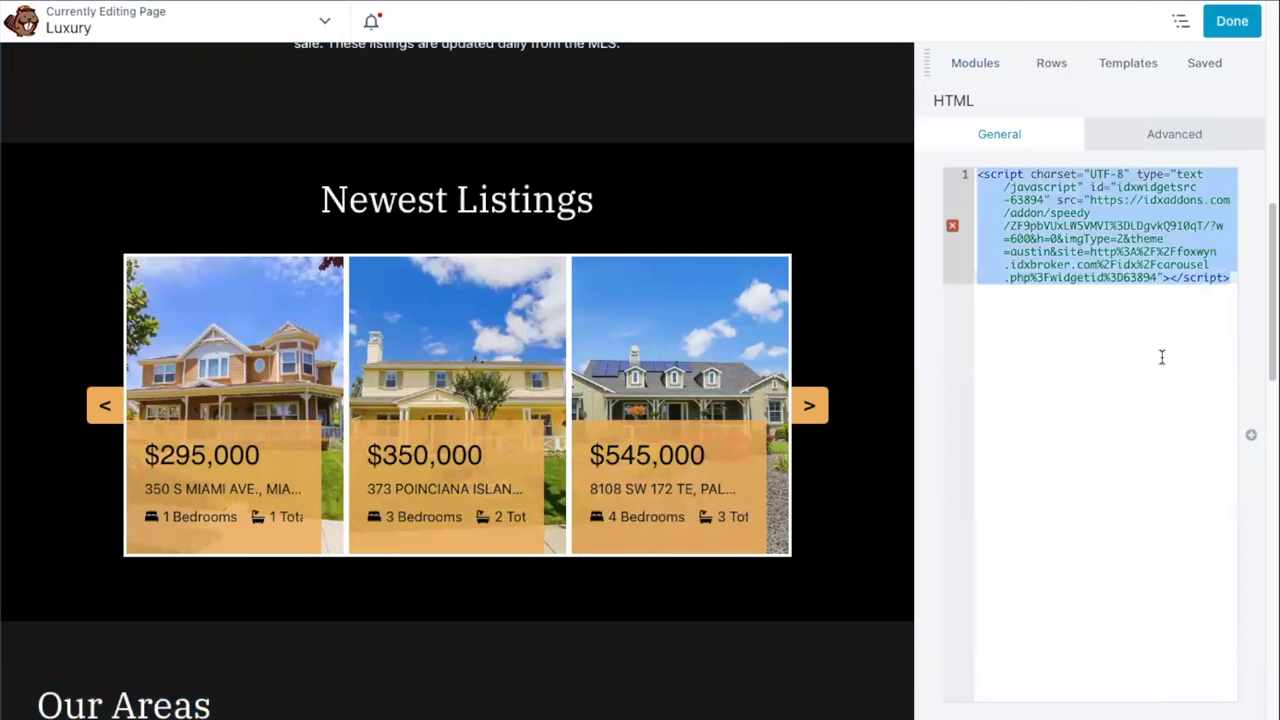
{"action": "key", "text": "BackSpace"}
{"action": "type", "text": "<script charset=\"UTF-8\" type=\"text/javascript\" id=\"idxwidgetsrc-46720\" src=\"https://idxaddons.com/addon/speedy/RjZuUXd0RG9MMkQ%3DydZSrk@KhAn/?w=340&h=0&imgType=2&theme=austin&site=http%3A%2F%2Fforthoodmove.idxbroker.com%2Fidx%2Fcarousel.php%3Fwidgetid%3D46720\"></script>"}
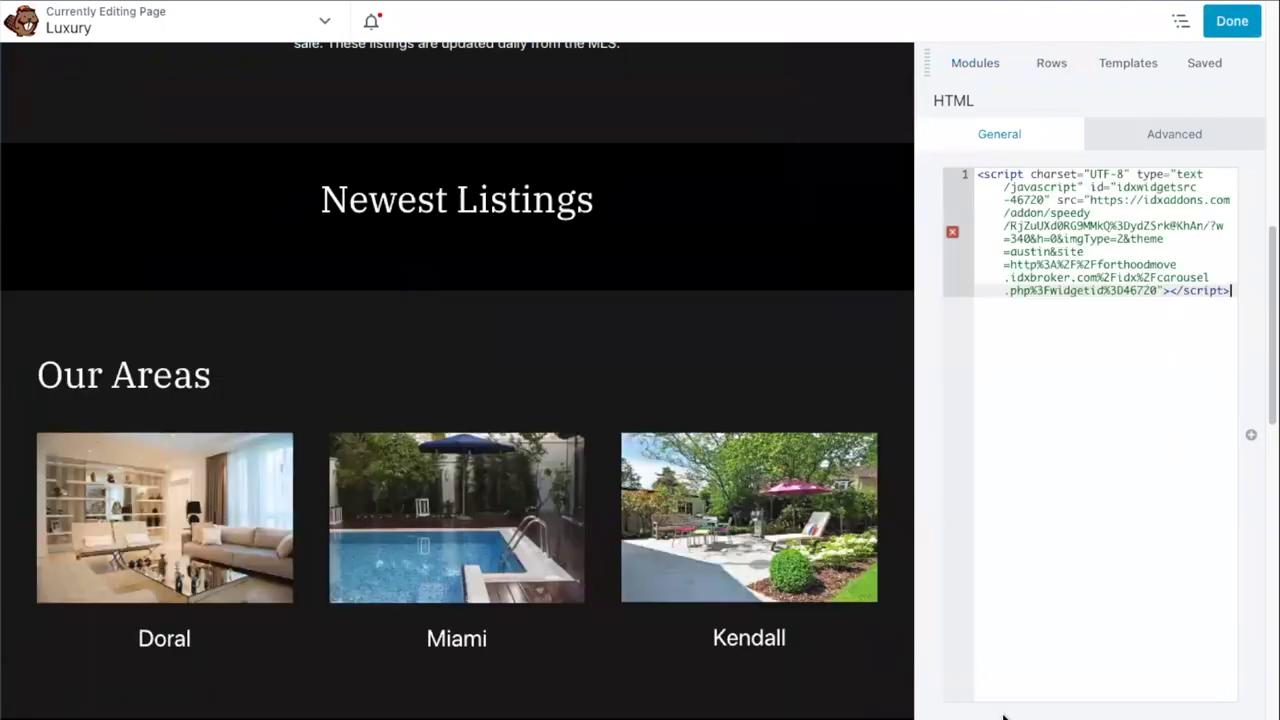
{"action": "left_click", "coordinate": [975, 62]}
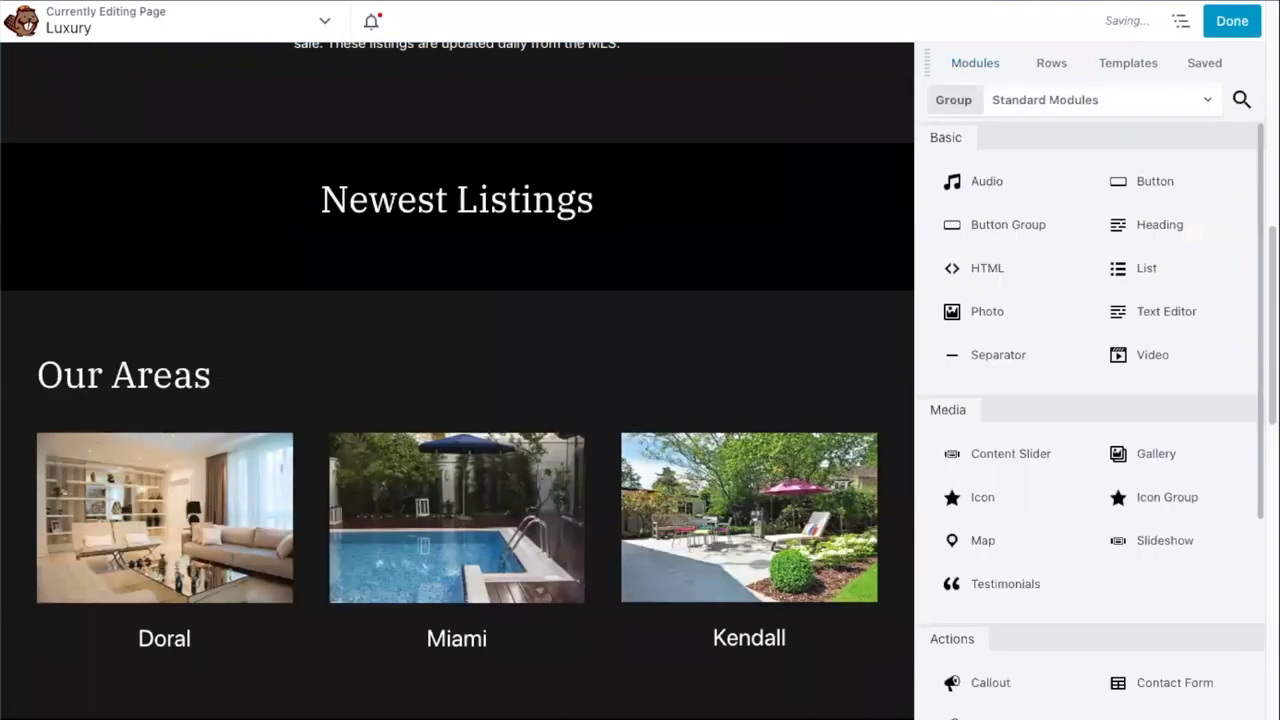
{"action": "left_click", "coordinate": [1230, 21]}
{"action": "left_click", "coordinate": [1155, 25]}
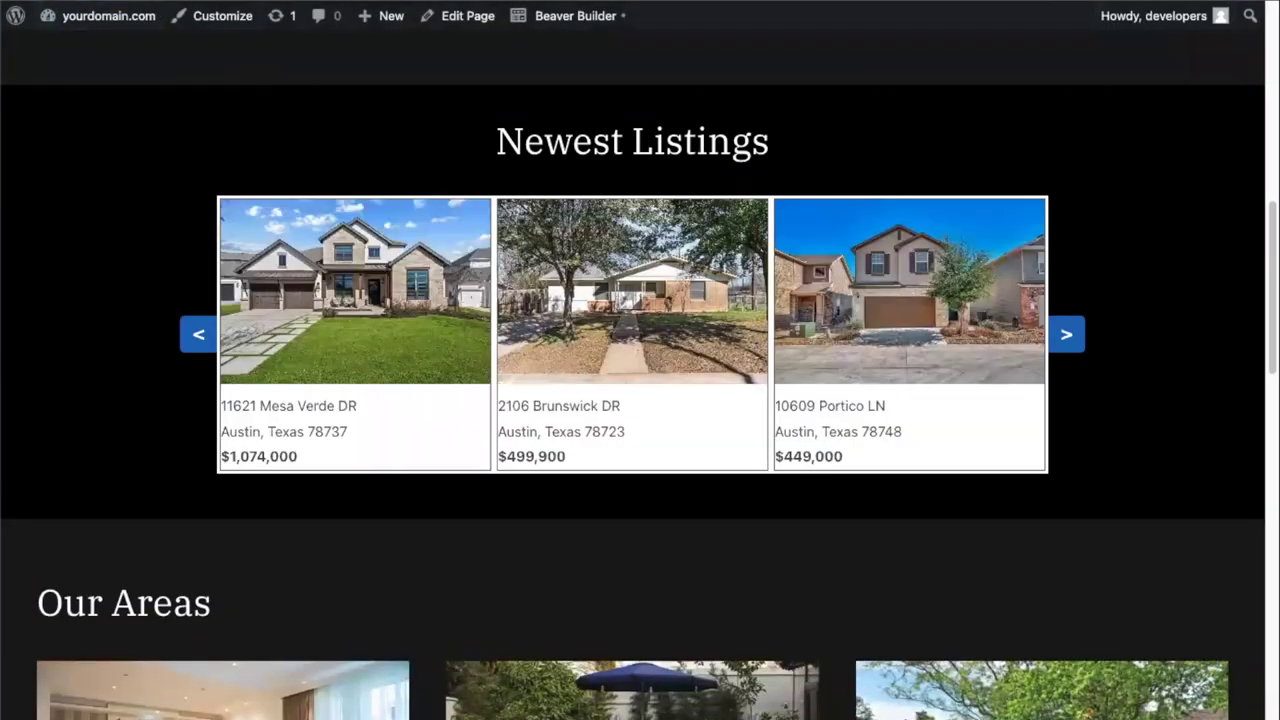
- Advance the Newest Listings carousel five times to browse more homes
{"action": "scroll", "coordinate": [420, 88], "scroll_direction": "up", "scroll_amount": 10}
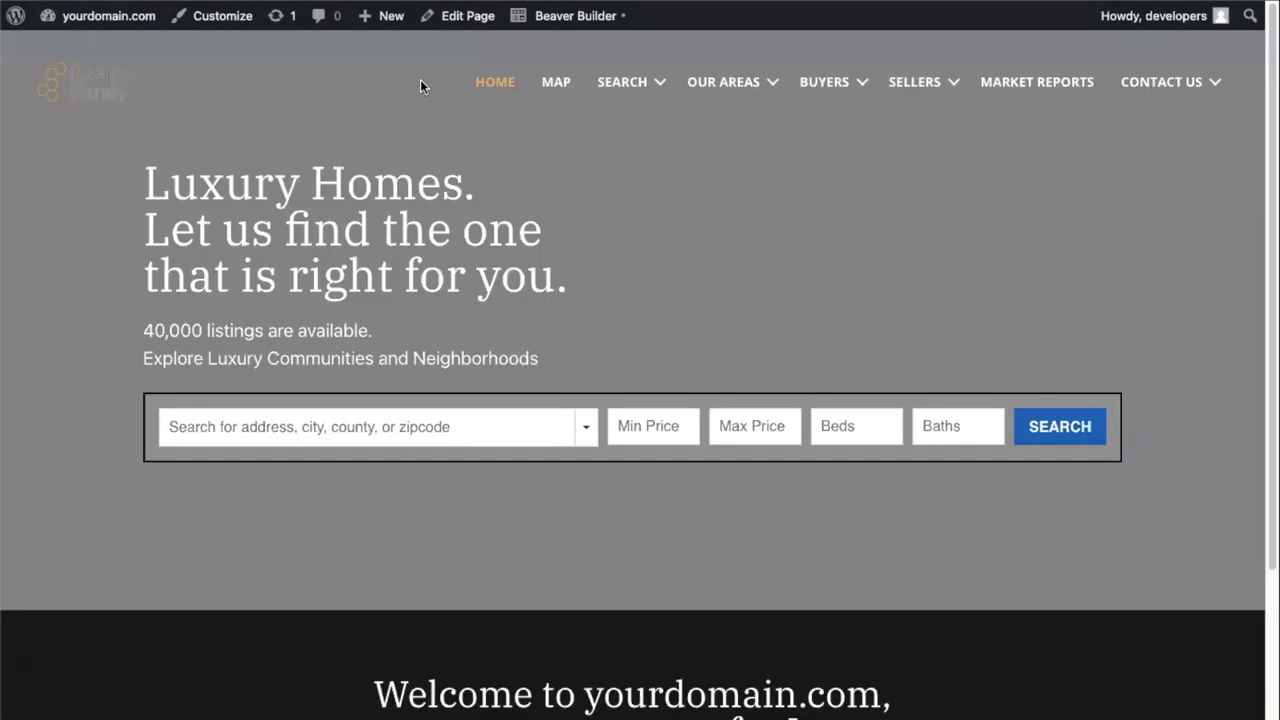
{"action": "scroll", "coordinate": [640, 162], "scroll_direction": "down", "scroll_amount": 10}
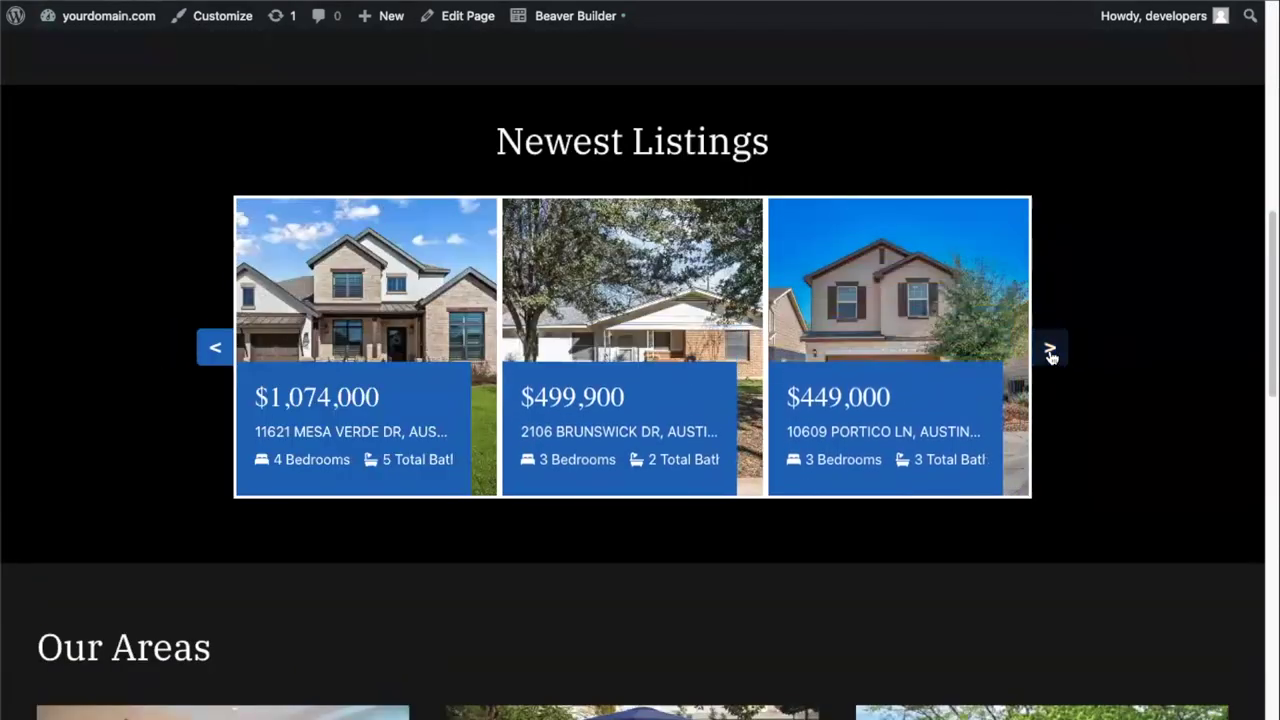
{"action": "left_click", "coordinate": [1051, 350]}
{"action": "left_click", "coordinate": [1052, 355]}
{"action": "left_click", "coordinate": [1050, 350]}
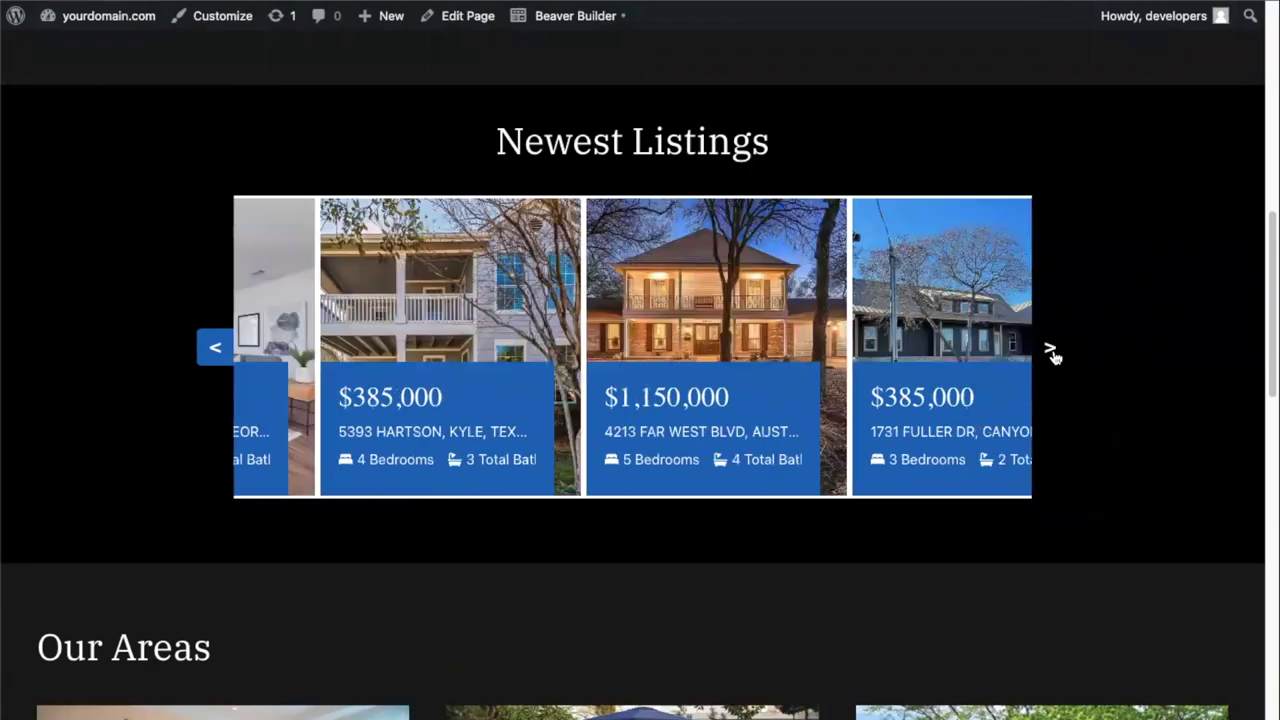
{"action": "left_click", "coordinate": [1050, 350]}
{"action": "left_click", "coordinate": [1050, 350]}
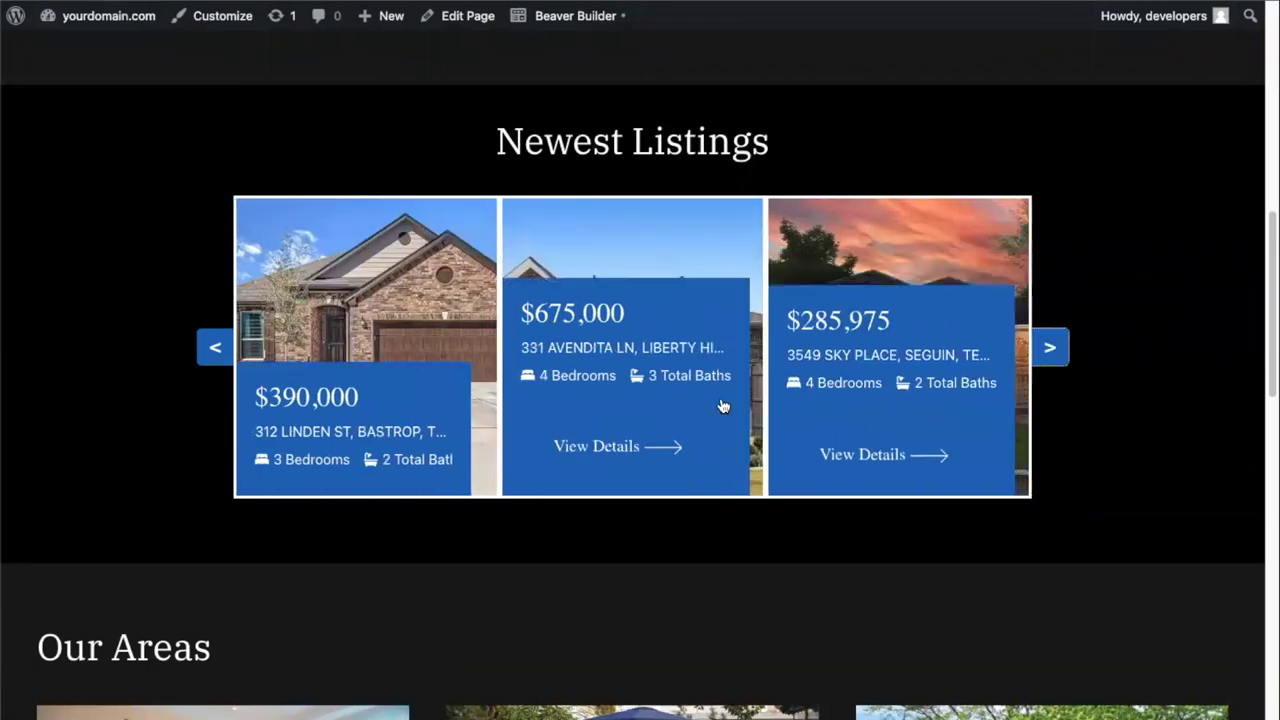
{"action": "scroll", "coordinate": [600, 380], "scroll_direction": "up", "scroll_amount": 1}
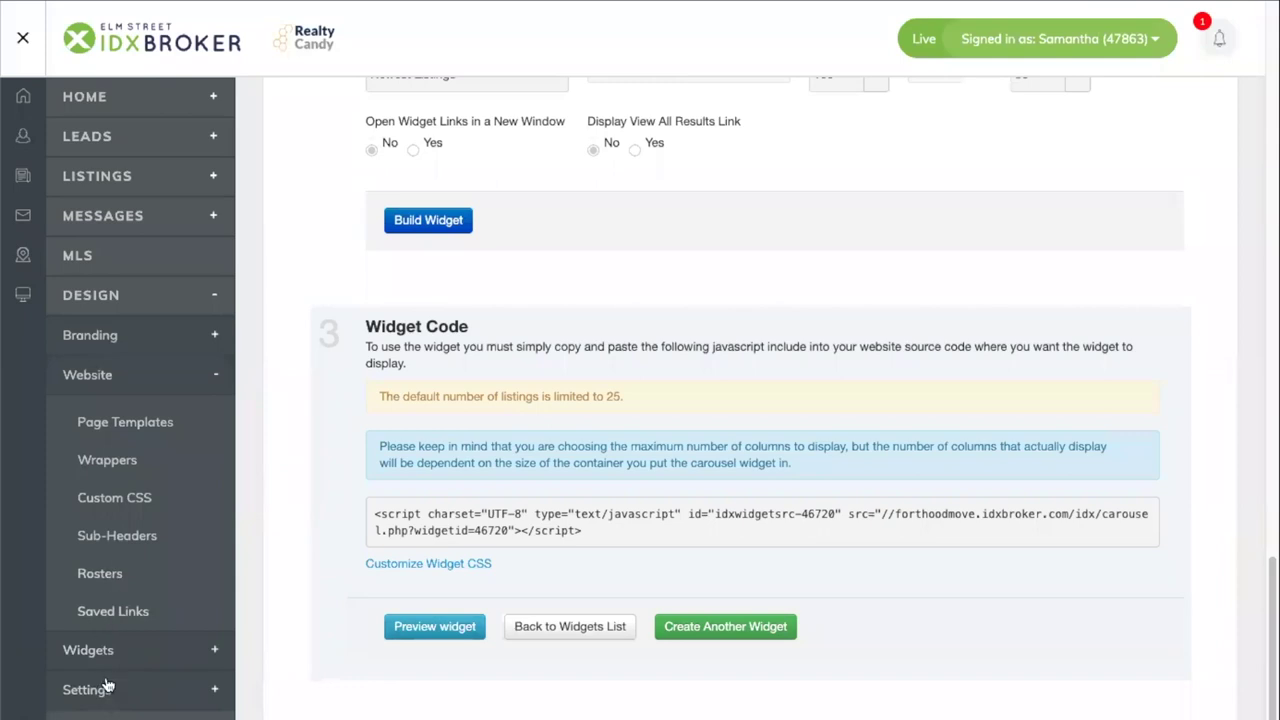
- Change the Newest Listings legacy widget's Max # Columns from 3 to 4
{"action": "left_click", "coordinate": [108, 652]}
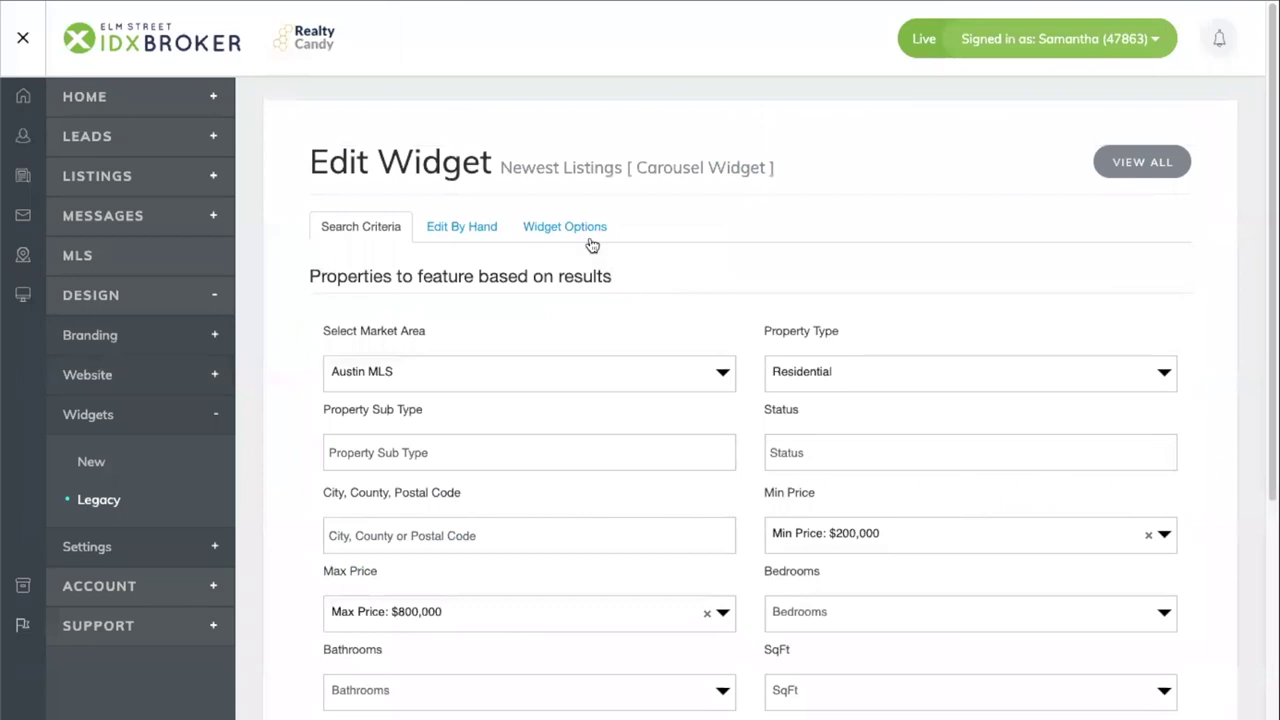
{"action": "left_click", "coordinate": [588, 240]}
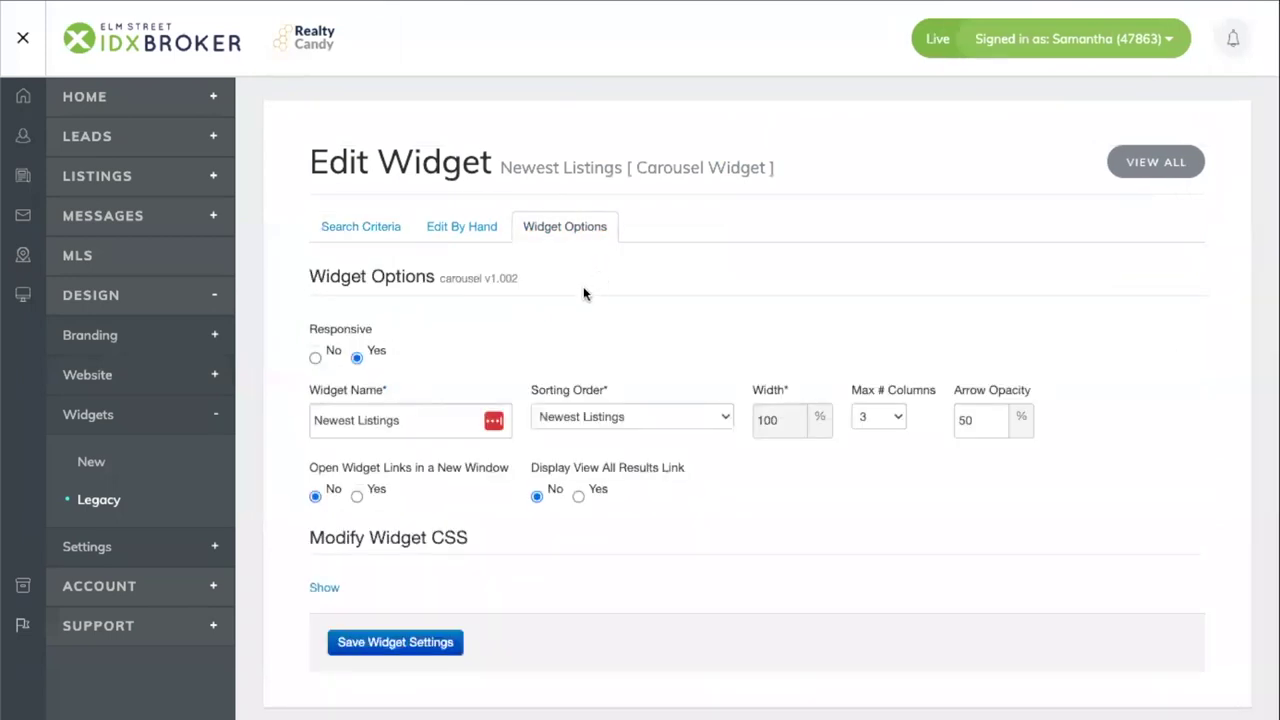
{"action": "left_click", "coordinate": [868, 418]}
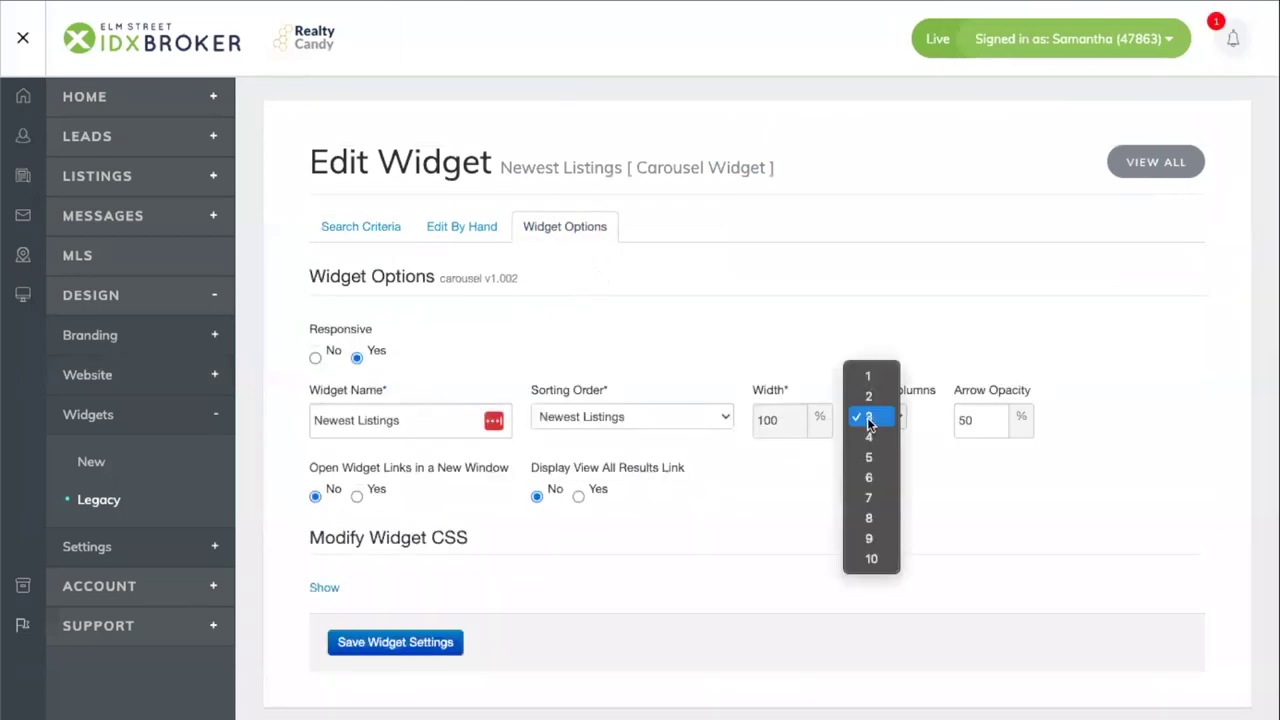
{"action": "left_click", "coordinate": [870, 437]}
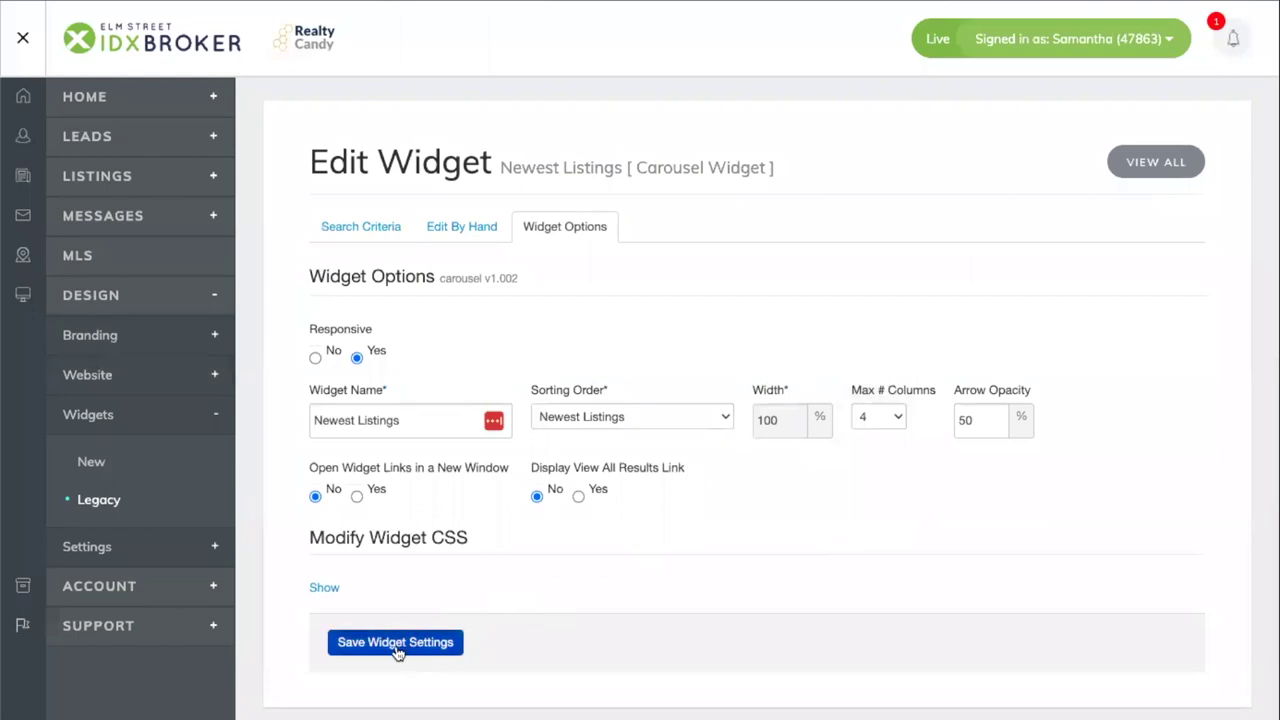
- Save the Newest Listings widget settings and check the four-across carousel on the homepage
{"action": "left_click", "coordinate": [398, 647]}
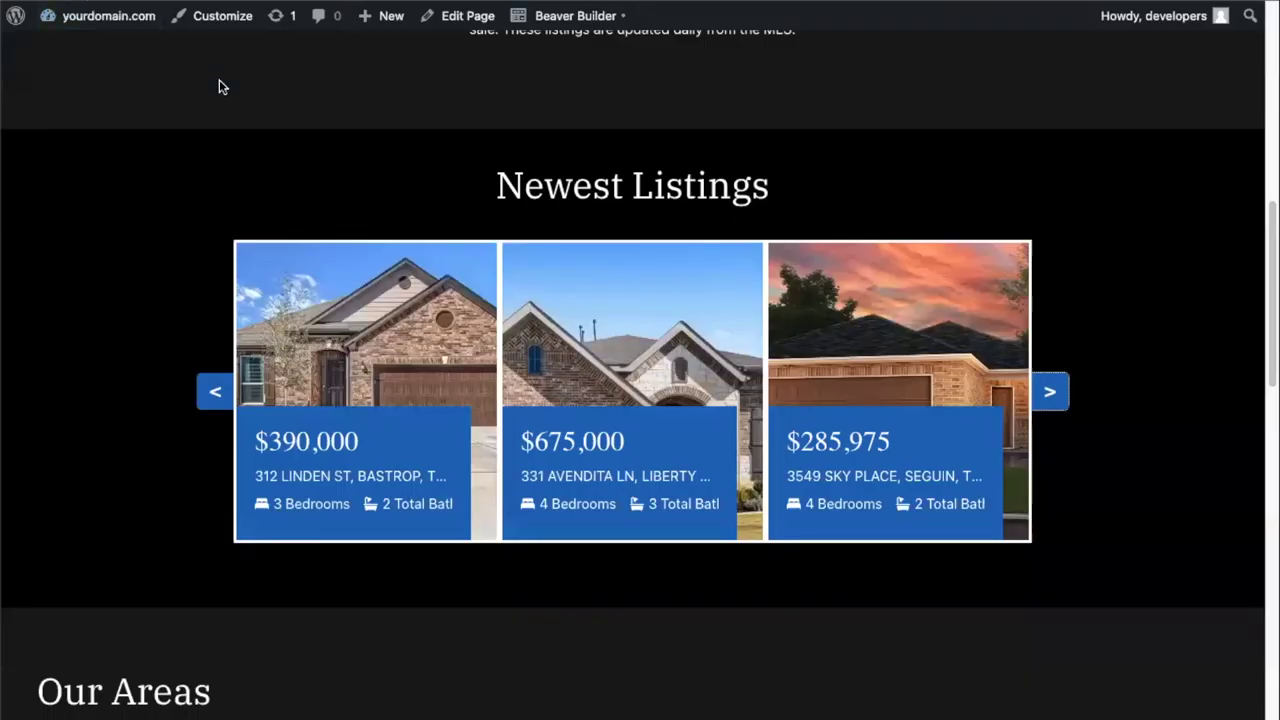
{"action": "scroll", "coordinate": [218, 82], "scroll_direction": "up", "scroll_amount": 10}
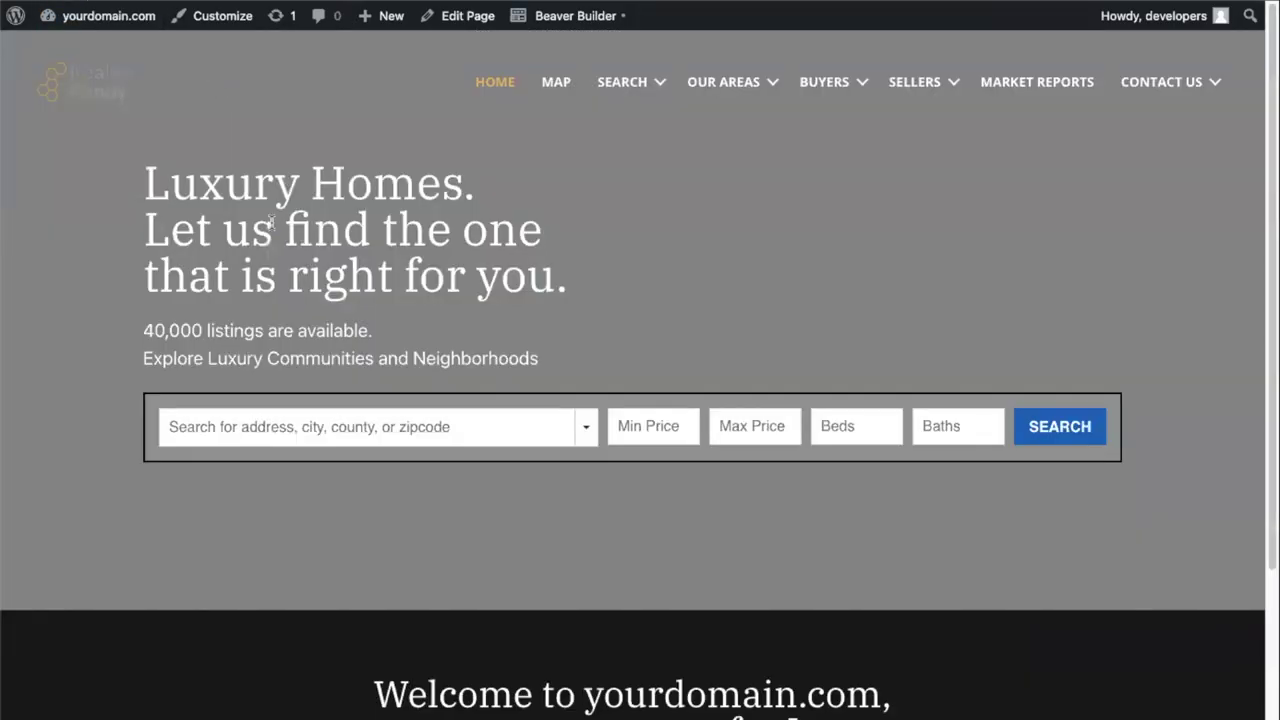
{"action": "scroll", "coordinate": [269, 216], "scroll_direction": "down", "scroll_amount": 10}
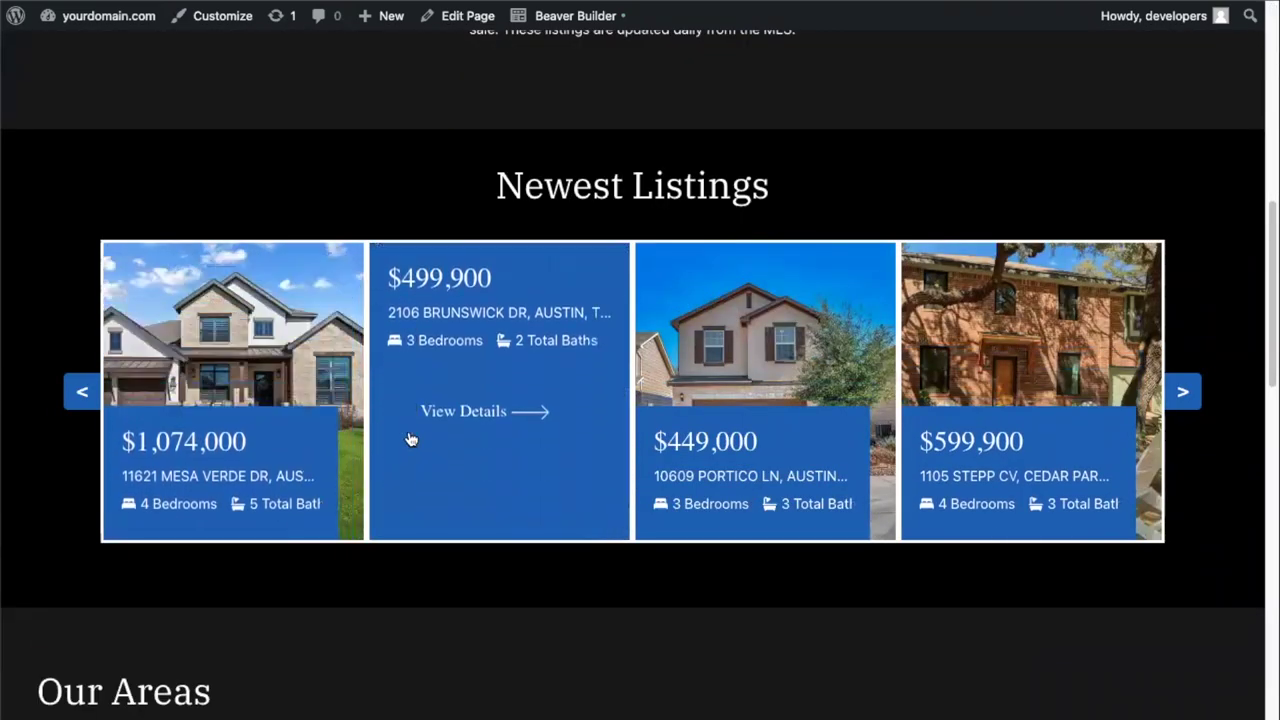
{"action": "scroll", "coordinate": [415, 440], "scroll_direction": "down", "scroll_amount": 5}
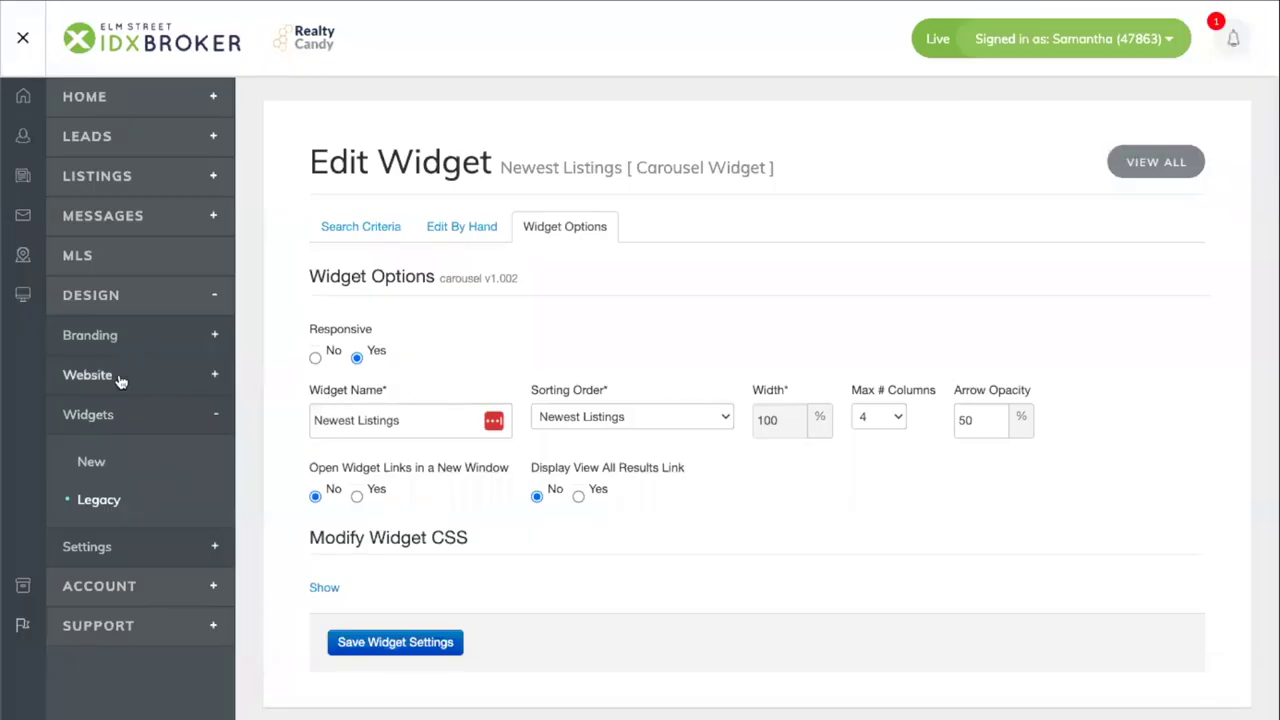
- Create a new saved link based on the Advanced Search page
{"action": "left_click", "coordinate": [103, 375]}
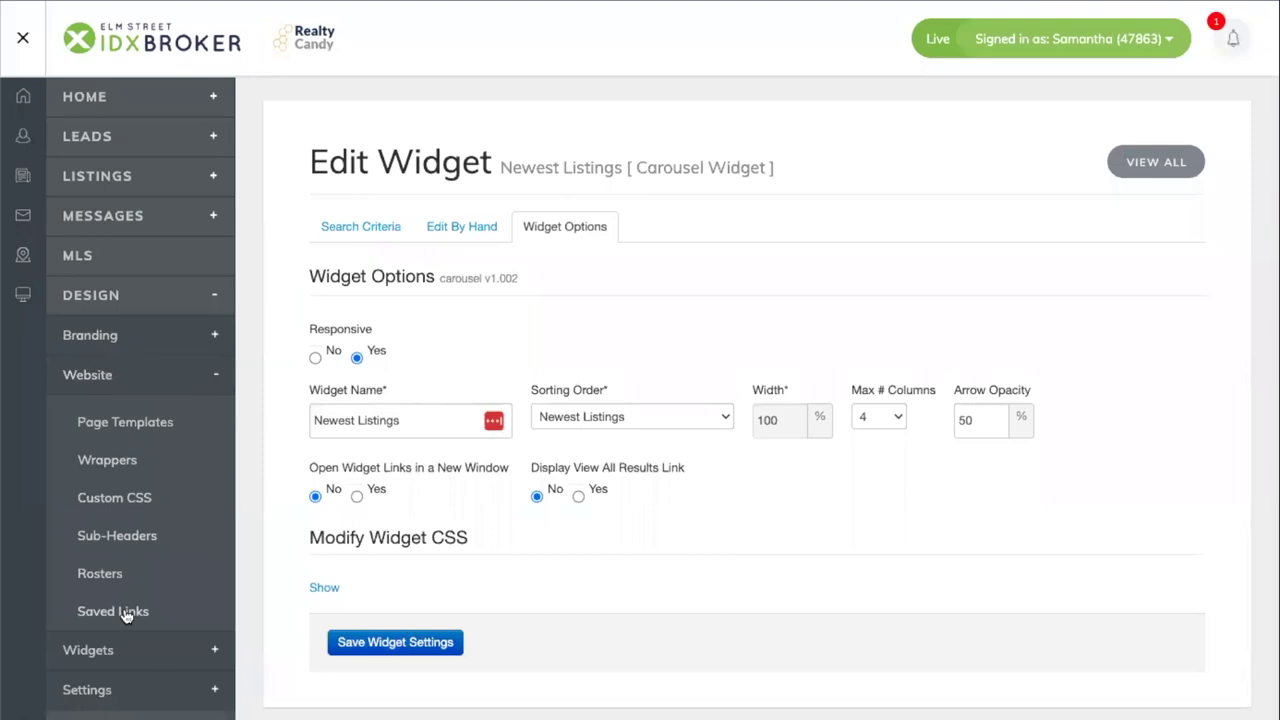
{"action": "left_click", "coordinate": [232, 601]}
{"action": "left_click", "coordinate": [1030, 228]}
{"action": "left_click", "coordinate": [577, 277]}
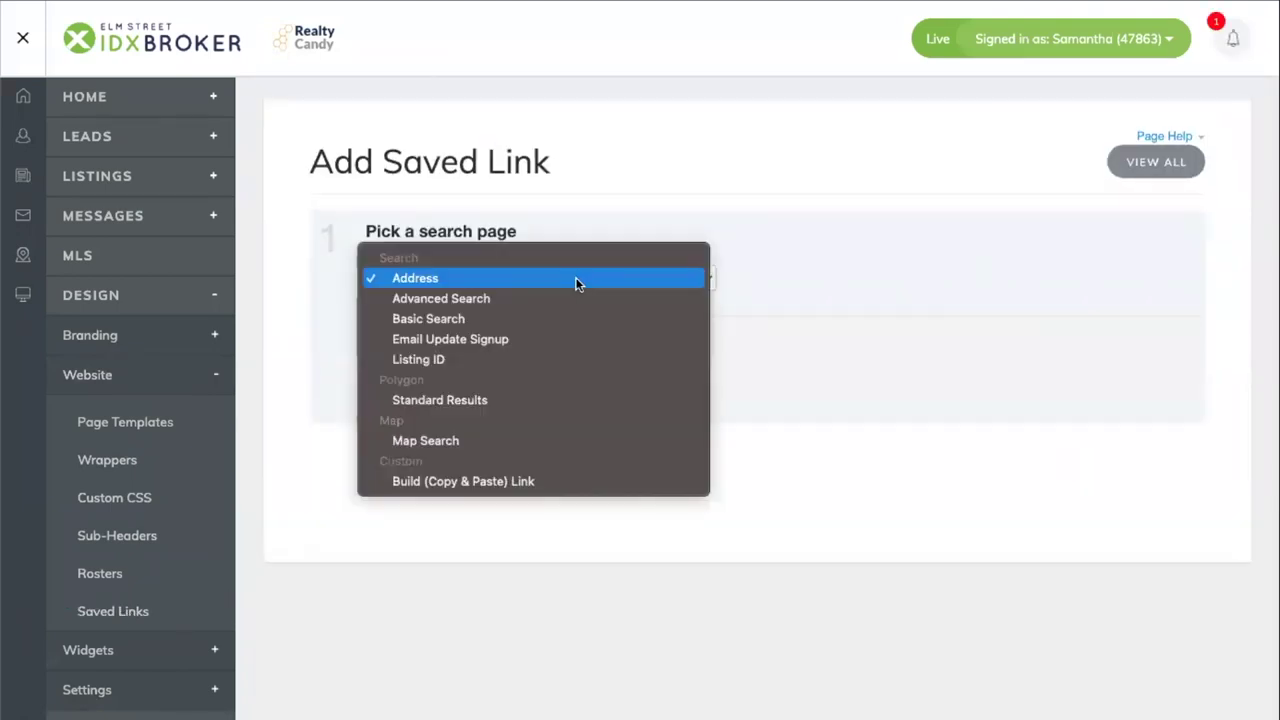
{"action": "left_click", "coordinate": [567, 296]}
{"action": "left_click", "coordinate": [414, 350]}
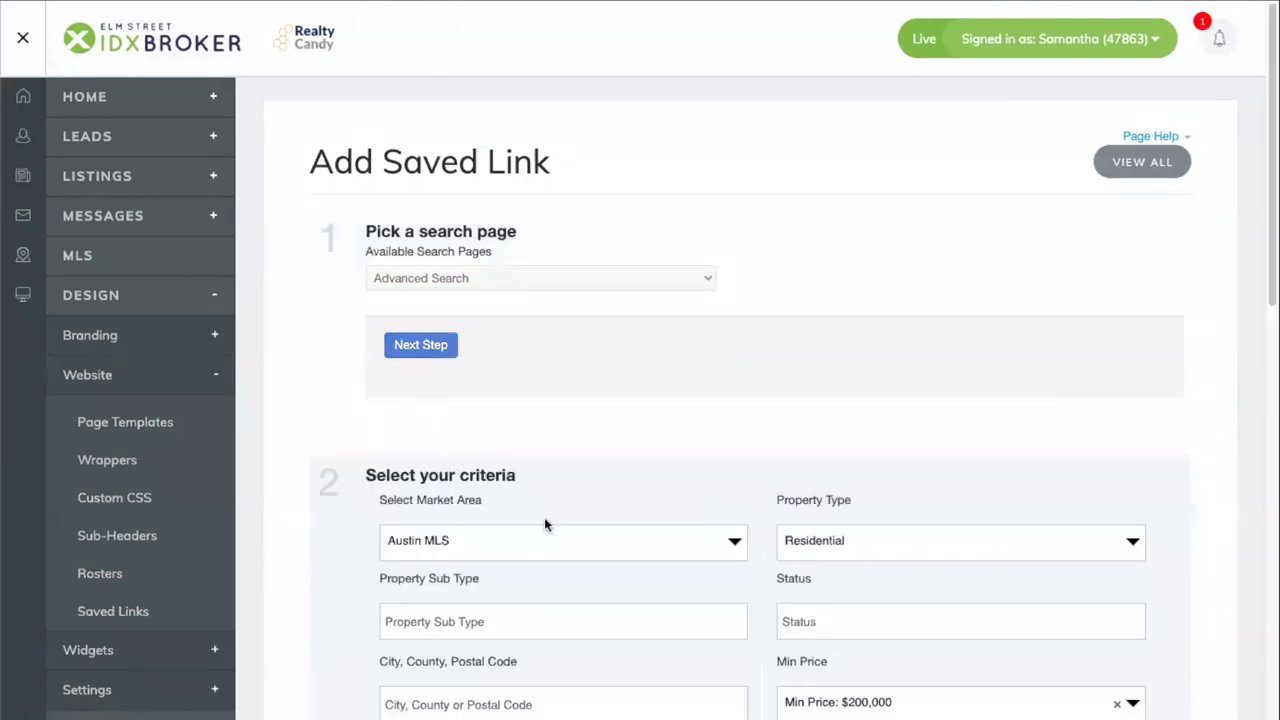
- Set the search city to Austin and clear the $200,000 minimum and $800,000 maximum prices
{"action": "scroll", "coordinate": [783, 482], "scroll_direction": "down", "scroll_amount": 3}
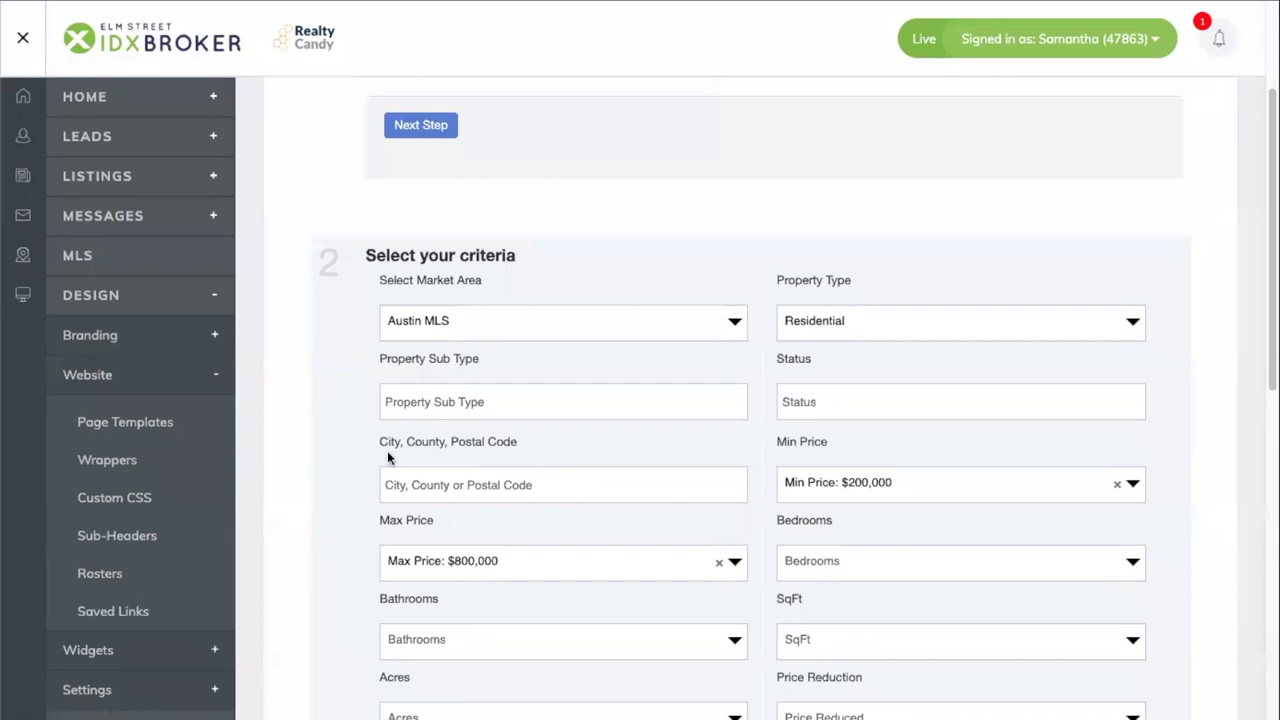
{"action": "left_click", "coordinate": [435, 484]}
{"action": "type", "text": "au"}
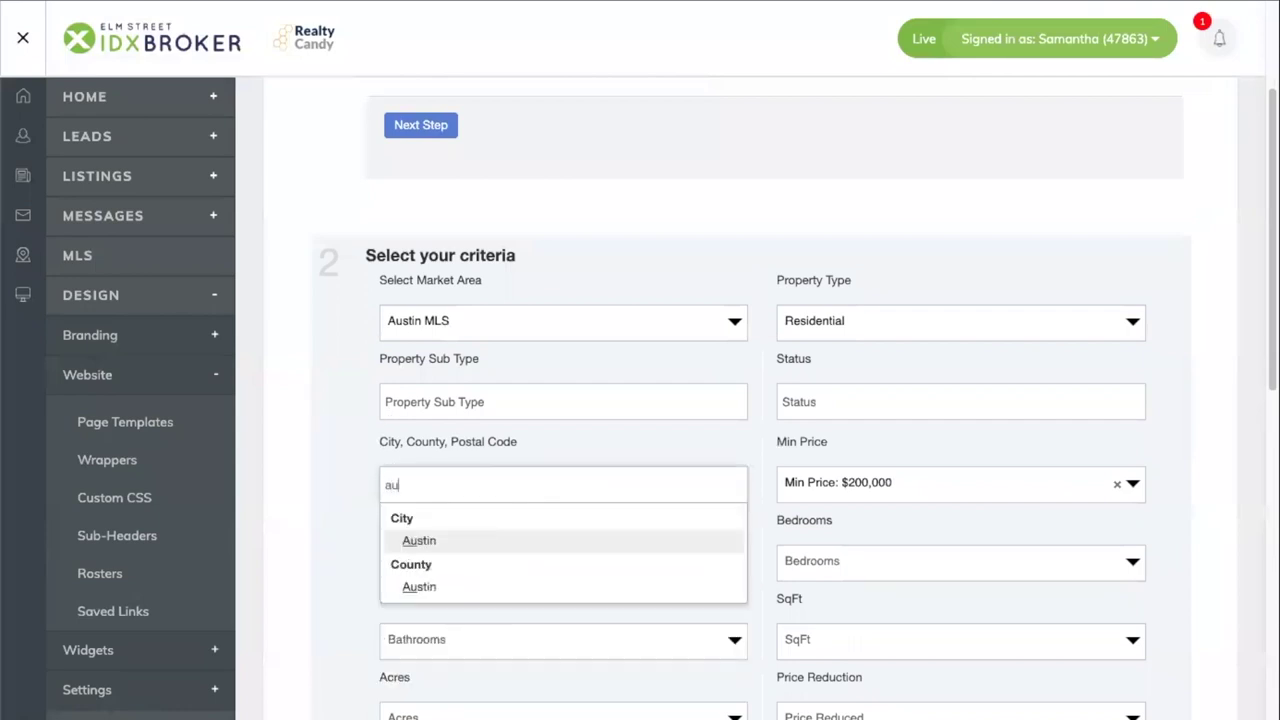
{"action": "type", "text": "tin"}
{"action": "key", "text": "BackSpace"}
{"action": "key", "text": "BackSpace"}
{"action": "key", "text": "BackSpace"}
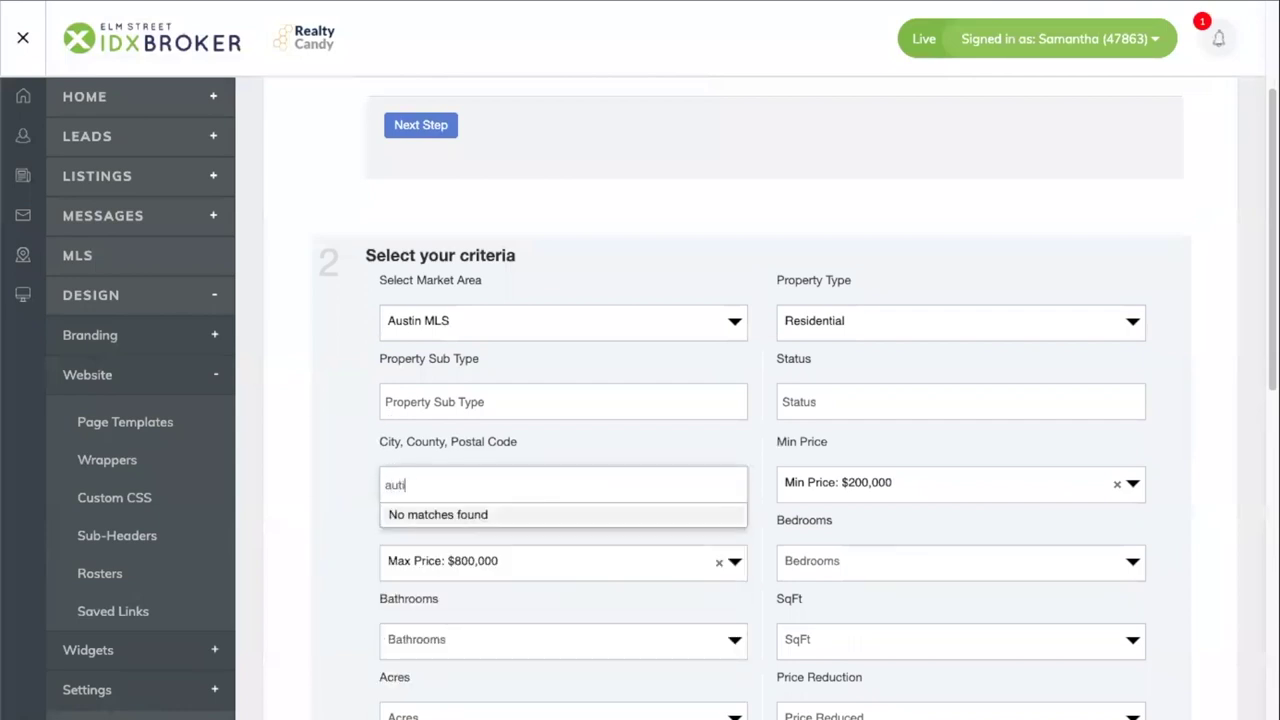
{"action": "left_click", "coordinate": [416, 540]}
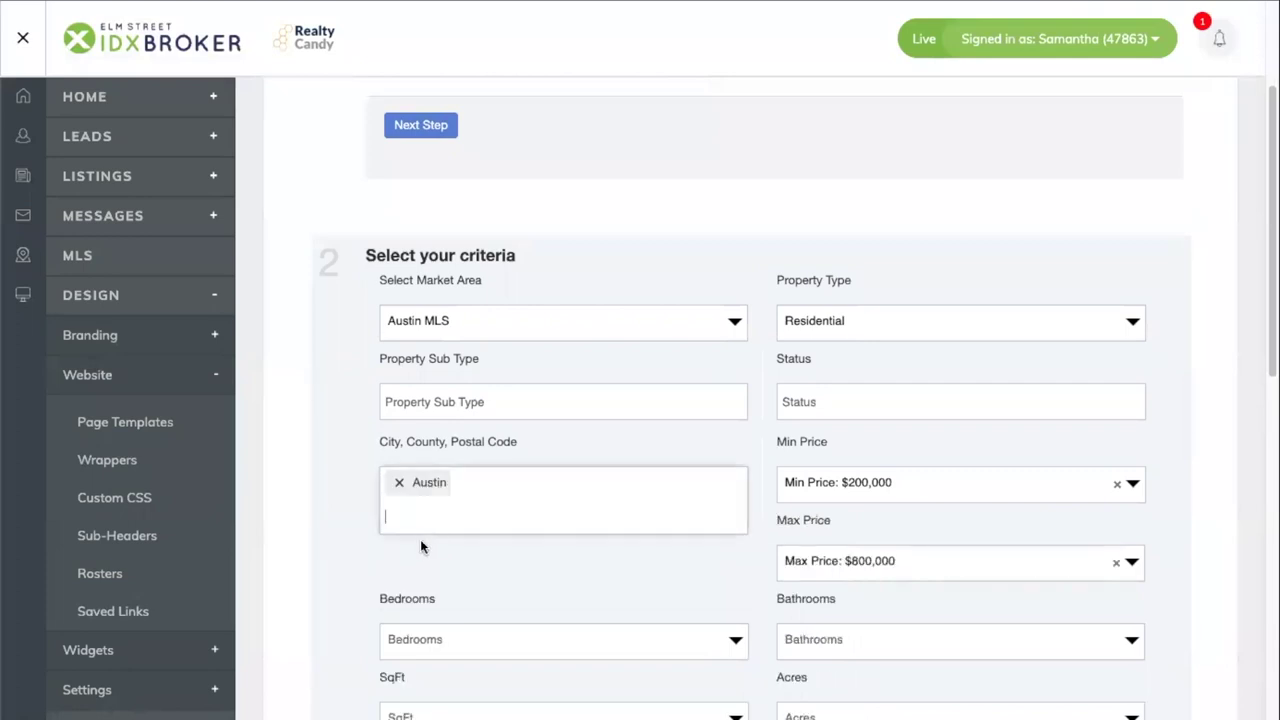
{"action": "left_click", "coordinate": [1116, 493]}
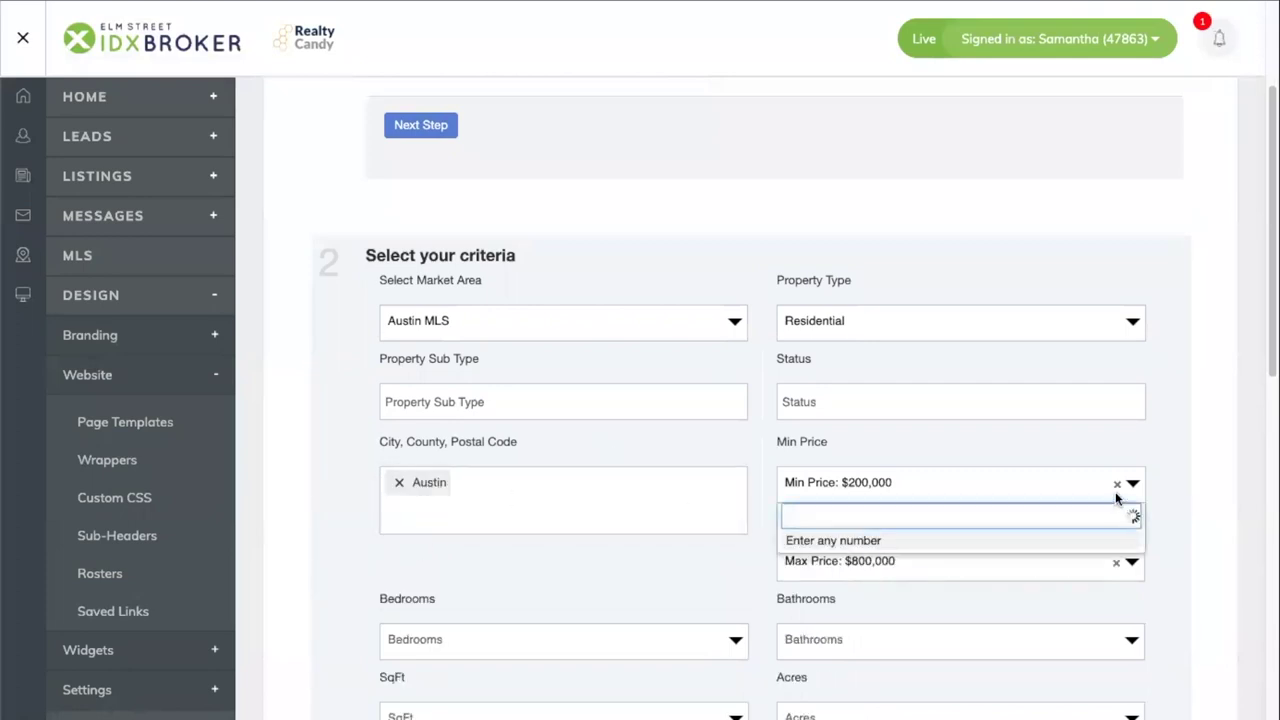
{"action": "left_click", "coordinate": [1116, 485]}
{"action": "left_click", "coordinate": [1114, 562]}
{"action": "left_click", "coordinate": [1114, 564]}
- Continue to the saved link's naming step at the Page Title field
{"action": "scroll", "coordinate": [990, 510], "scroll_direction": "down", "scroll_amount": 10}
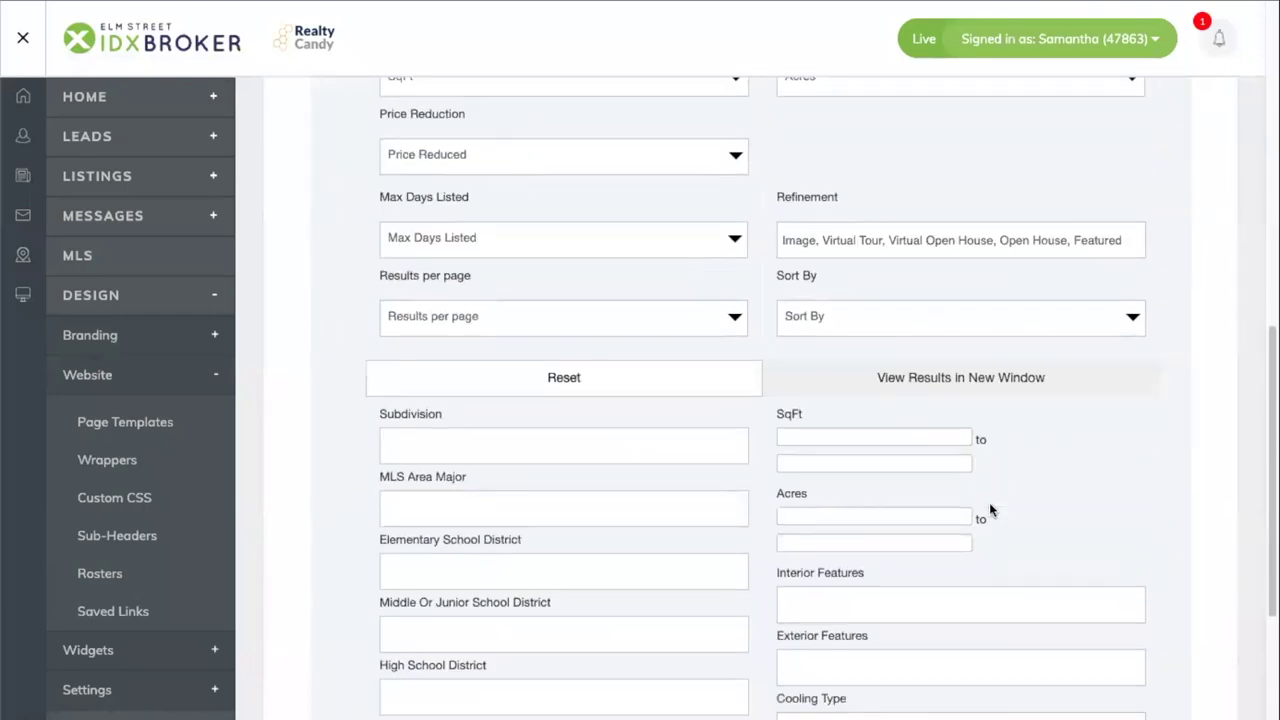
{"action": "scroll", "coordinate": [990, 510], "scroll_direction": "down", "scroll_amount": 5}
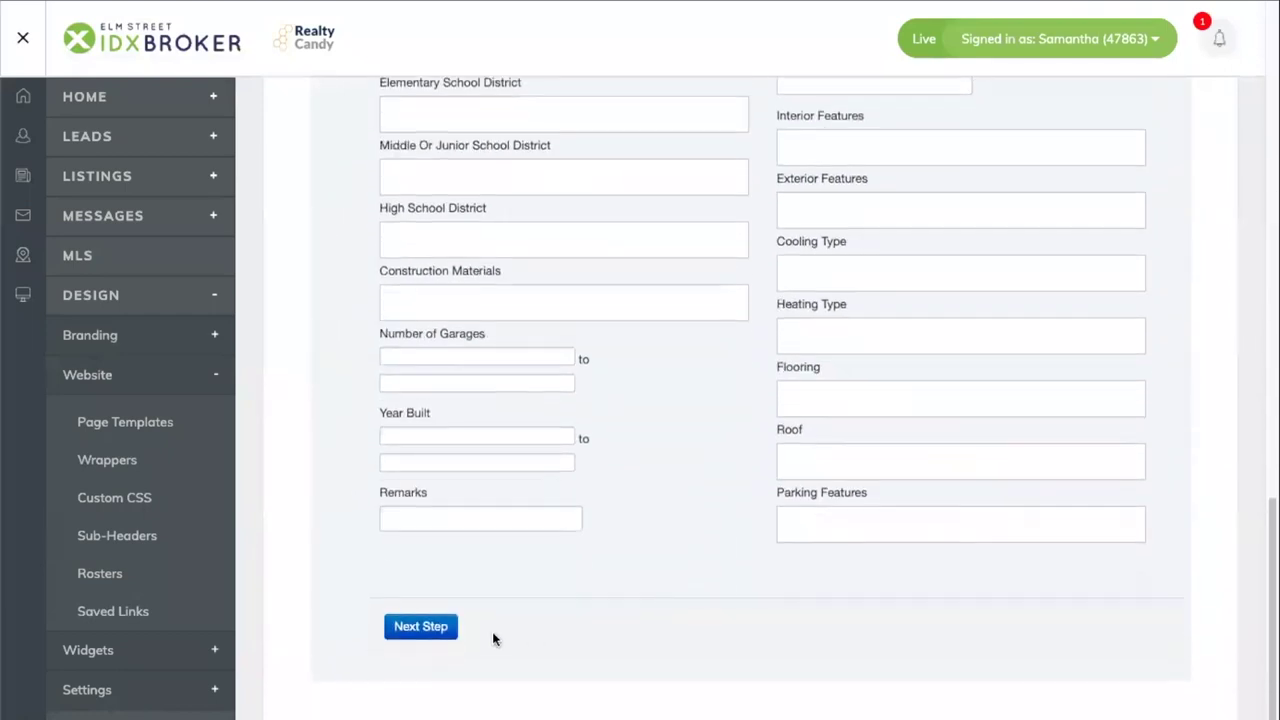
{"action": "left_click", "coordinate": [446, 628]}
{"action": "scroll", "coordinate": [452, 597], "scroll_direction": "up", "scroll_amount": 4}
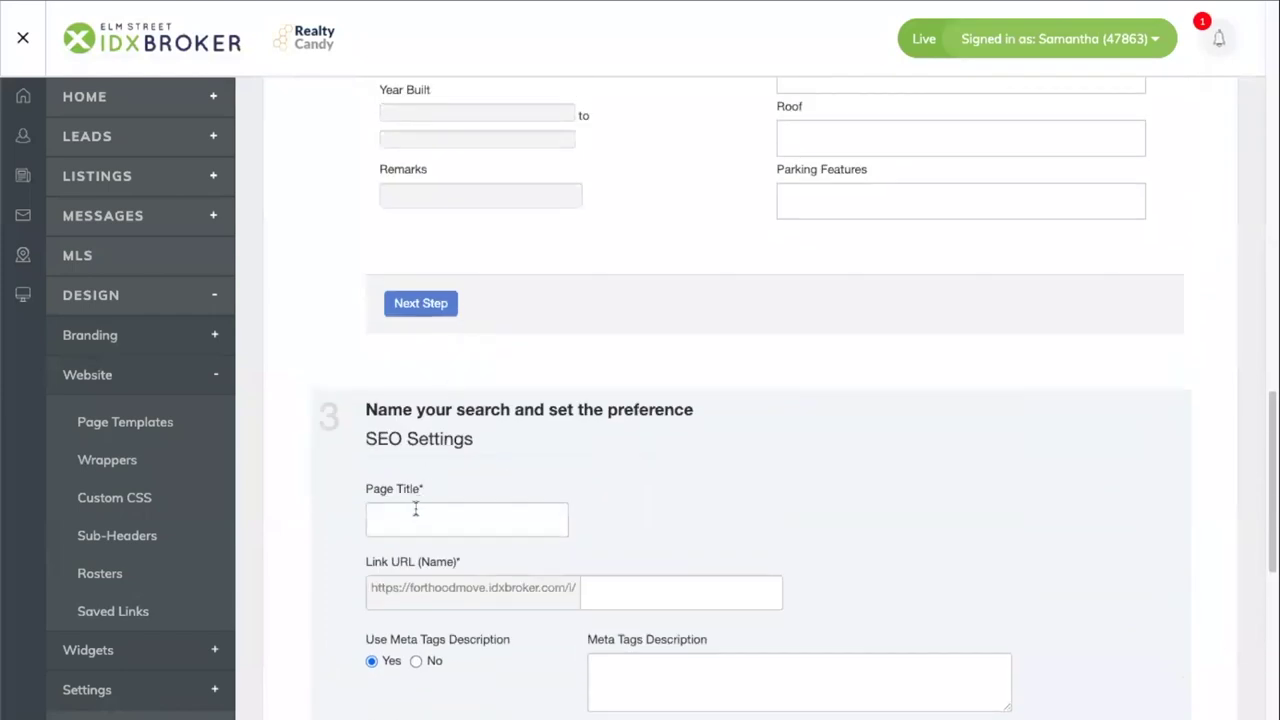
{"action": "left_click", "coordinate": [415, 512]}
- Save the link titled 'Austin Homes For Sale' and preview its search results
{"action": "type", "text": "Austin"}
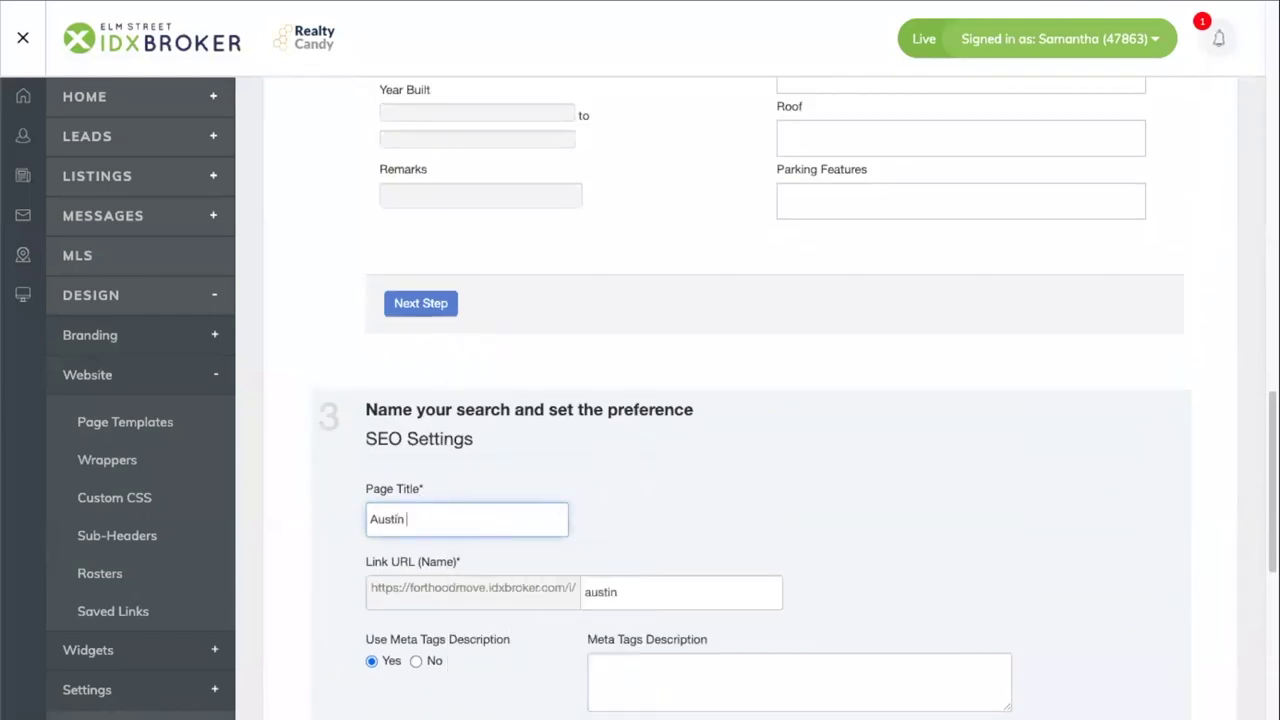
{"action": "type", "text": " Homes For Sale"}
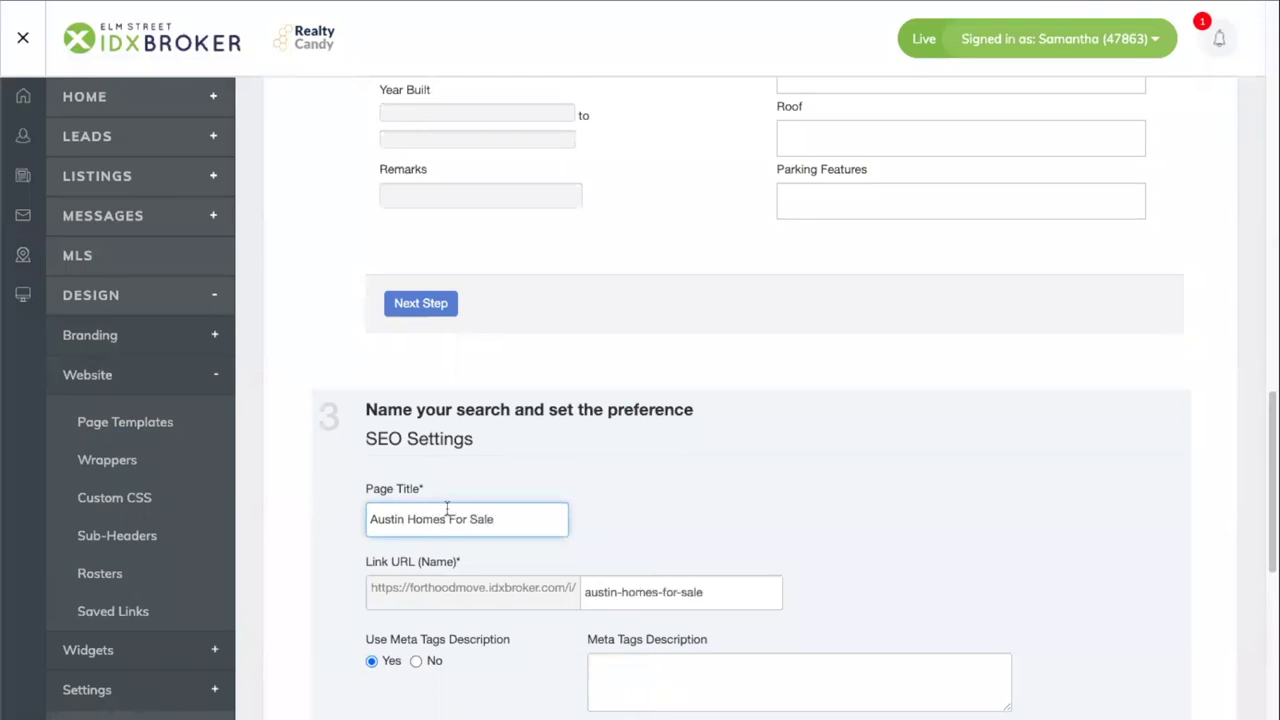
{"action": "scroll", "coordinate": [447, 509], "scroll_direction": "down", "scroll_amount": 5}
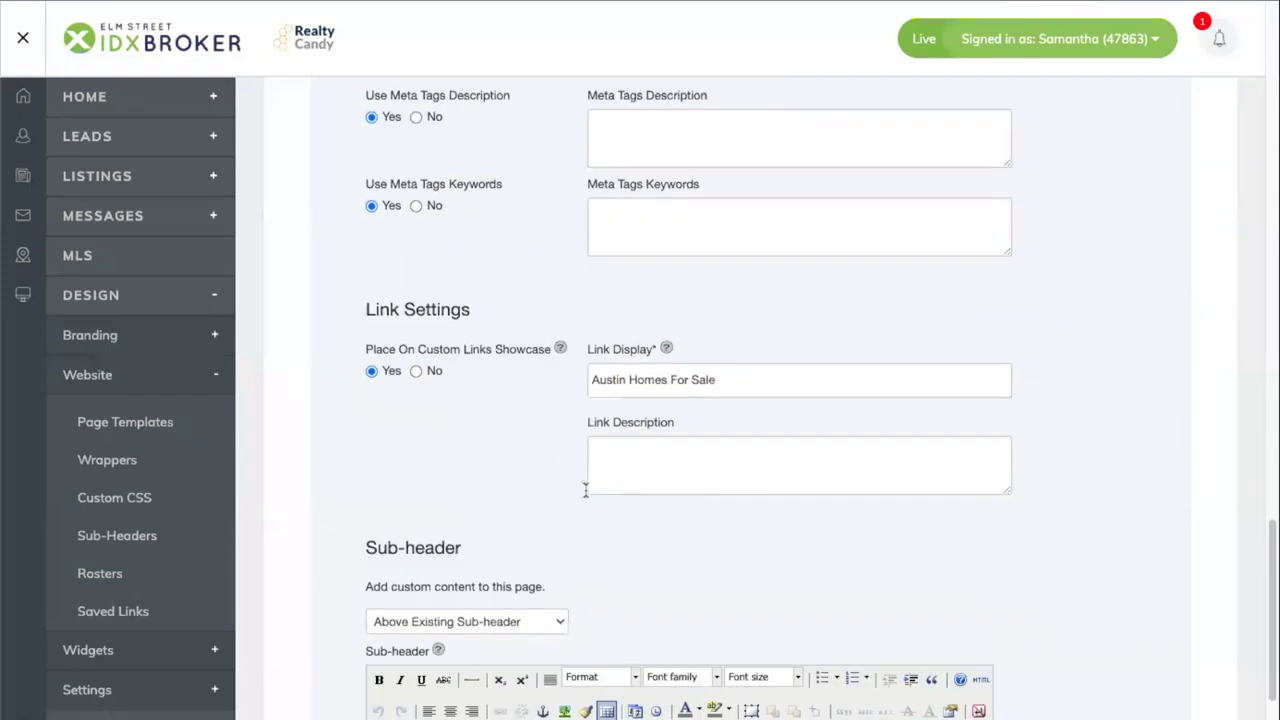
{"action": "scroll", "coordinate": [586, 509], "scroll_direction": "down", "scroll_amount": 3}
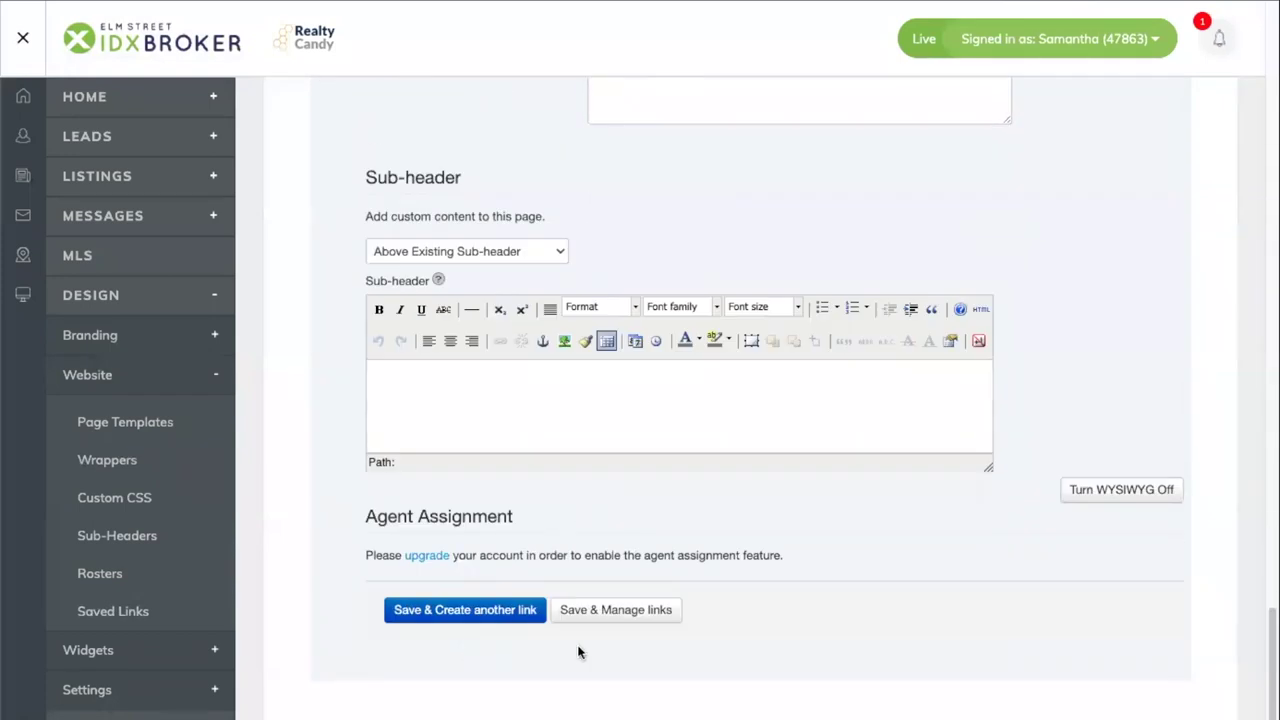
{"action": "left_click", "coordinate": [616, 609]}
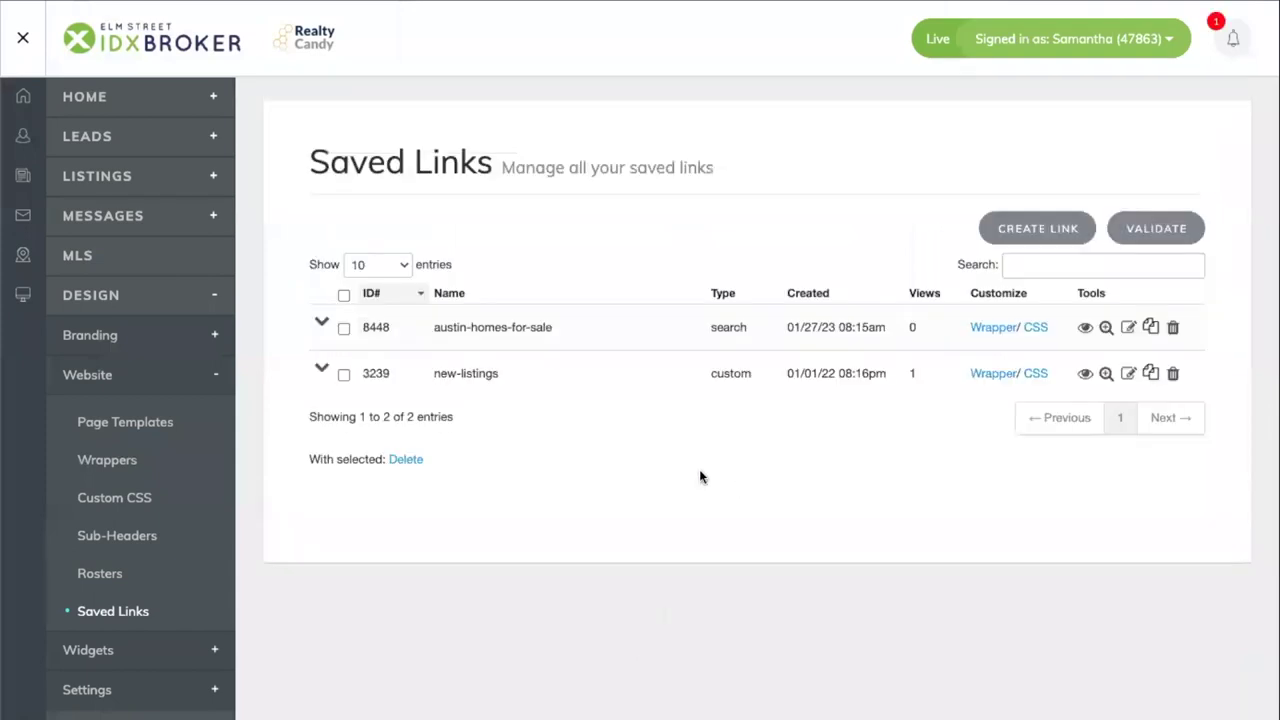
{"action": "left_click", "coordinate": [1088, 330]}
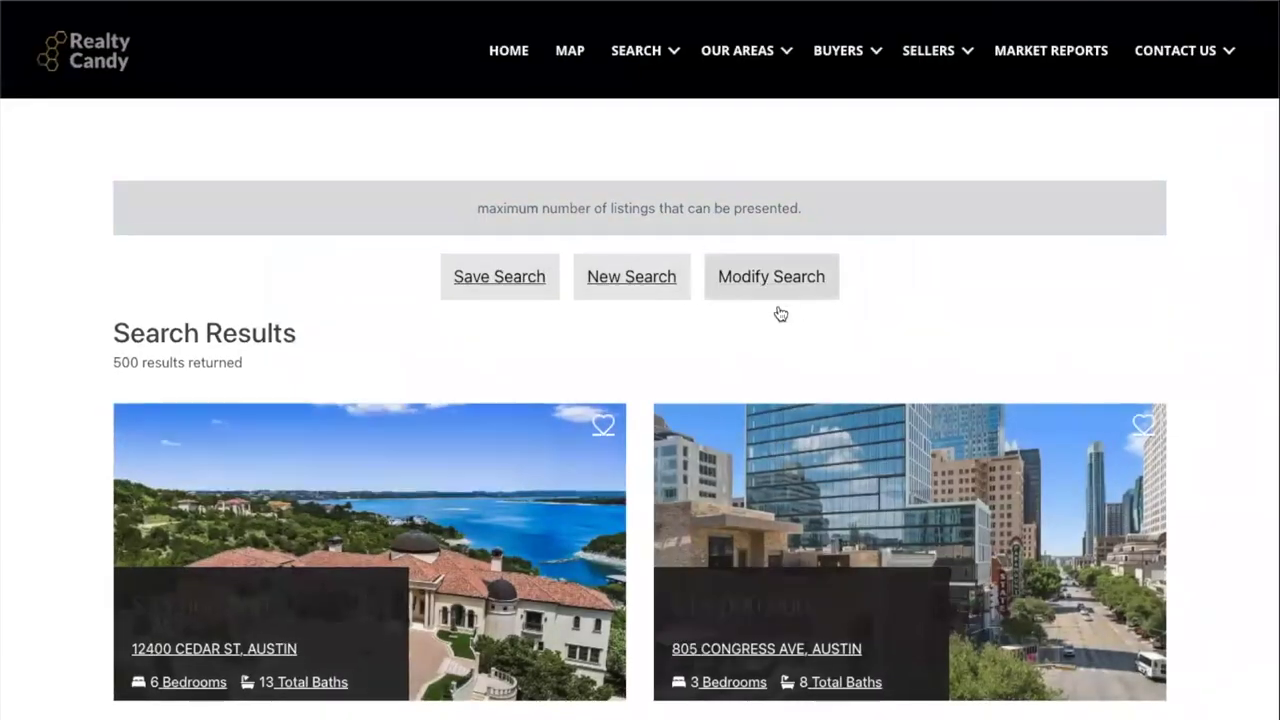
- Review the Austin results, then open the Luxury homepage in Beaver Builder
{"action": "scroll", "coordinate": [781, 314], "scroll_direction": "down", "scroll_amount": 7}
{"action": "scroll", "coordinate": [781, 314], "scroll_direction": "up", "scroll_amount": 7}
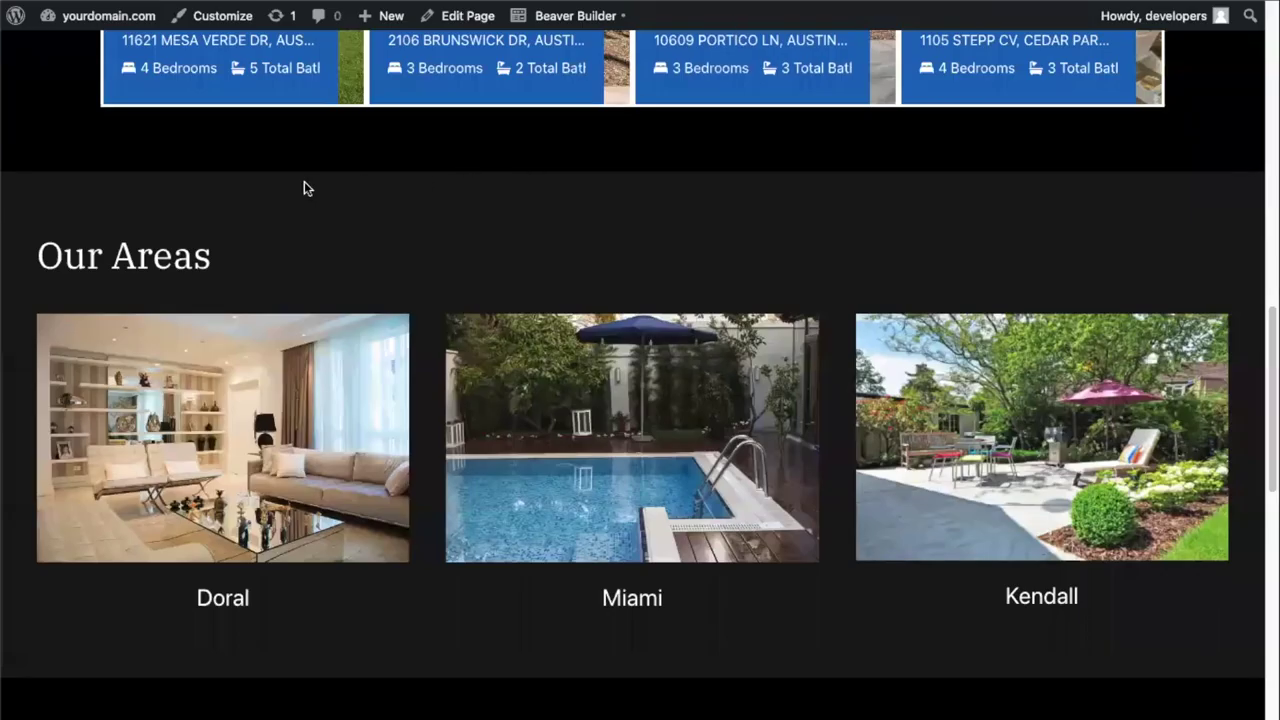
{"action": "mouse_move", "coordinate": [568, 20]}
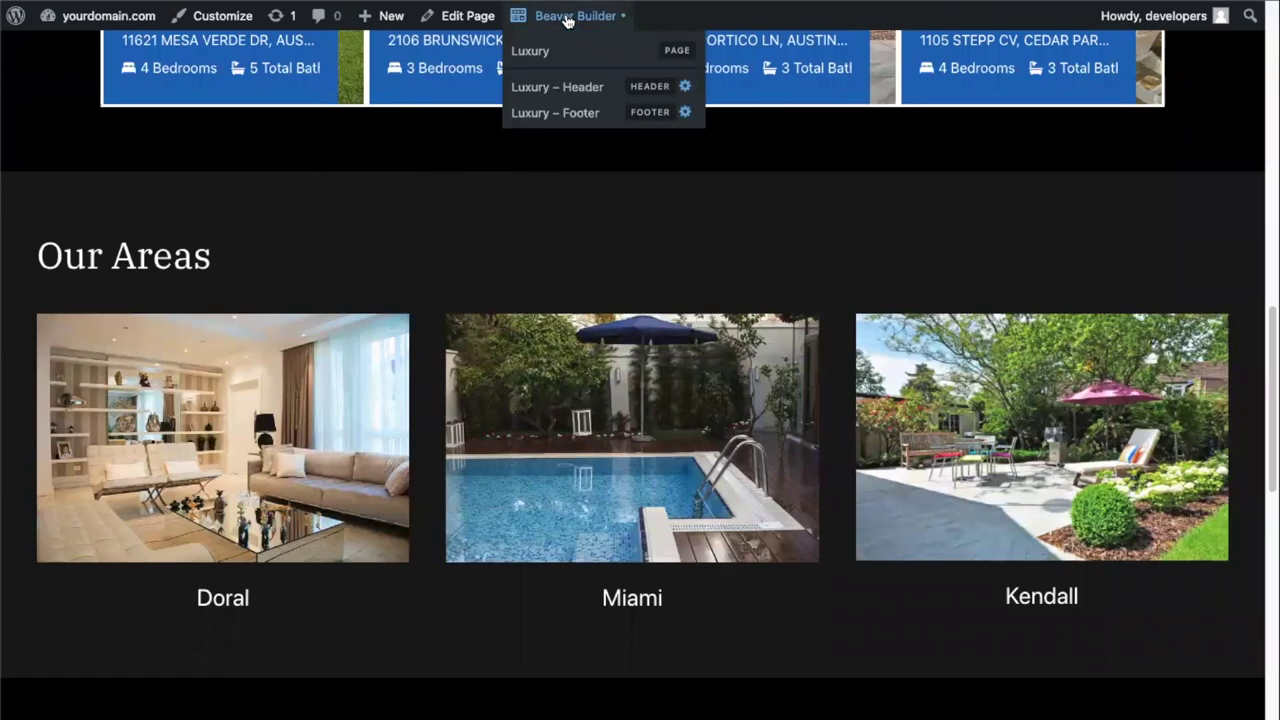
{"action": "left_click", "coordinate": [568, 20]}
{"action": "scroll", "coordinate": [308, 540], "scroll_direction": "down", "scroll_amount": 3}
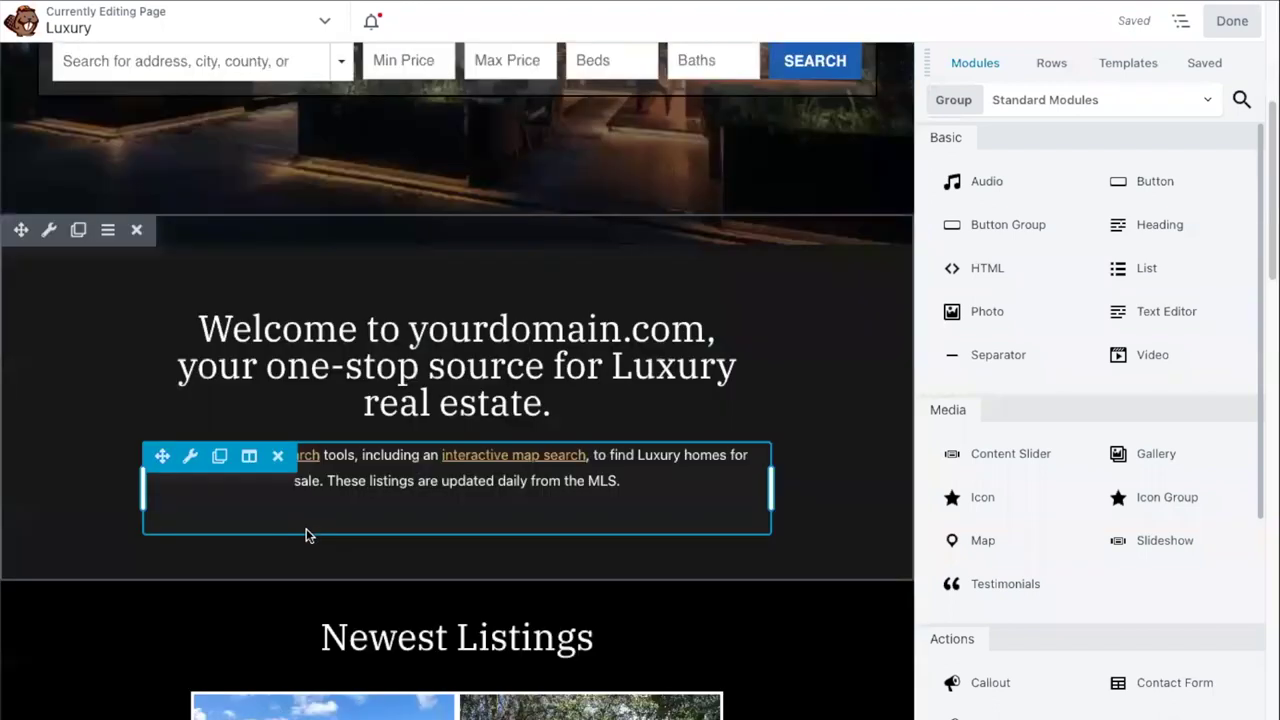
- Replace the Doral photo's Link URL with the copied austin-homes-for-sale address
{"action": "scroll", "coordinate": [308, 535], "scroll_direction": "down", "scroll_amount": 7}
{"action": "scroll", "coordinate": [180, 346], "scroll_direction": "down", "scroll_amount": 2}
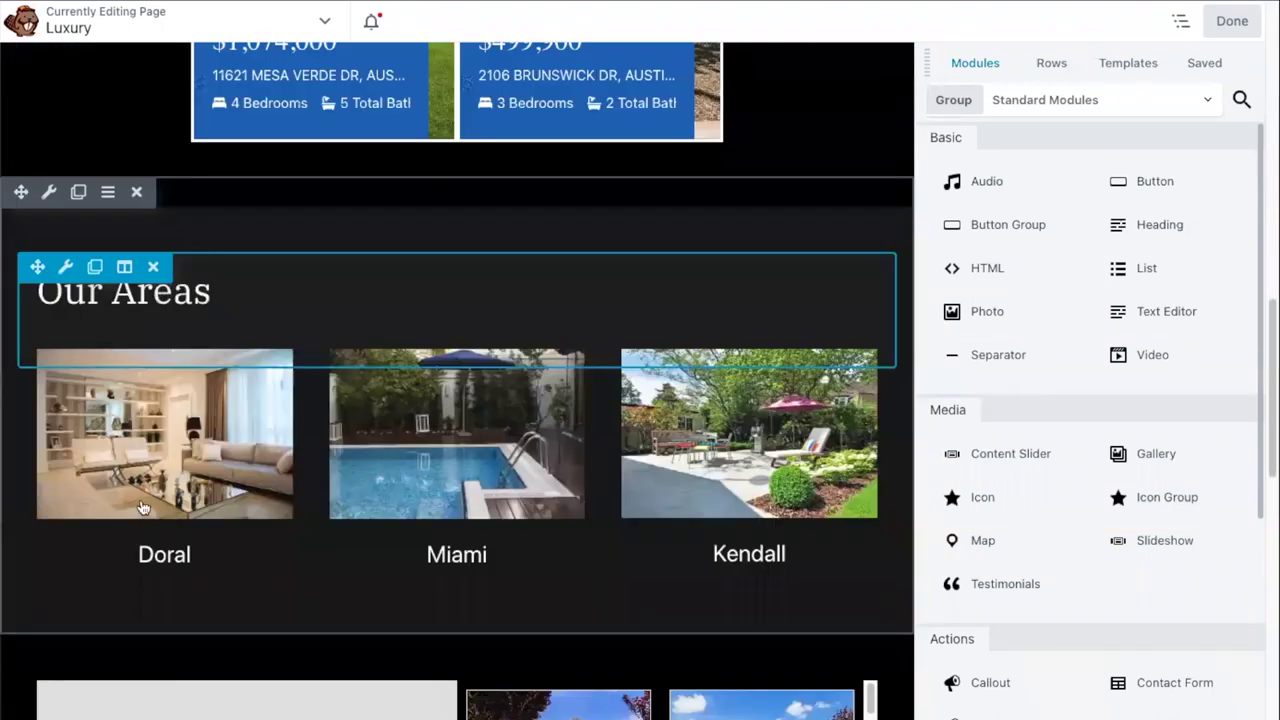
{"action": "left_click", "coordinate": [157, 465]}
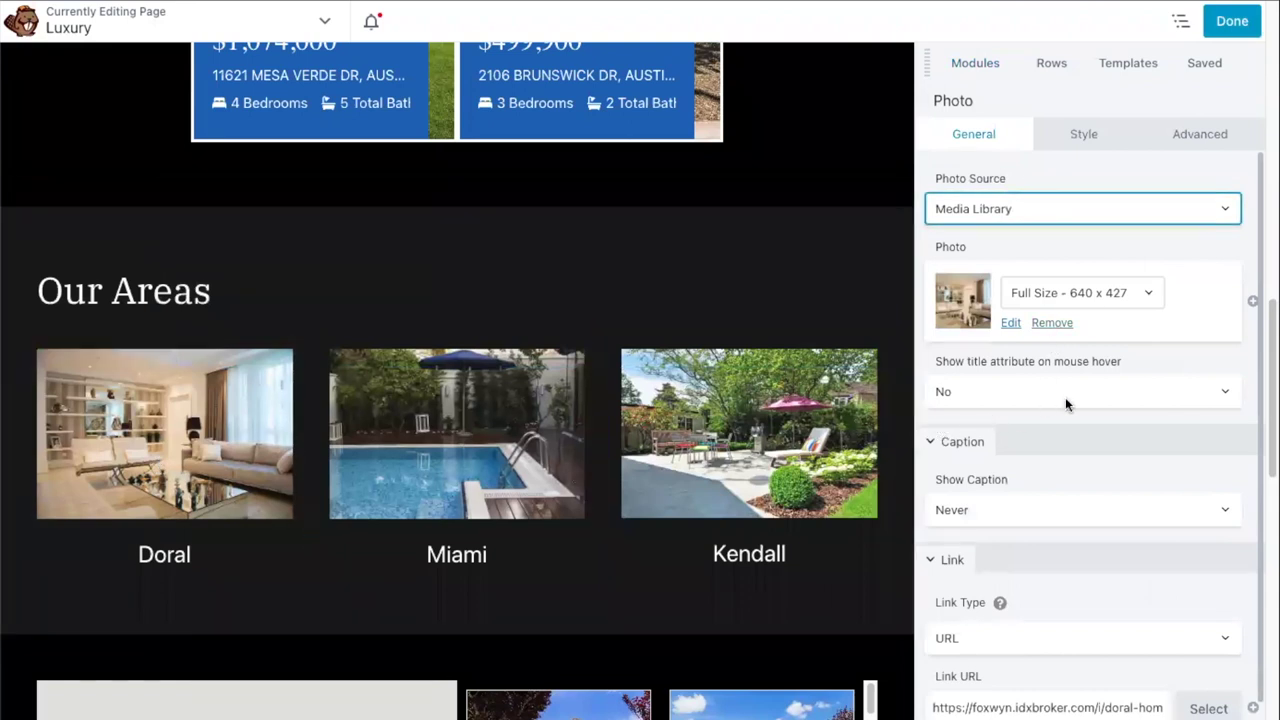
{"action": "scroll", "coordinate": [1070, 560], "scroll_direction": "down", "scroll_amount": 1}
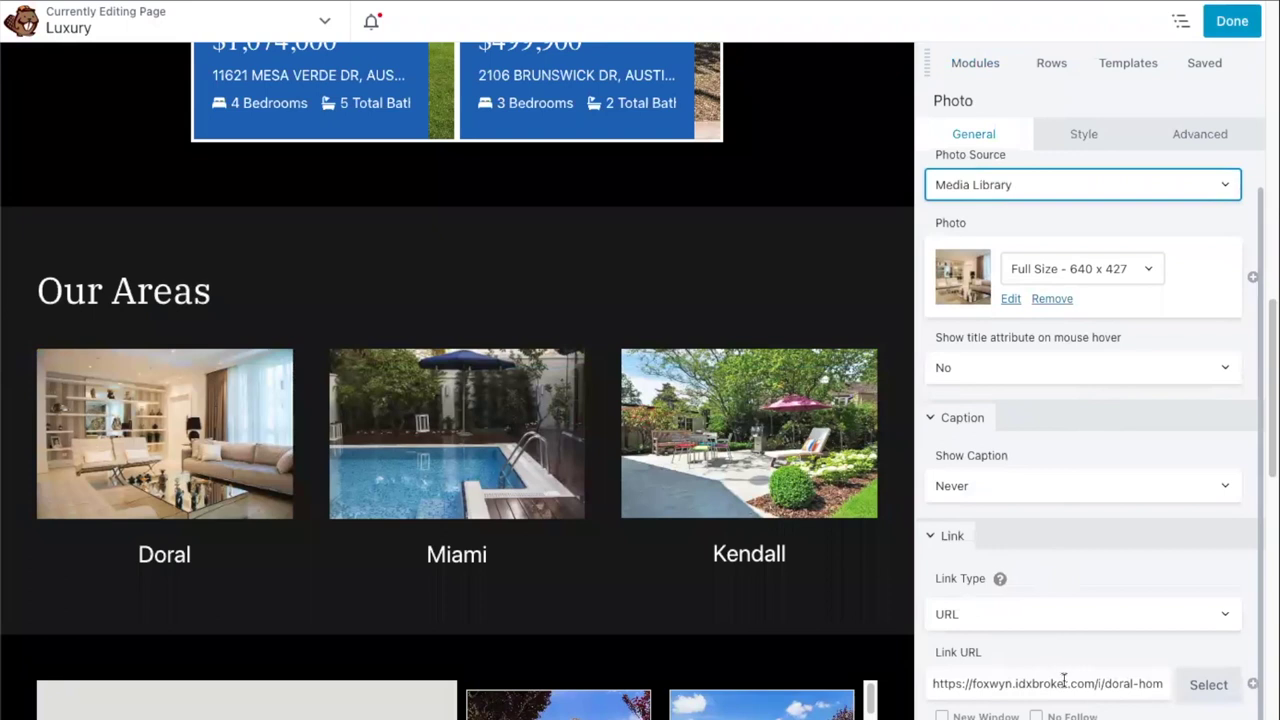
{"action": "left_click", "coordinate": [1062, 683]}
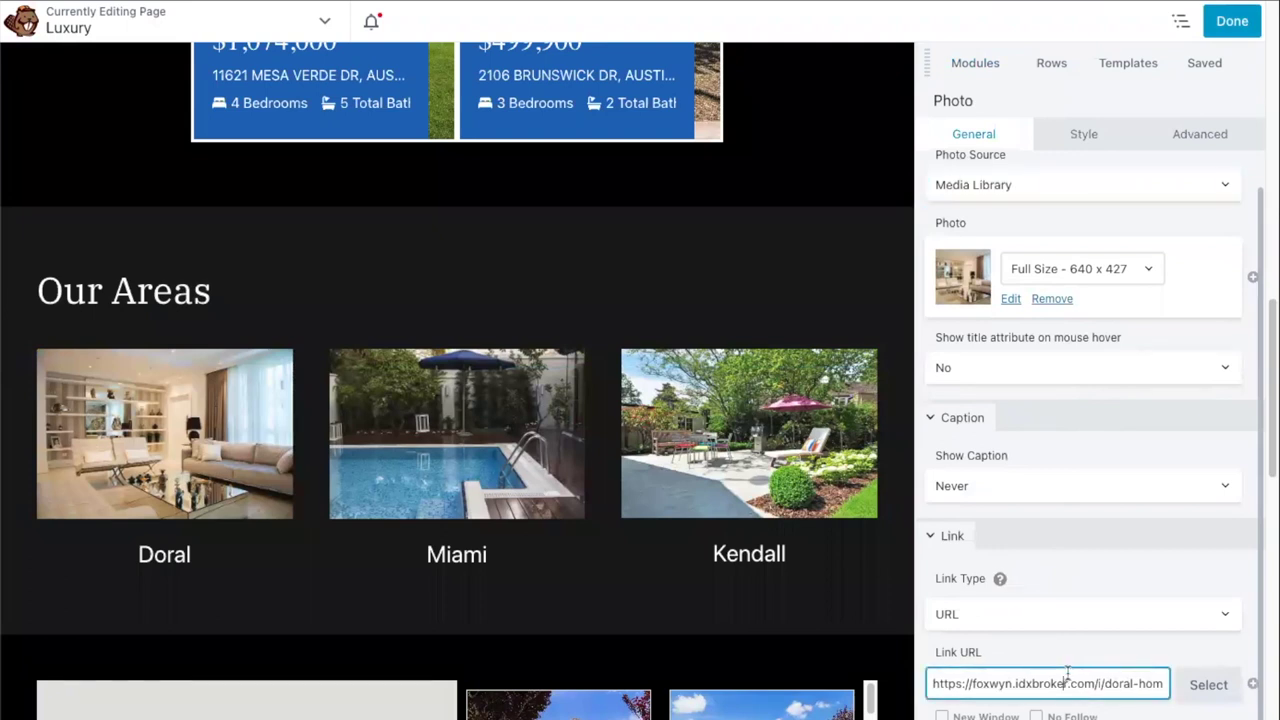
{"action": "key", "text": "ctrl+a"}
{"action": "key", "text": "BackSpace"}
{"action": "key", "text": "ctrl+v"}
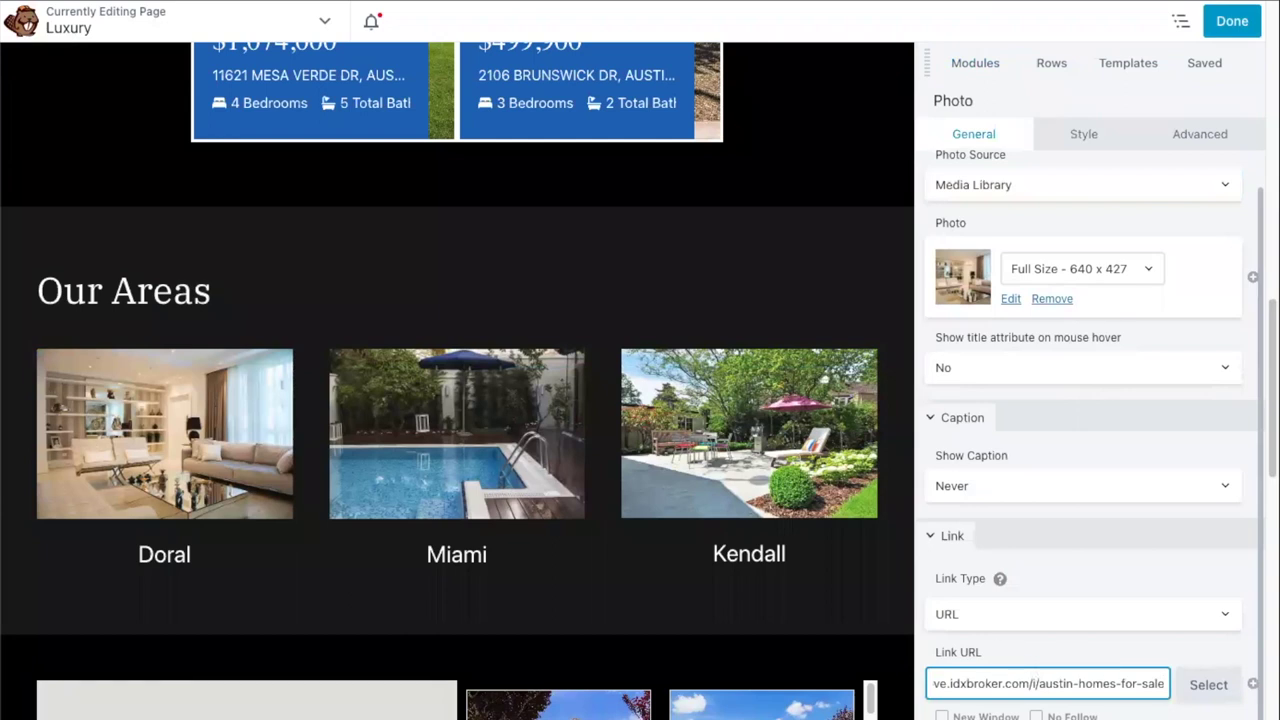
{"action": "key", "text": "Return"}
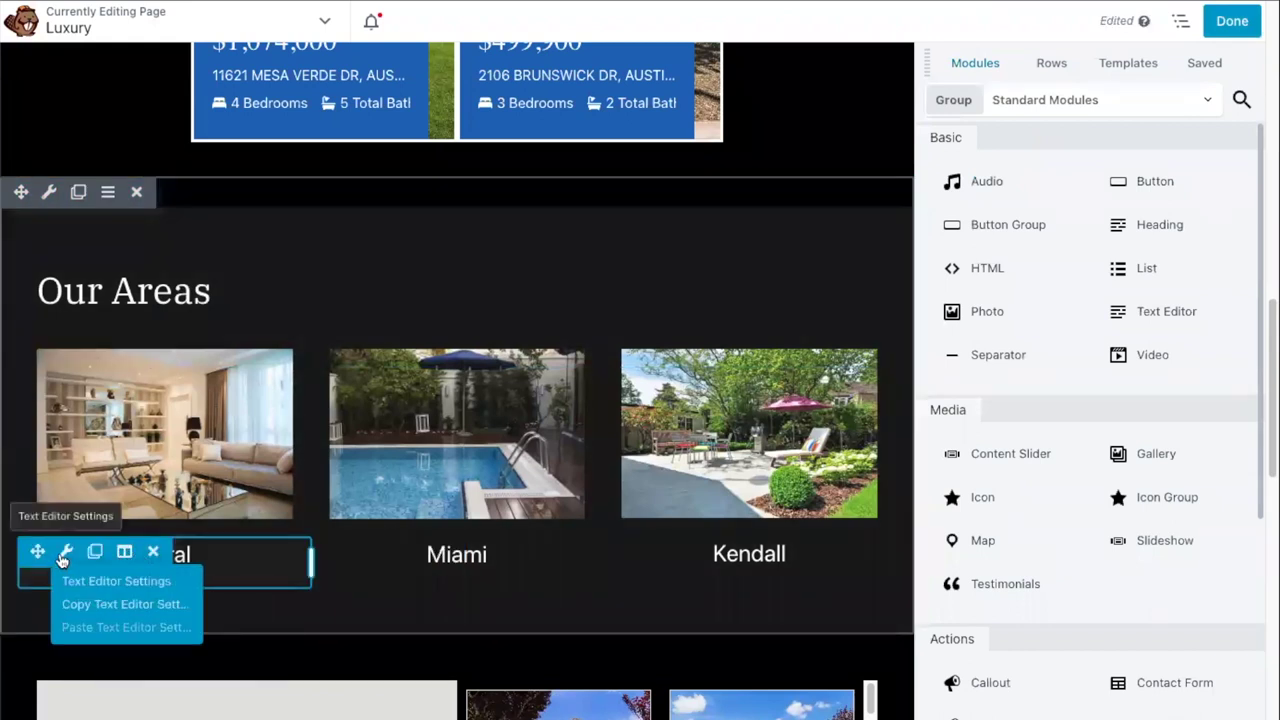
{"action": "left_click", "coordinate": [64, 556]}
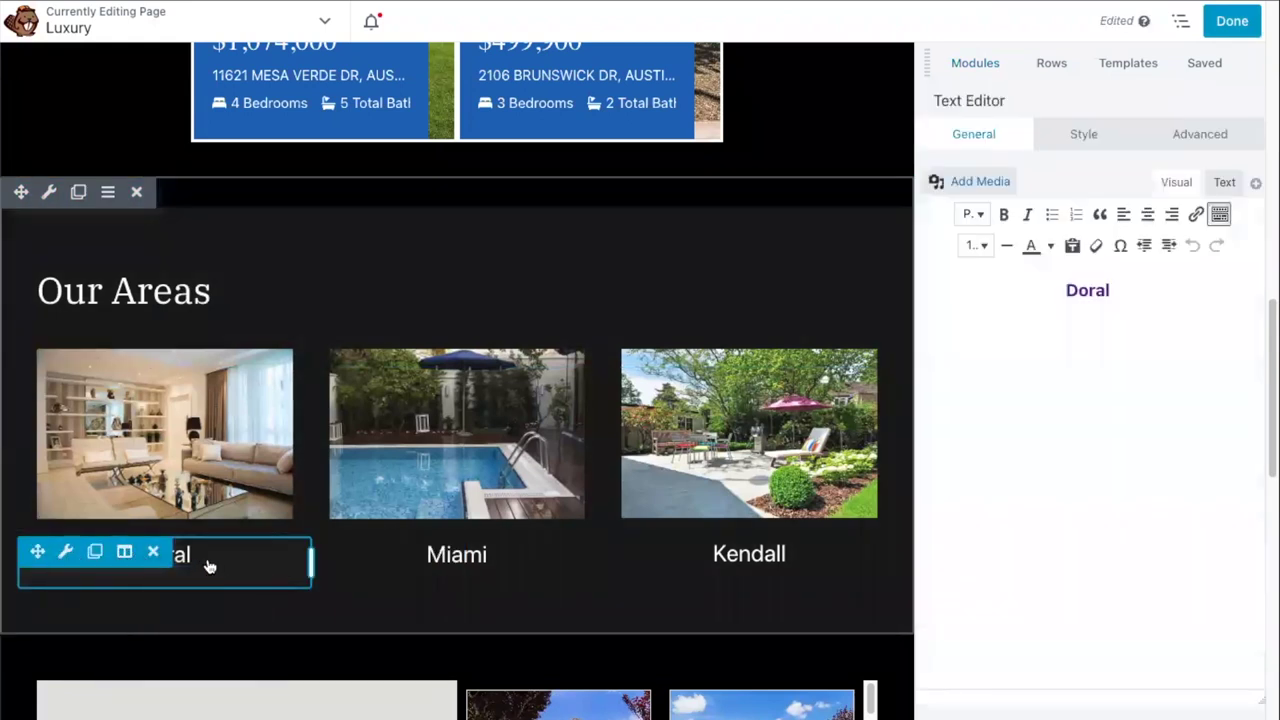
- Retitle the Doral caption to Austin, link it to the Austin search URL, and publish
{"action": "double_click", "coordinate": [1103, 292]}
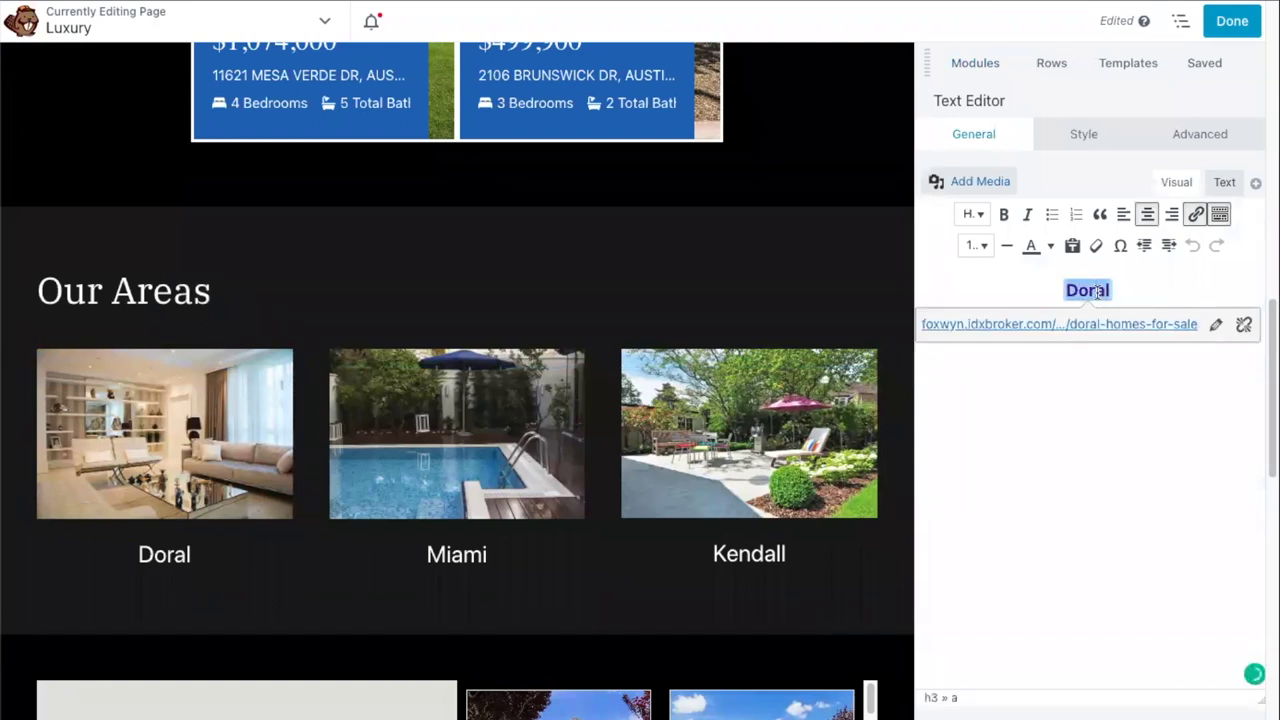
{"action": "type", "text": "Austin"}
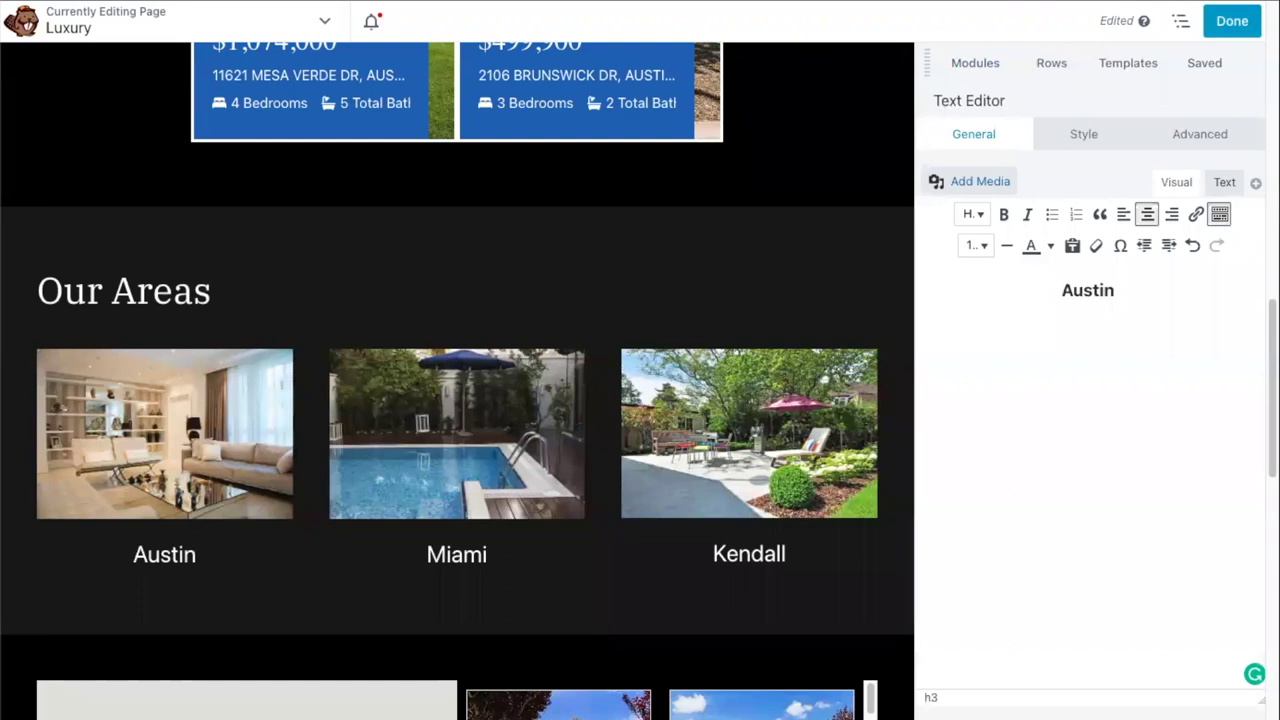
{"action": "double_click", "coordinate": [1088, 290]}
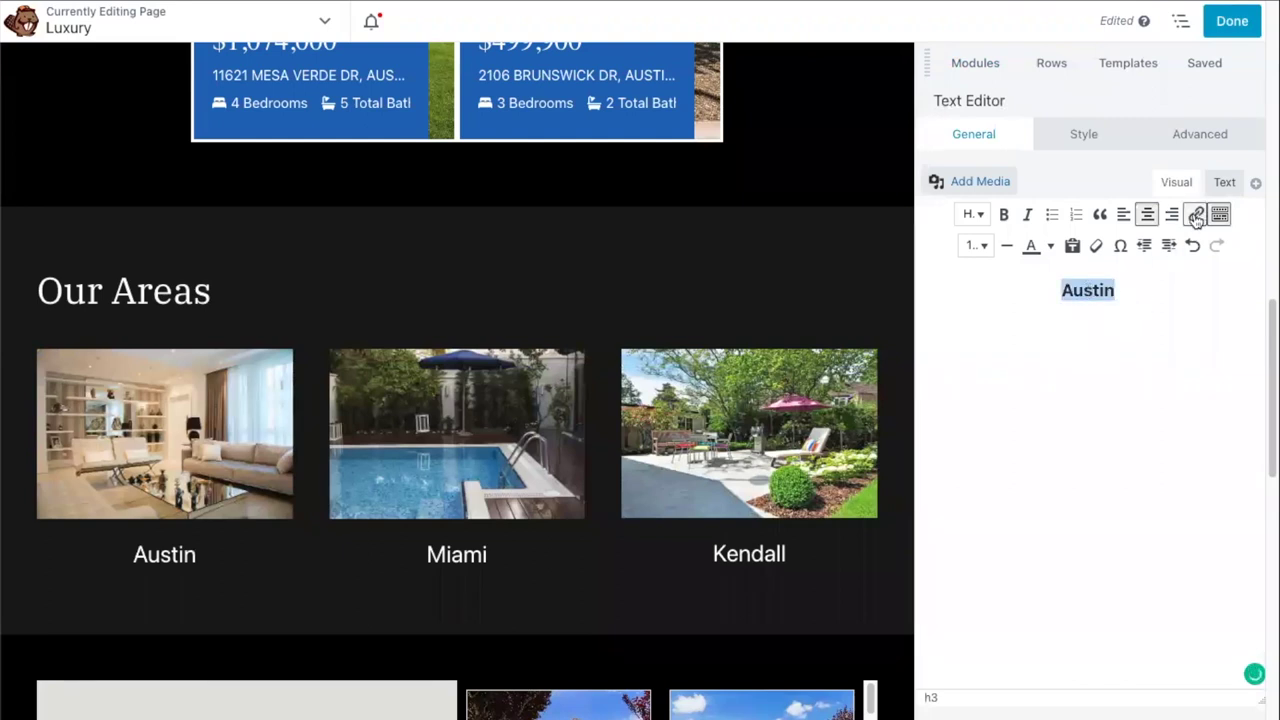
{"action": "left_click", "coordinate": [1196, 216]}
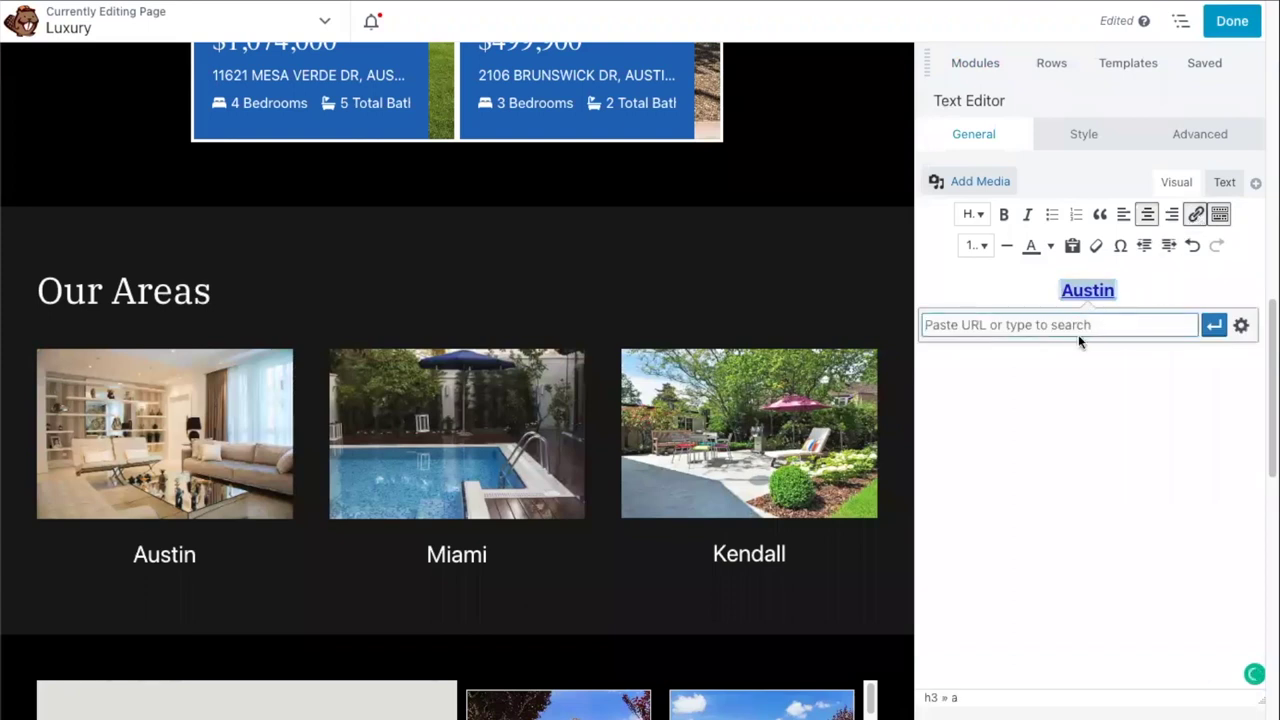
{"action": "key", "text": "ctrl+v"}
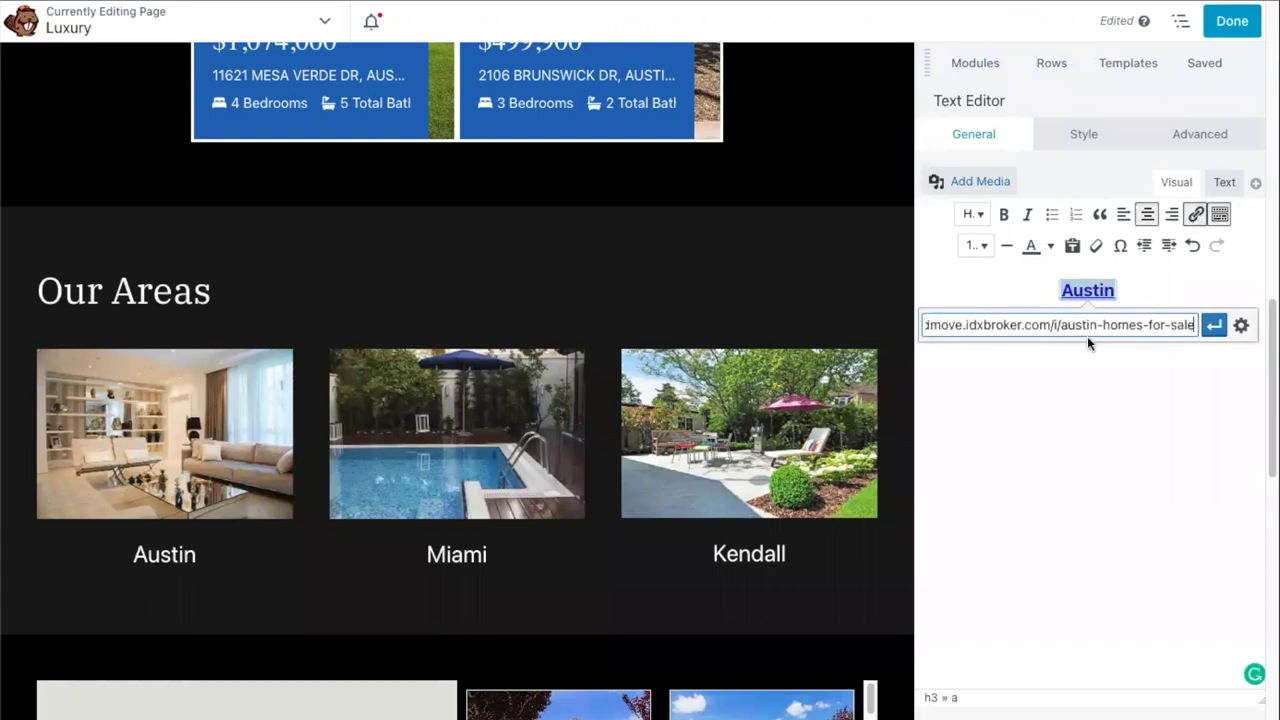
{"action": "left_click", "coordinate": [1213, 328]}
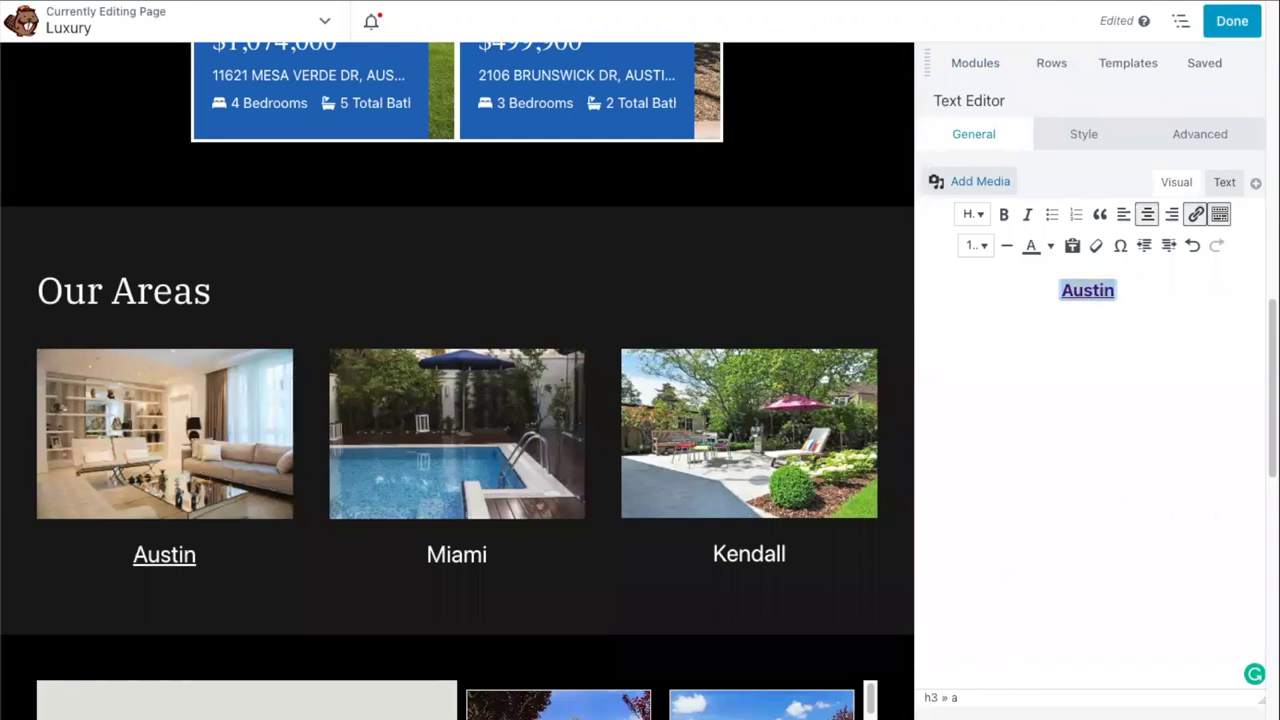
{"action": "left_click", "coordinate": [1231, 21]}
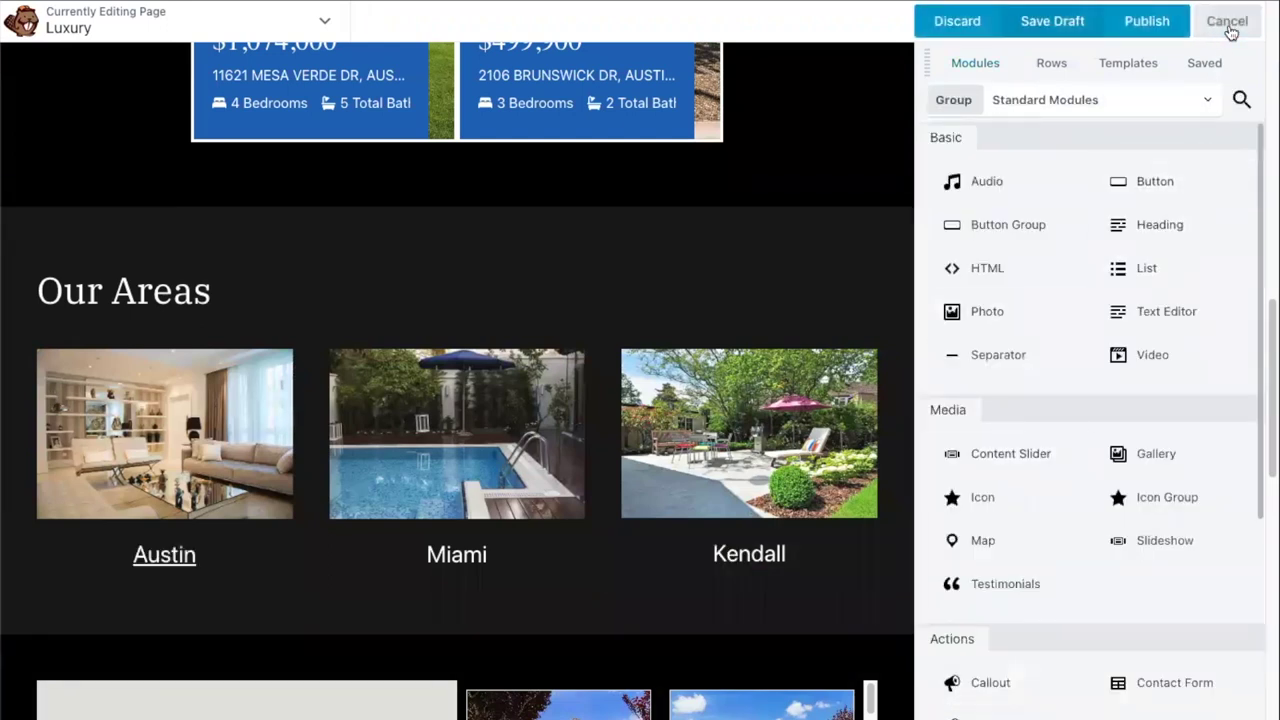
{"action": "left_click", "coordinate": [1152, 21]}
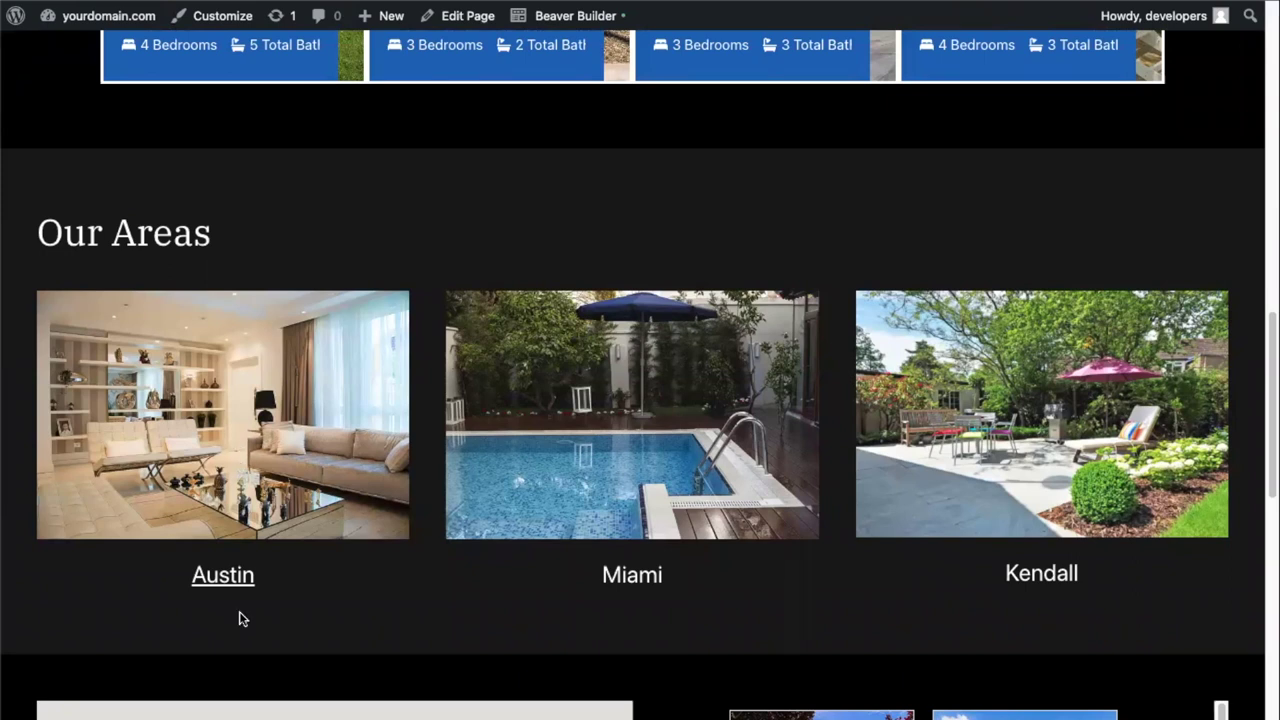
- Open the first carousel listing, dismiss the sign-up popup, and select its street address
{"action": "left_click", "coordinate": [223, 576]}
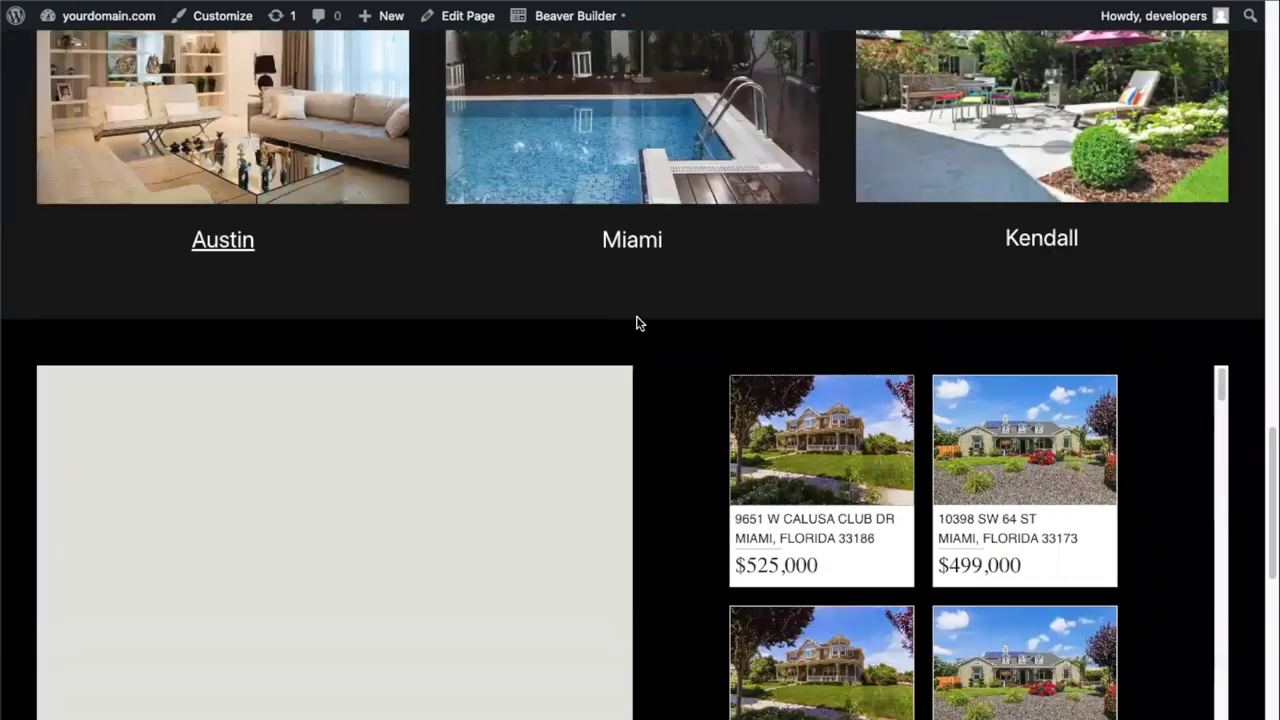
{"action": "scroll", "coordinate": [640, 323], "scroll_direction": "up", "scroll_amount": 8}
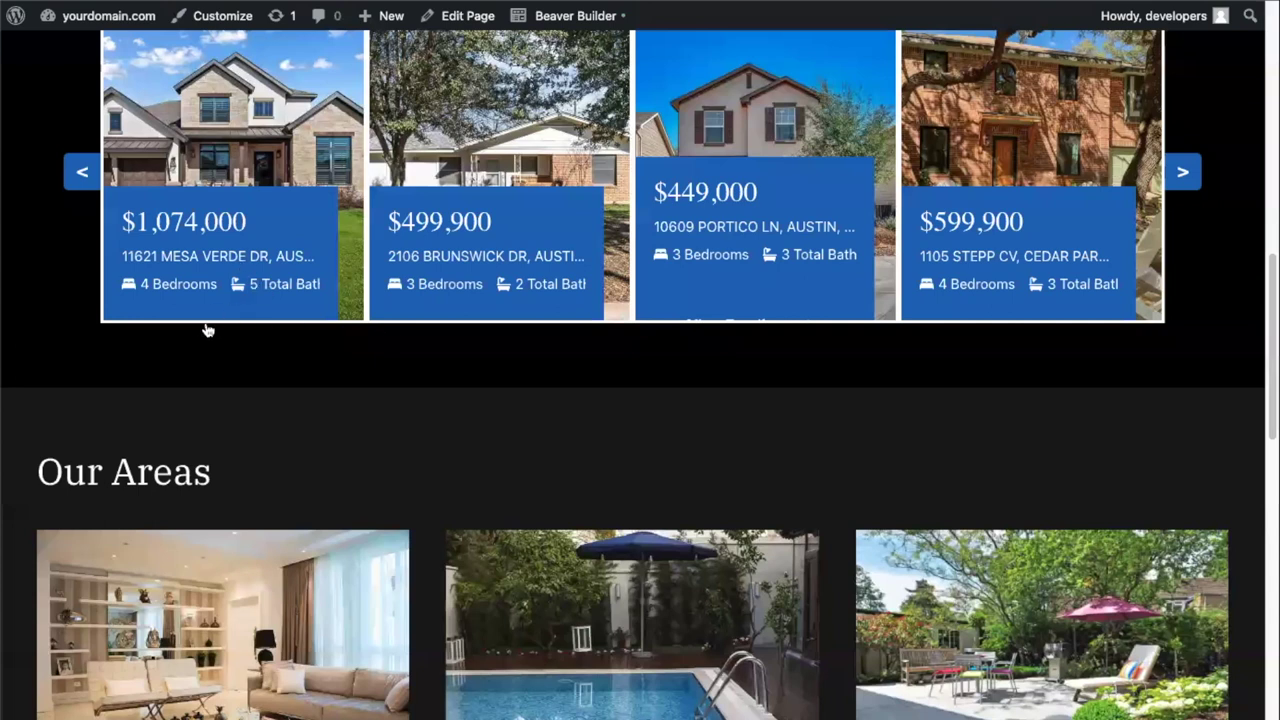
{"action": "scroll", "coordinate": [205, 333], "scroll_direction": "up", "scroll_amount": 2}
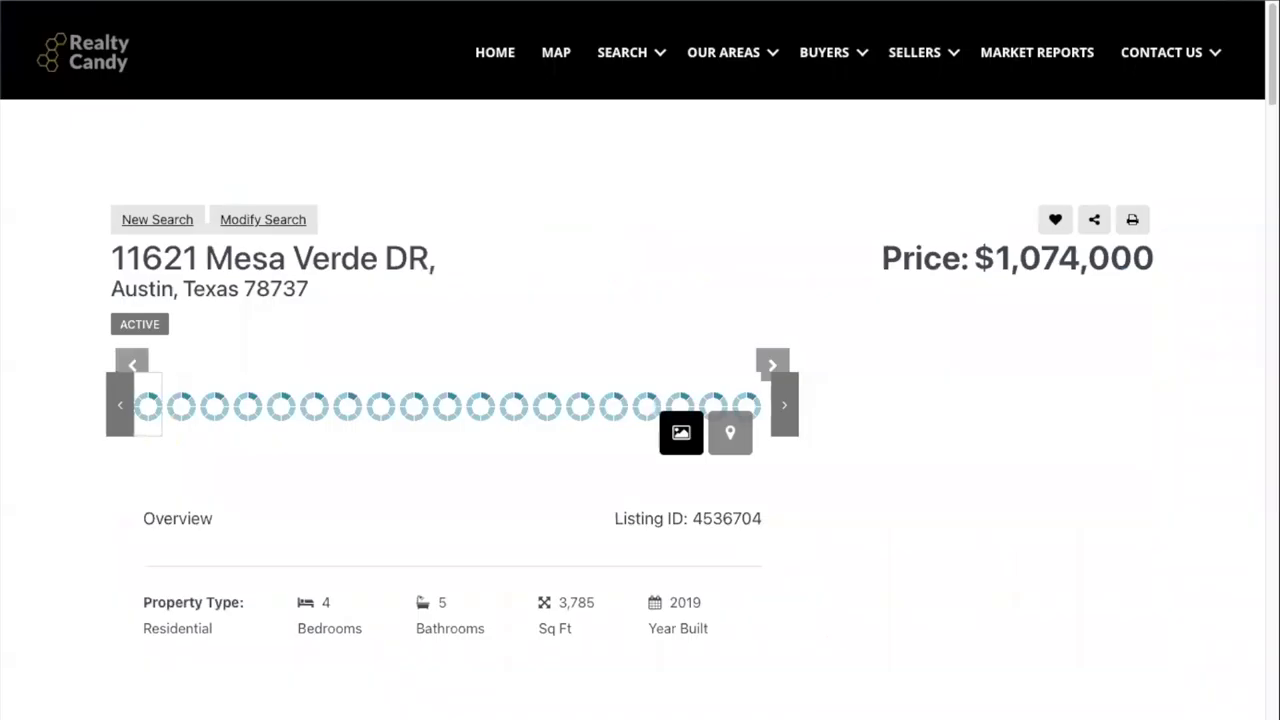
{"action": "key", "text": "Escape"}
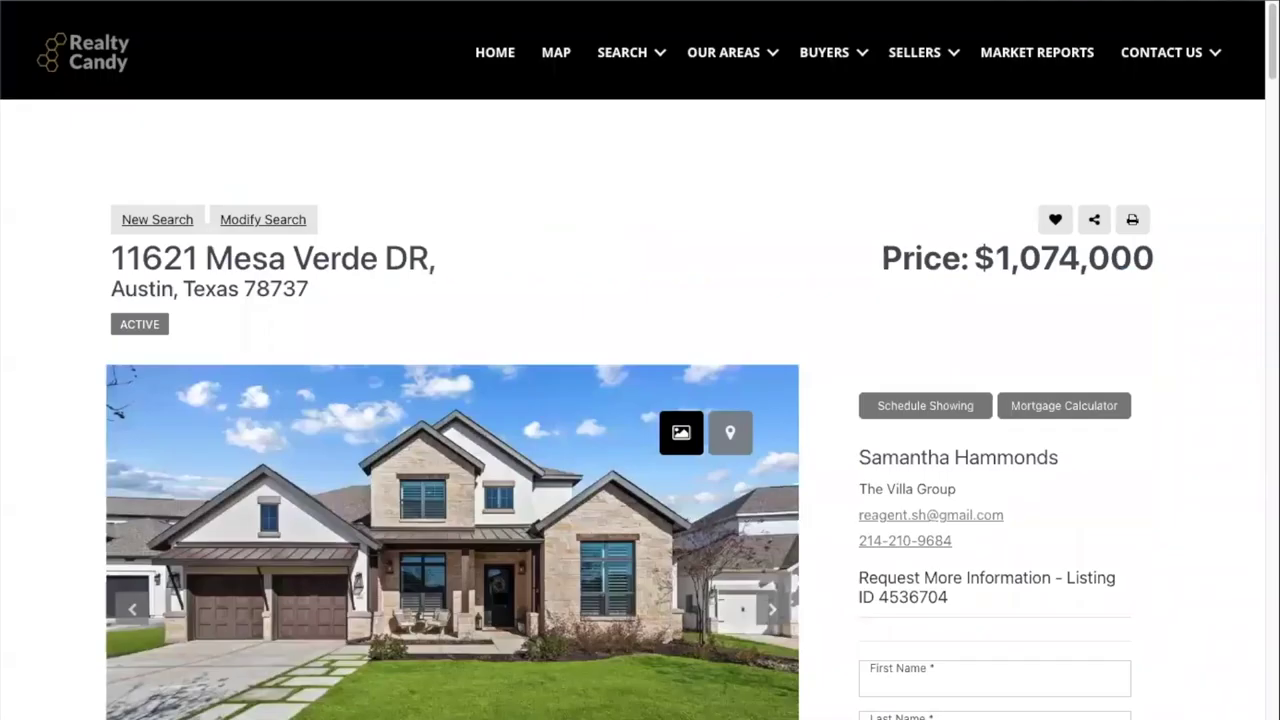
{"action": "left_click_drag", "start_coordinate": [112, 258], "coordinate": [177, 290]}
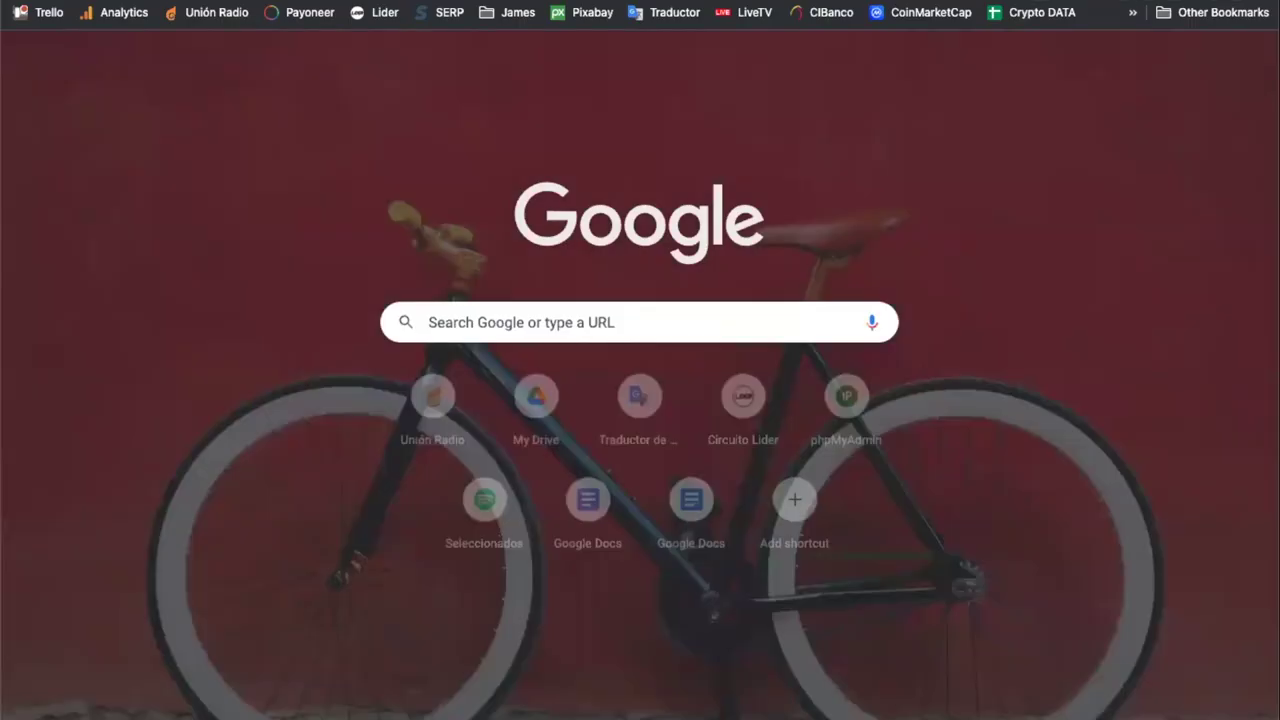
- Search Google Maps for the pasted listing address and copy its coordinates 30.18321, -97.99476
{"action": "key", "text": "ctrl+l"}
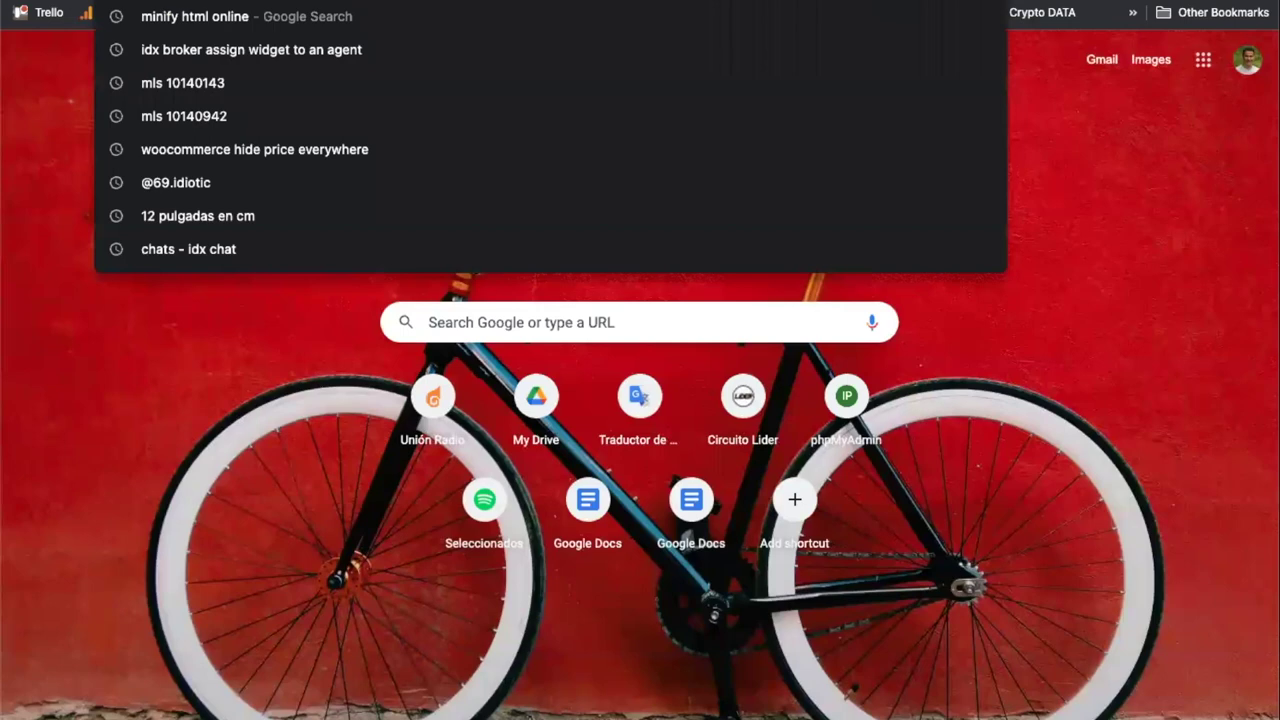
{"action": "type", "text": "goo"}
{"action": "key", "text": "Return"}
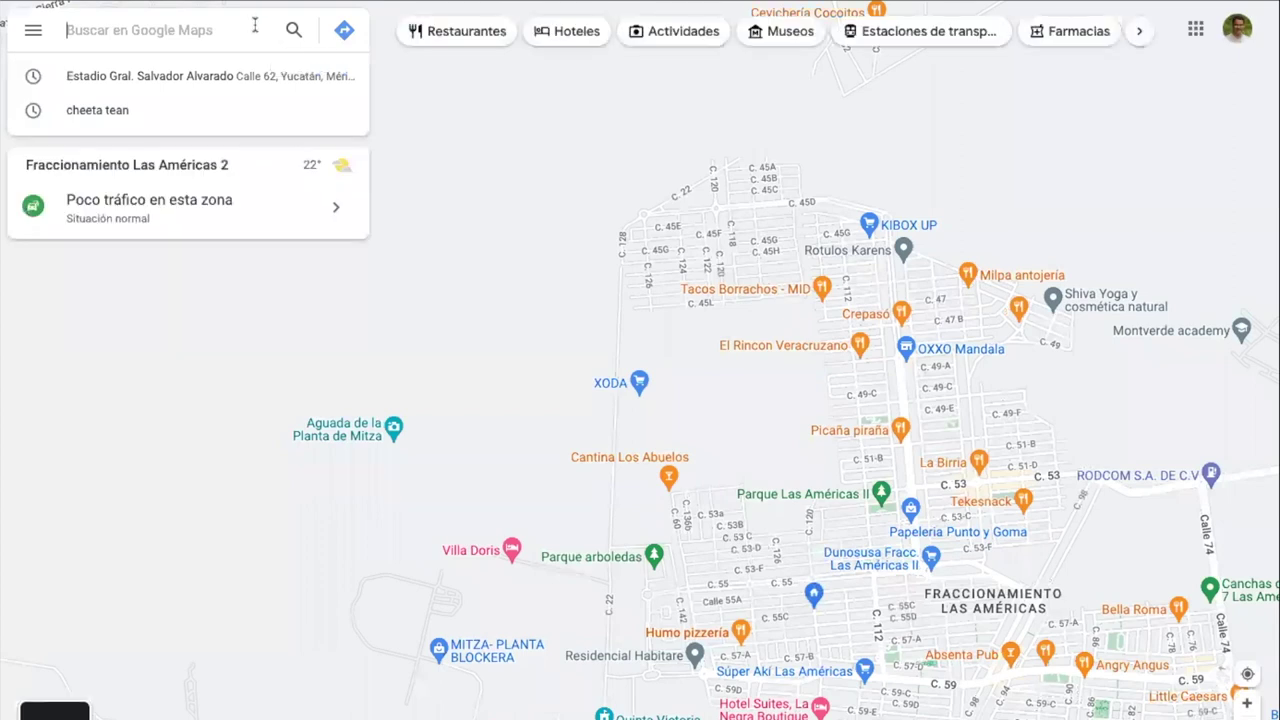
{"action": "key", "text": "ctrl+v"}
{"action": "key", "text": "Return"}
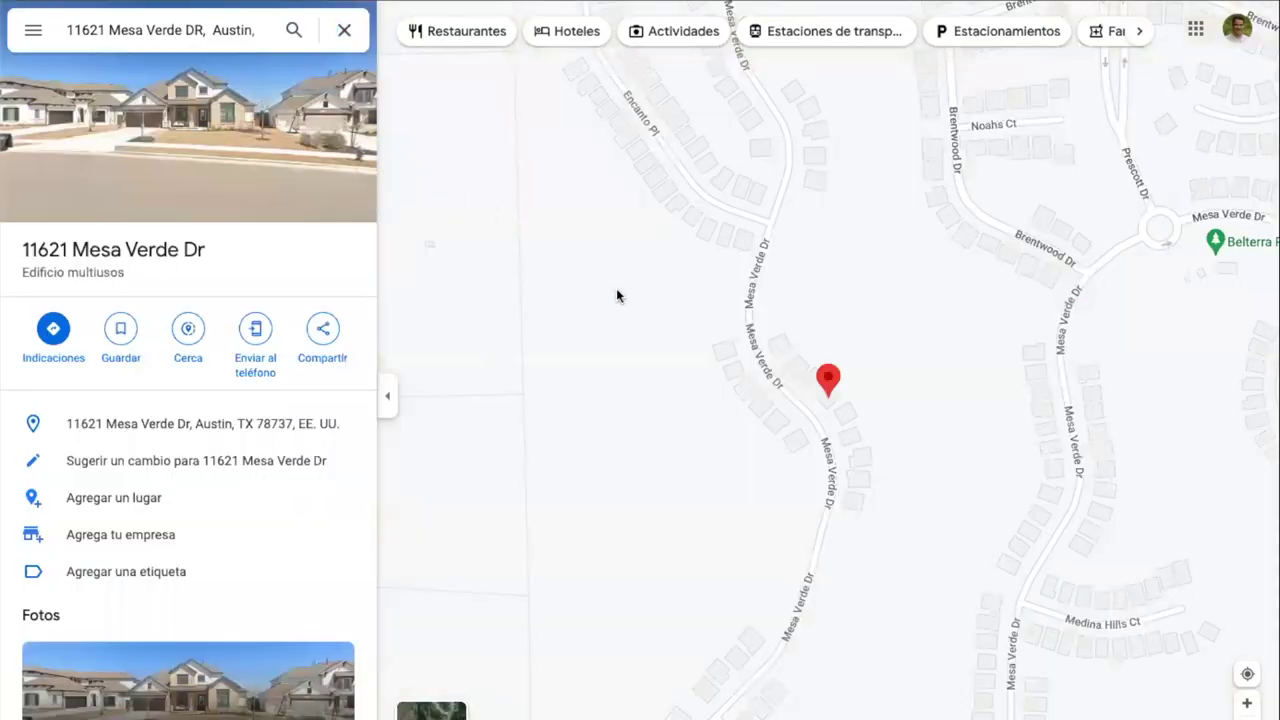
{"action": "right_click", "coordinate": [828, 380]}
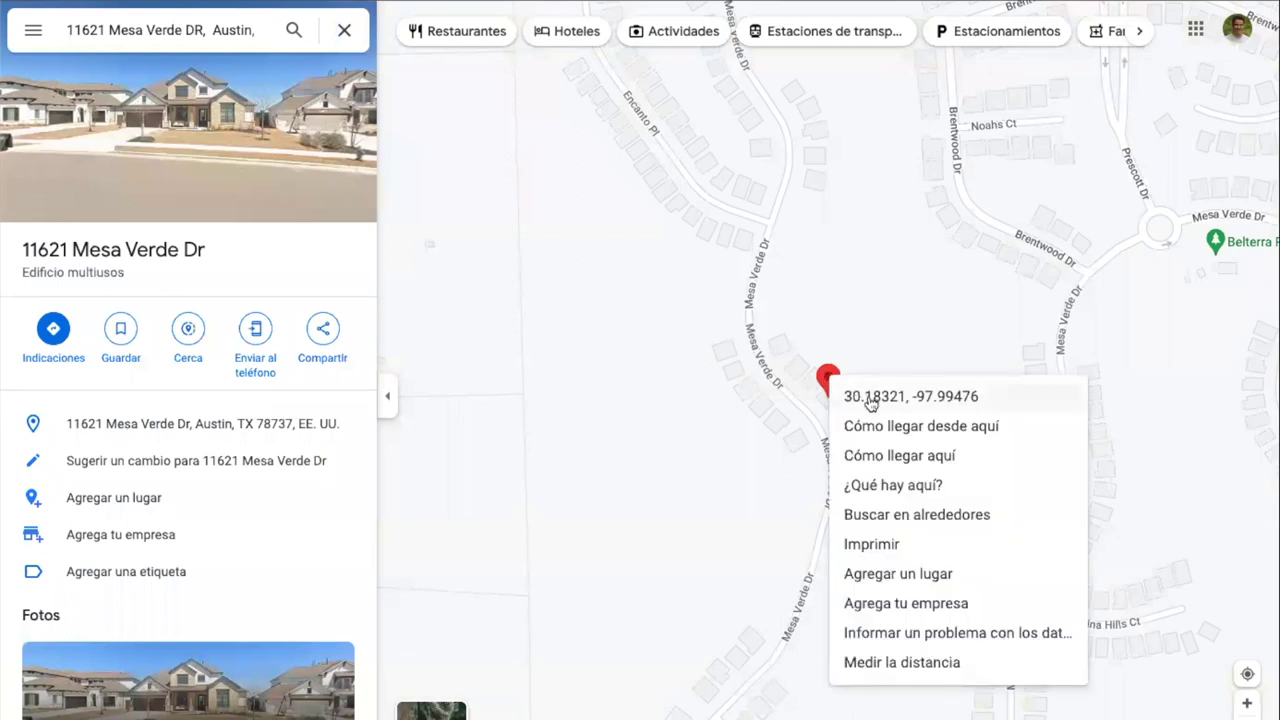
{"action": "left_click", "coordinate": [870, 397]}
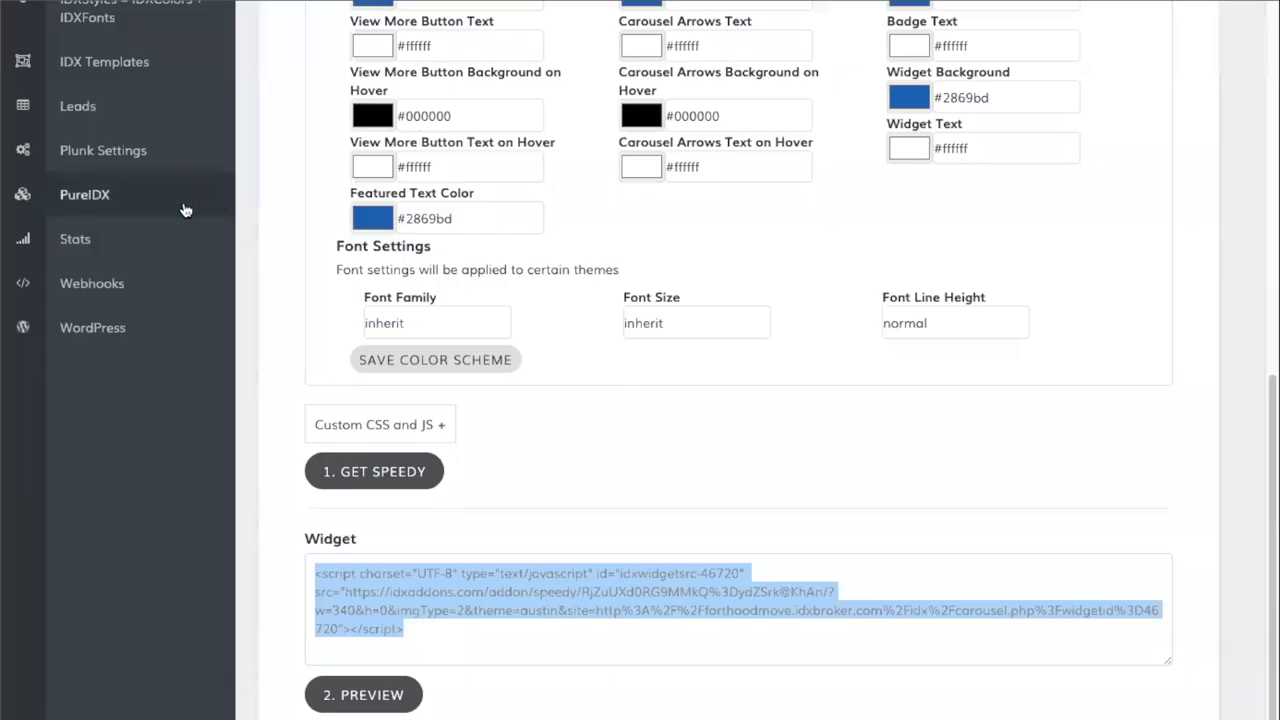
- Open the Google Map Widget from the Maps apps
{"action": "scroll", "coordinate": [150, 210], "scroll_direction": "up", "scroll_amount": 7}
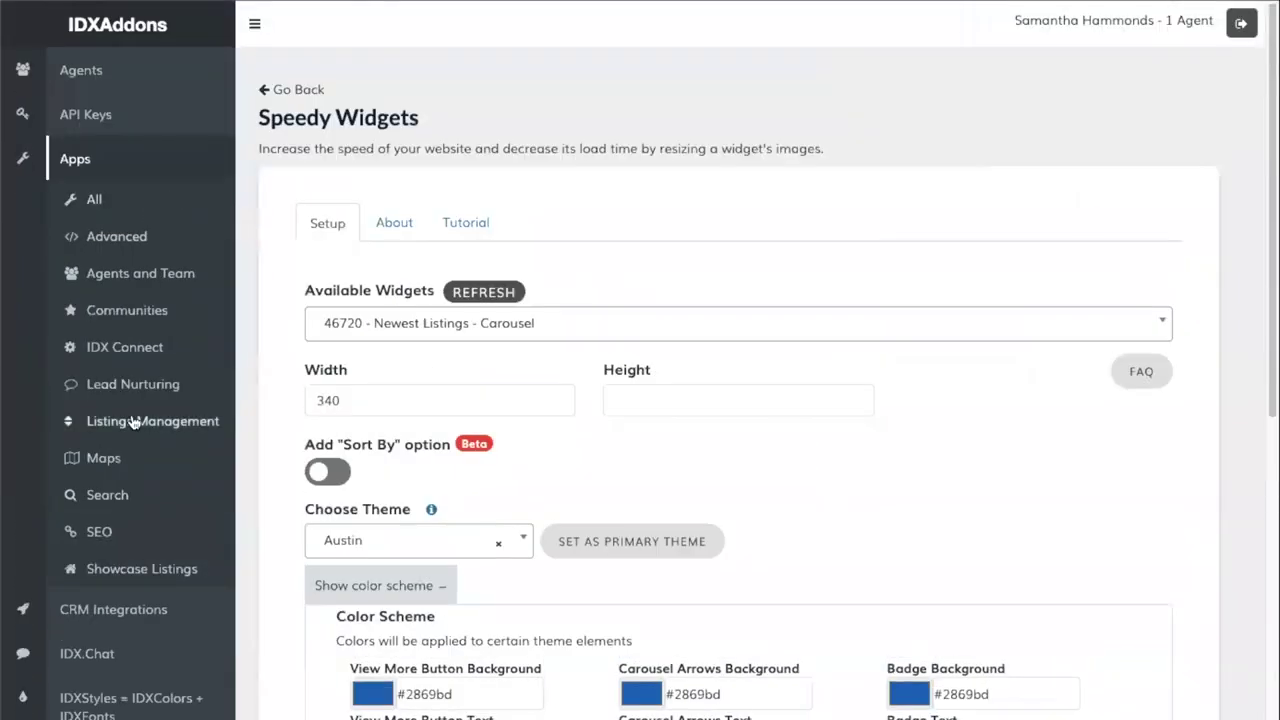
{"action": "left_click", "coordinate": [103, 462]}
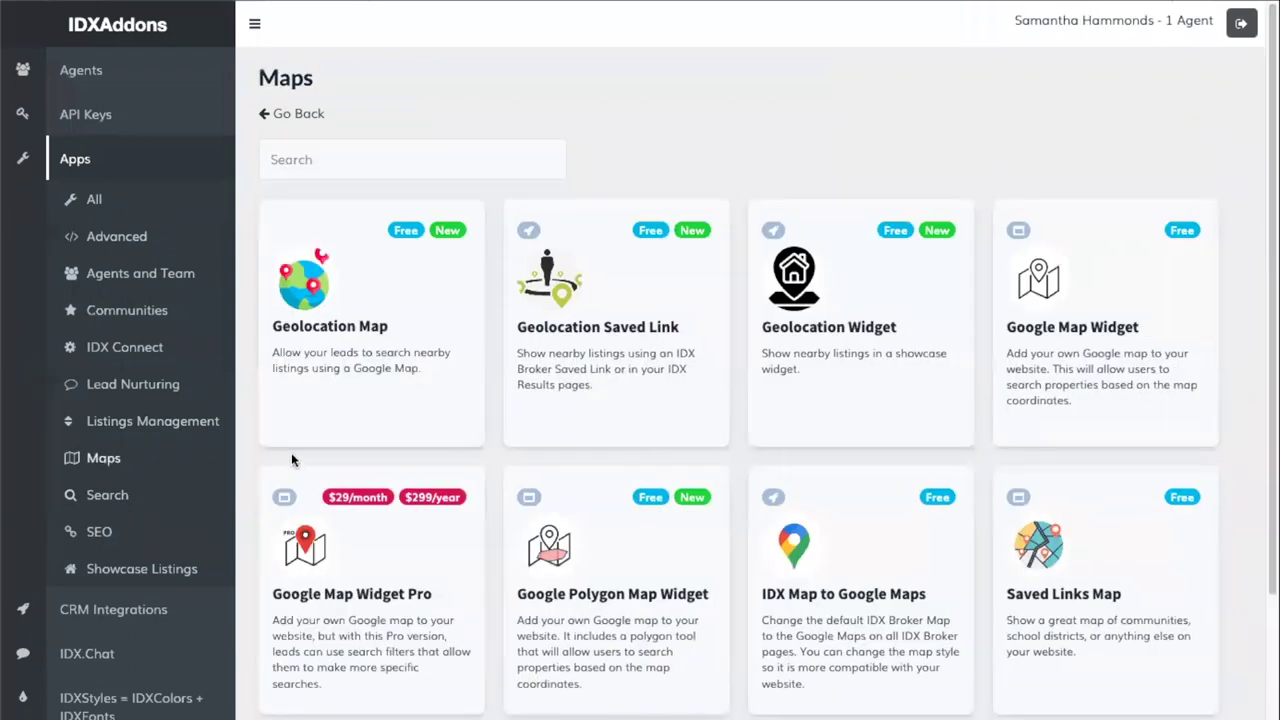
{"action": "left_click", "coordinate": [1083, 333]}
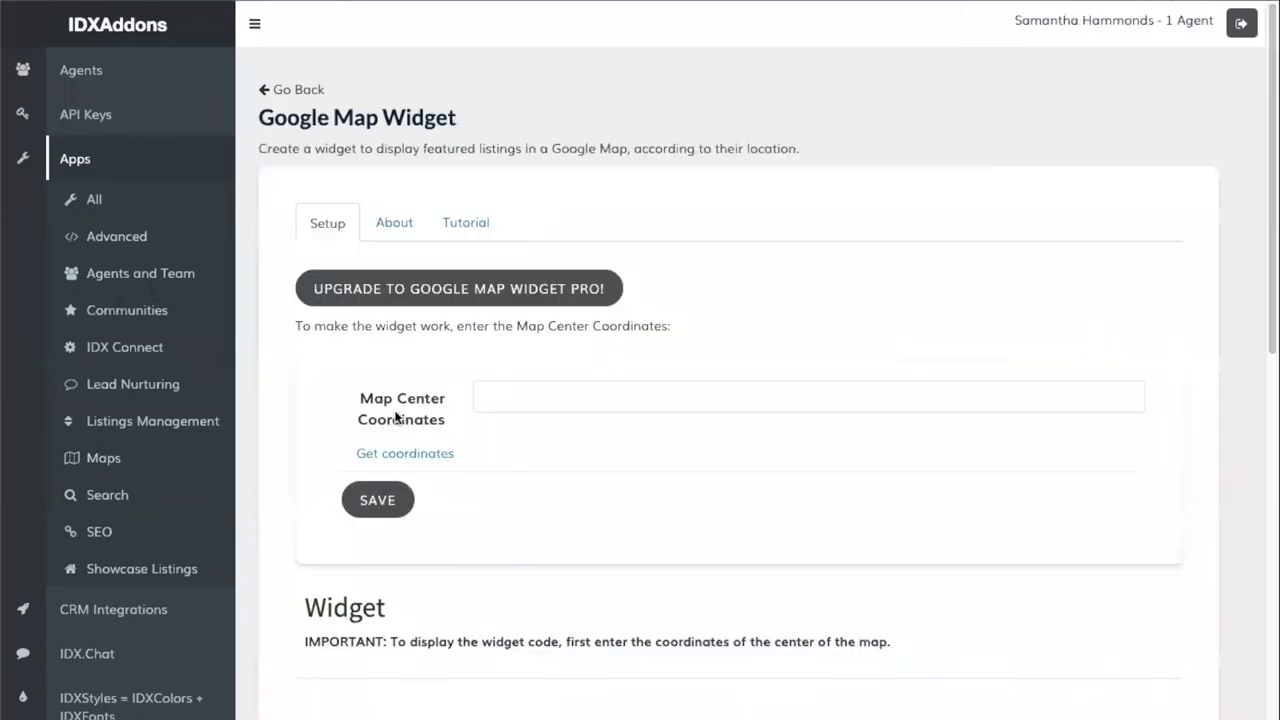
- Set map centre latitude 30.183210689574558 and longitude -97.99476477346103, then save
{"action": "left_click", "coordinate": [555, 400]}
{"action": "left_click", "coordinate": [446, 171]}
{"action": "type", "text": "30.183210689574558, -97.99476477346103"}
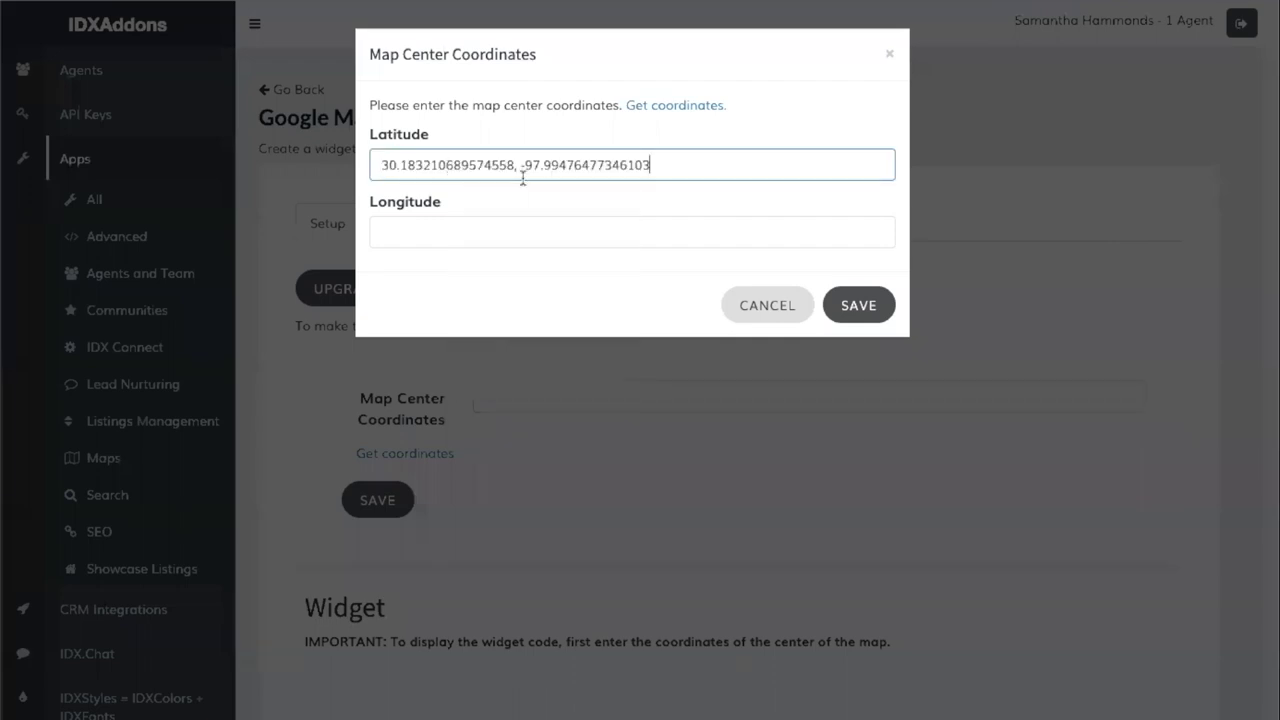
{"action": "left_click_drag", "start_coordinate": [522, 168], "coordinate": [674, 168]}
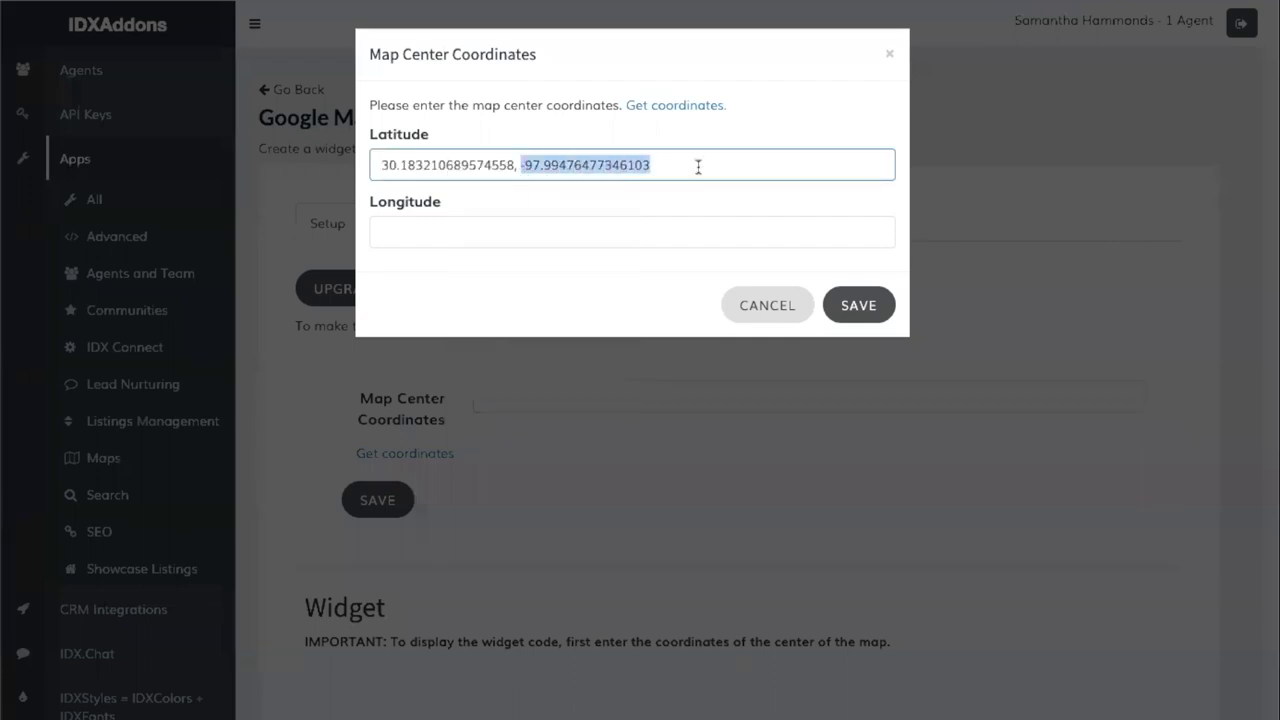
{"action": "key", "text": "ctrl+x"}
{"action": "left_click", "coordinate": [400, 232]}
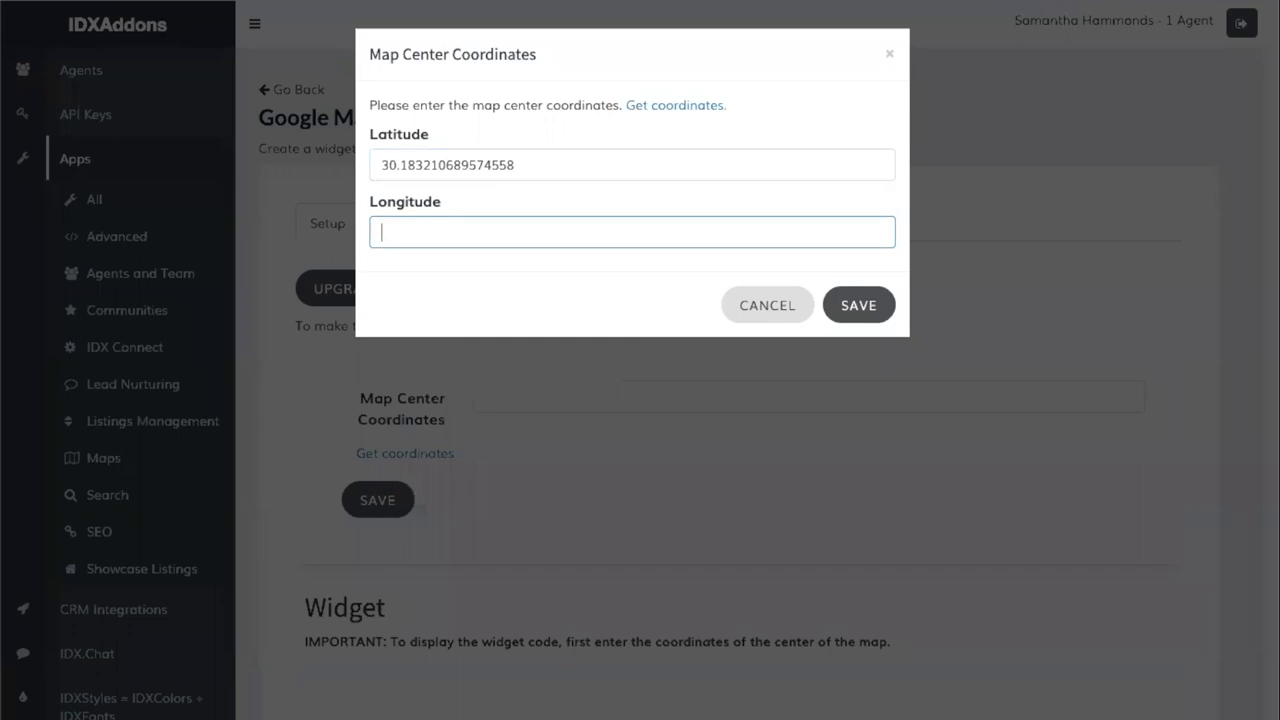
{"action": "key", "text": "ctrl+v"}
{"action": "left_click", "coordinate": [870, 318]}
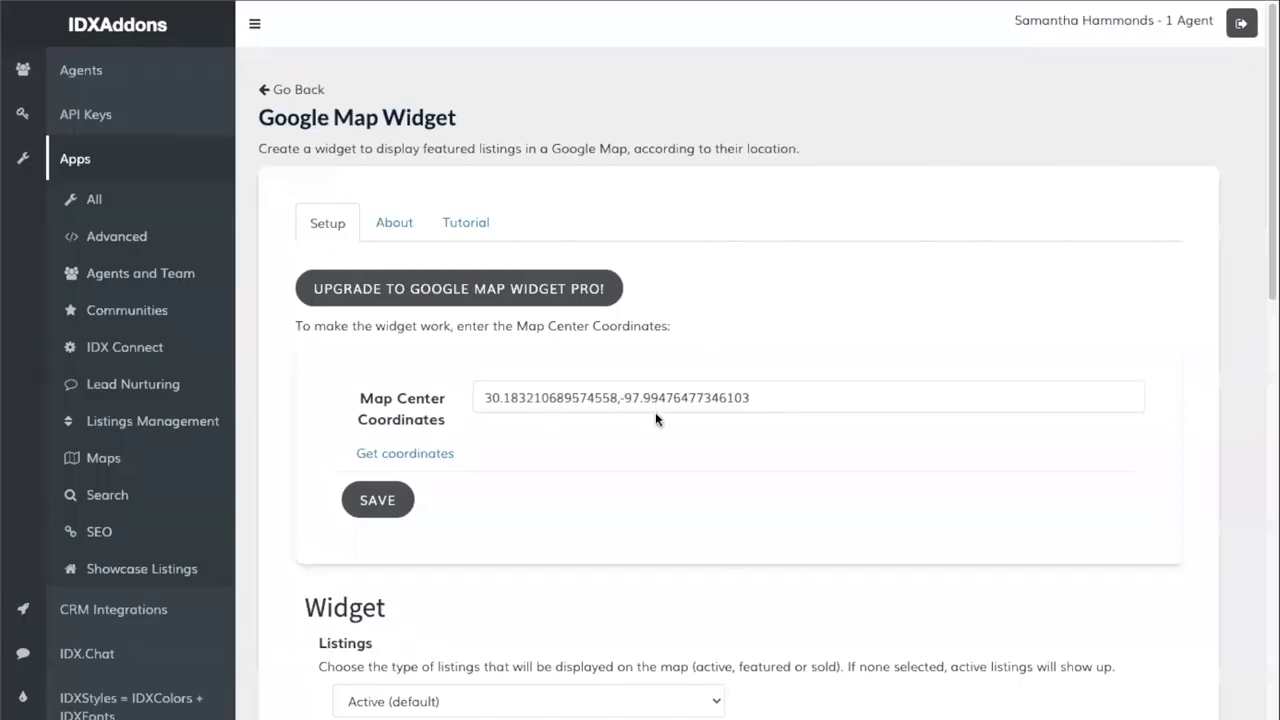
{"action": "scroll", "coordinate": [624, 455], "scroll_direction": "down", "scroll_amount": 3}
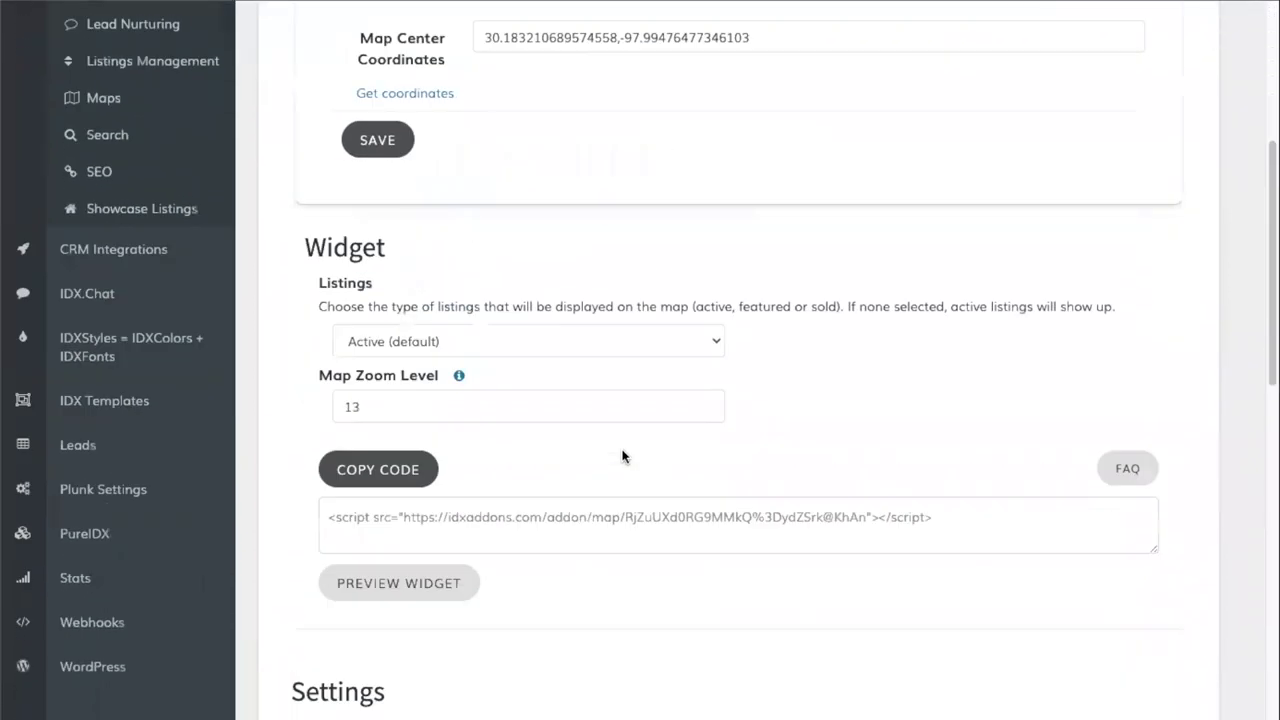
- Copy the Google Map Widget's embed script with COPY CODE in the Widget section
{"action": "scroll", "coordinate": [623, 451], "scroll_direction": "down", "scroll_amount": 3}
{"action": "scroll", "coordinate": [618, 445], "scroll_direction": "up", "scroll_amount": 5}
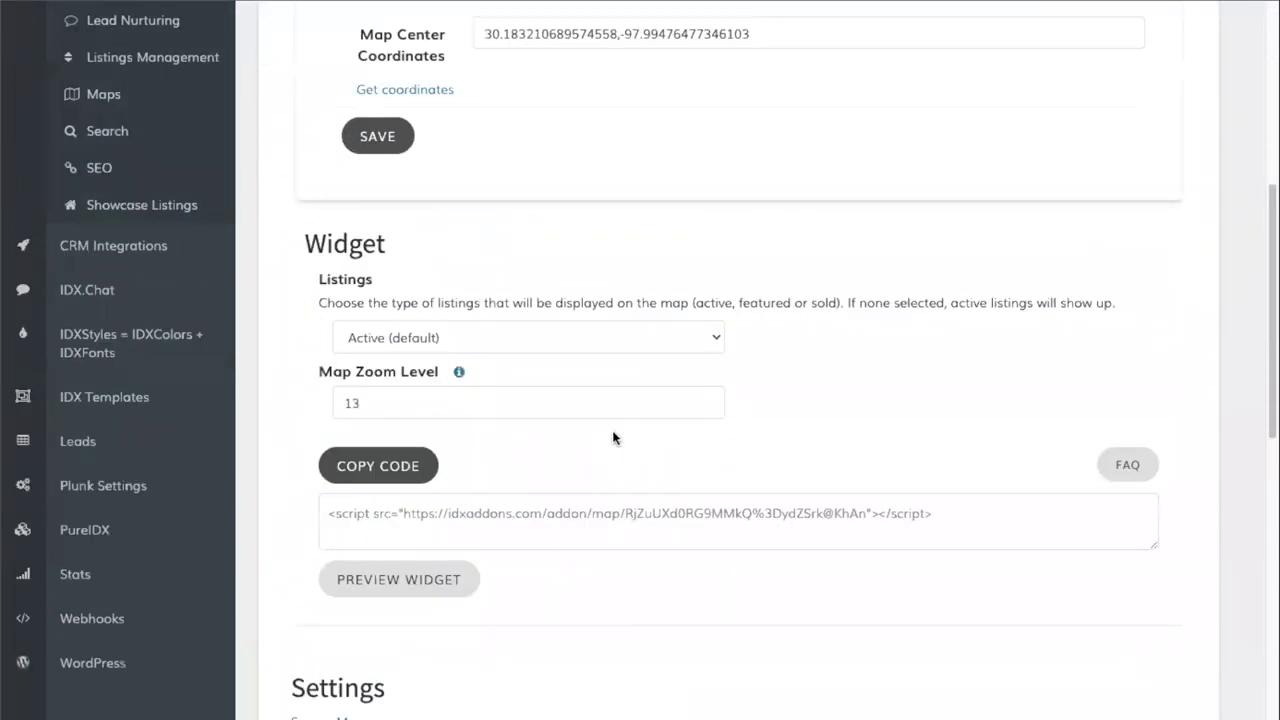
{"action": "scroll", "coordinate": [566, 412], "scroll_direction": "down", "scroll_amount": 2}
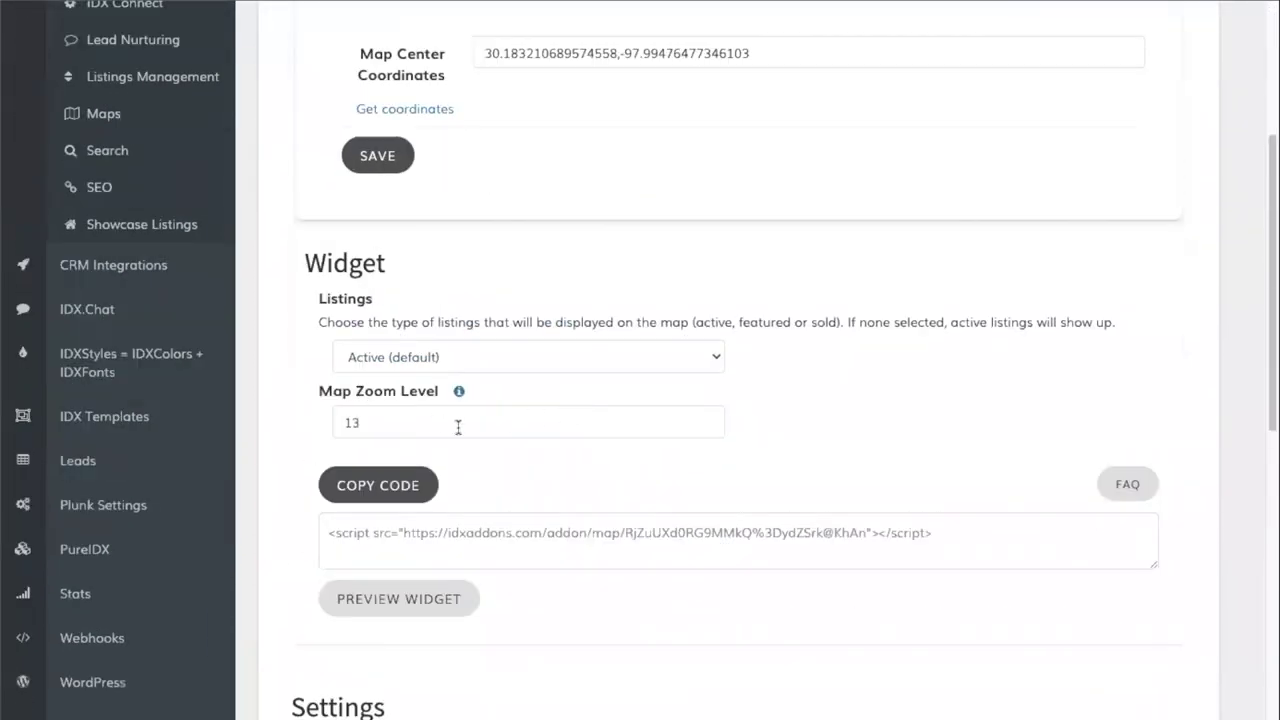
{"action": "scroll", "coordinate": [493, 429], "scroll_direction": "down", "scroll_amount": 1}
{"action": "left_click", "coordinate": [390, 358]}
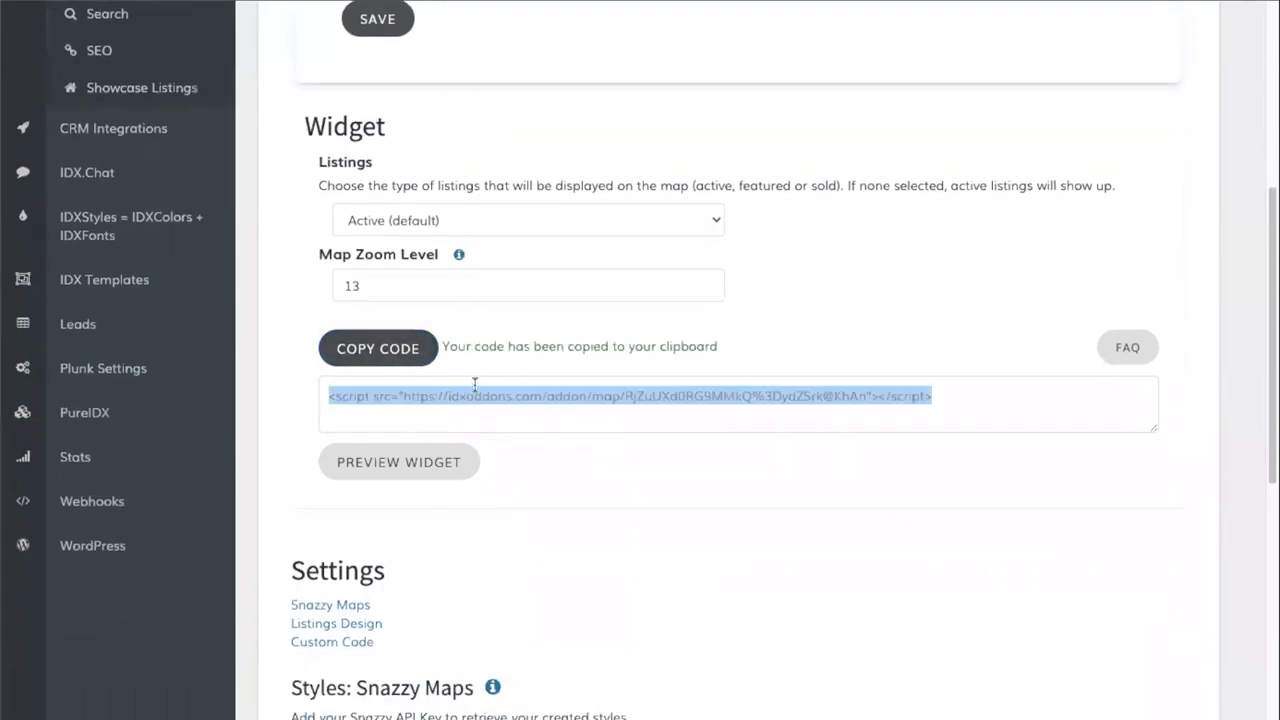
{"action": "scroll", "coordinate": [475, 385], "scroll_direction": "down", "scroll_amount": 5}
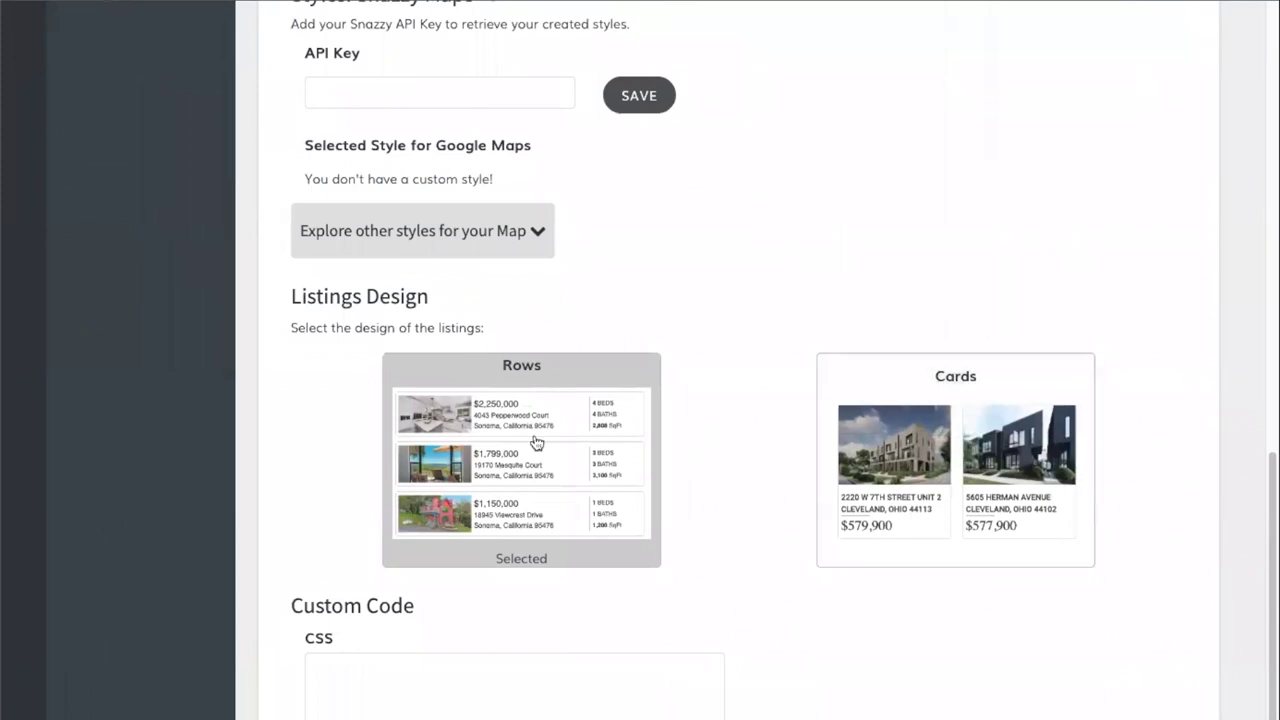
{"action": "scroll", "coordinate": [510, 448], "scroll_direction": "down", "scroll_amount": 1}
{"action": "scroll", "coordinate": [378, 427], "scroll_direction": "up", "scroll_amount": 8}
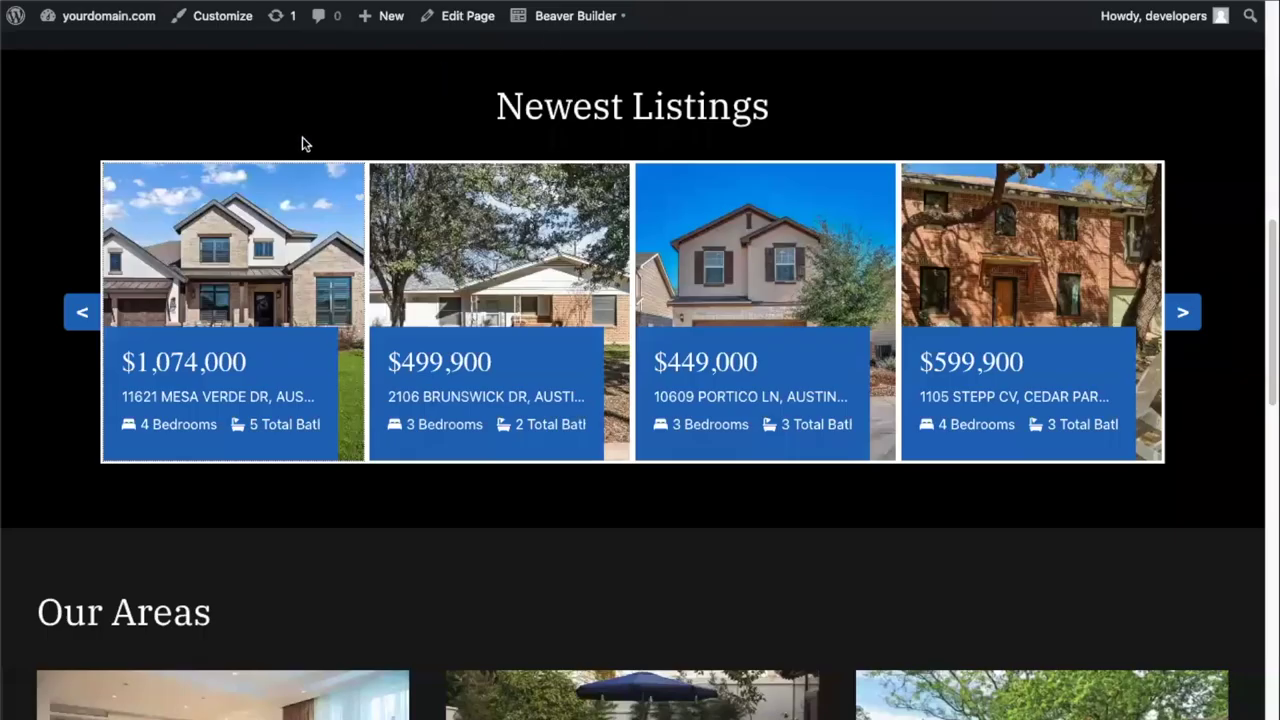
- Open the Luxury page in Beaver Builder and edit the map row's Text Editor module
{"action": "mouse_move", "coordinate": [578, 24]}
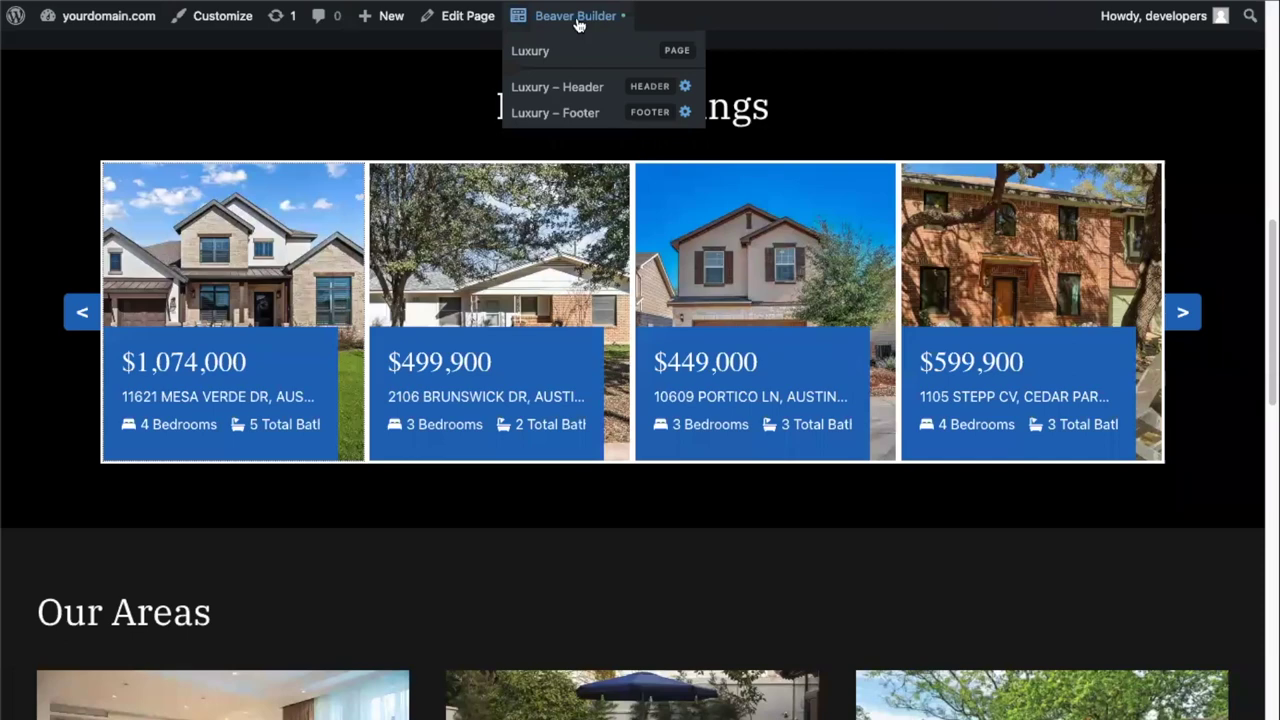
{"action": "left_click", "coordinate": [577, 18]}
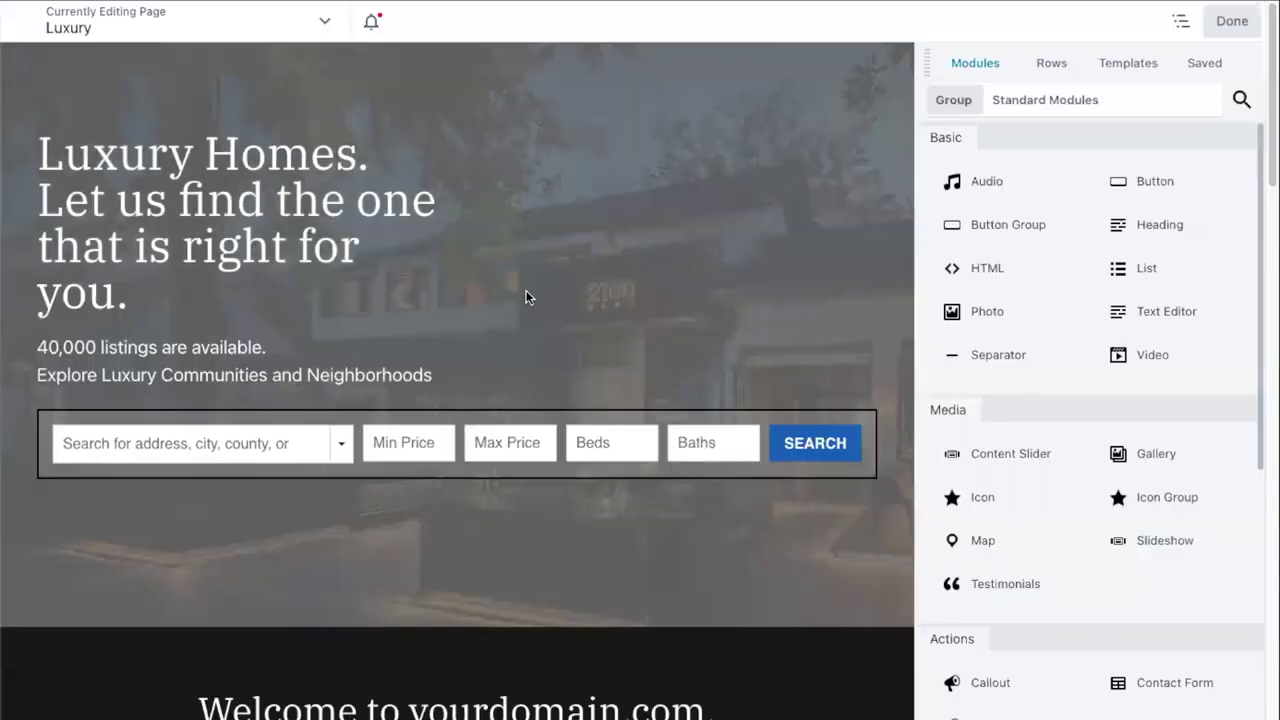
{"action": "scroll", "coordinate": [524, 294], "scroll_direction": "down", "scroll_amount": 4}
{"action": "scroll", "coordinate": [528, 299], "scroll_direction": "down", "scroll_amount": 6}
{"action": "scroll", "coordinate": [528, 299], "scroll_direction": "down", "scroll_amount": 6}
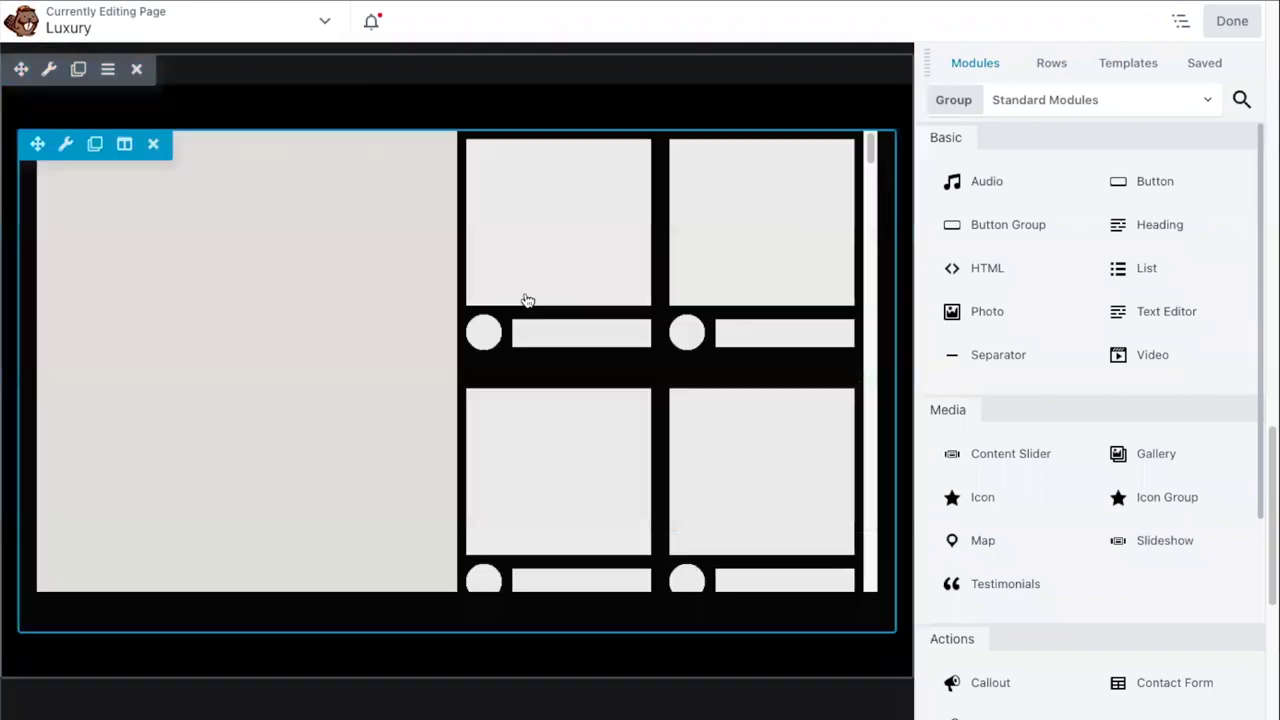
{"action": "left_click", "coordinate": [290, 332]}
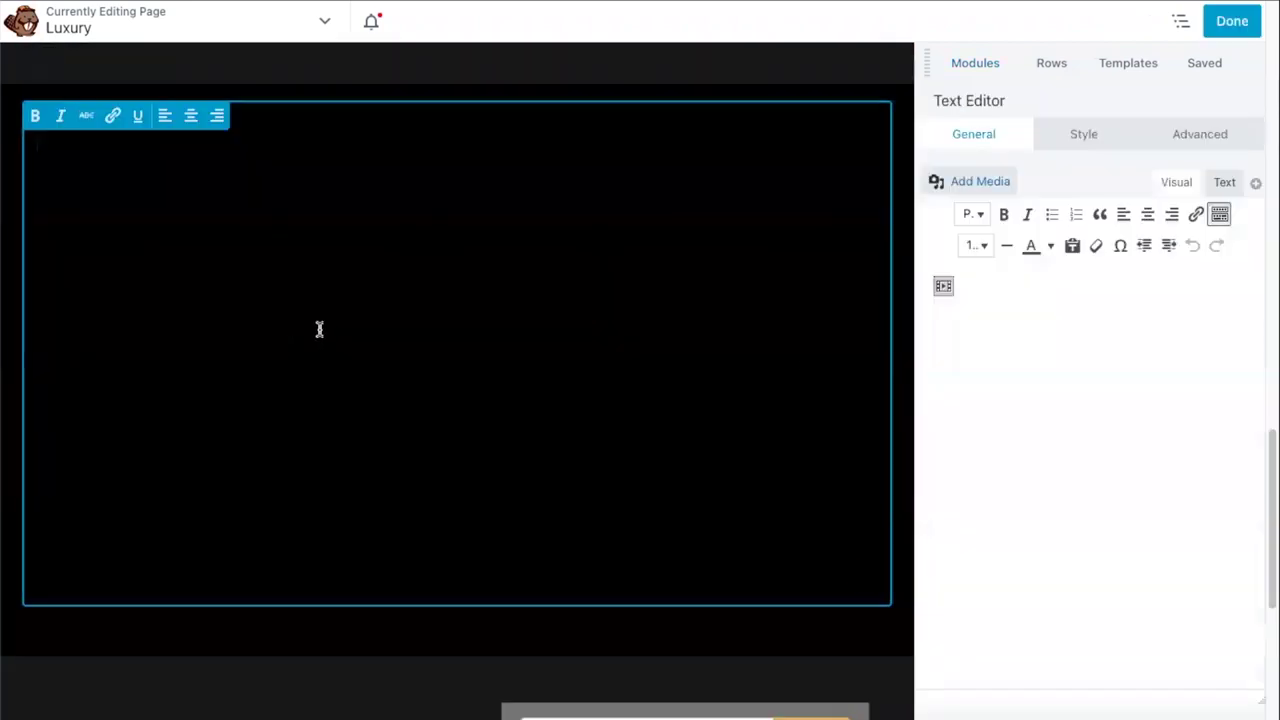
- Paste the new IDX Addons map script over the old code, then publish the page
{"action": "left_click", "coordinate": [1224, 183]}
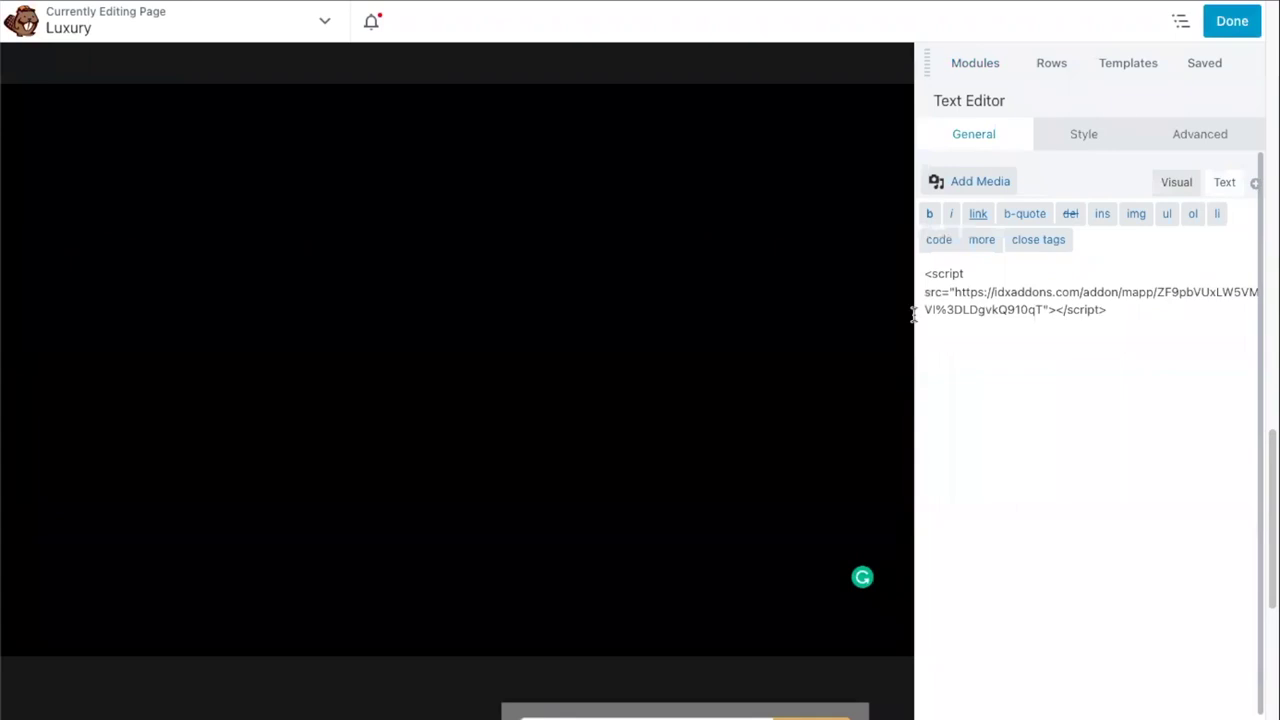
{"action": "left_click_drag", "start_coordinate": [925, 273], "coordinate": [1137, 323]}
{"action": "key", "text": "ctrl+v"}
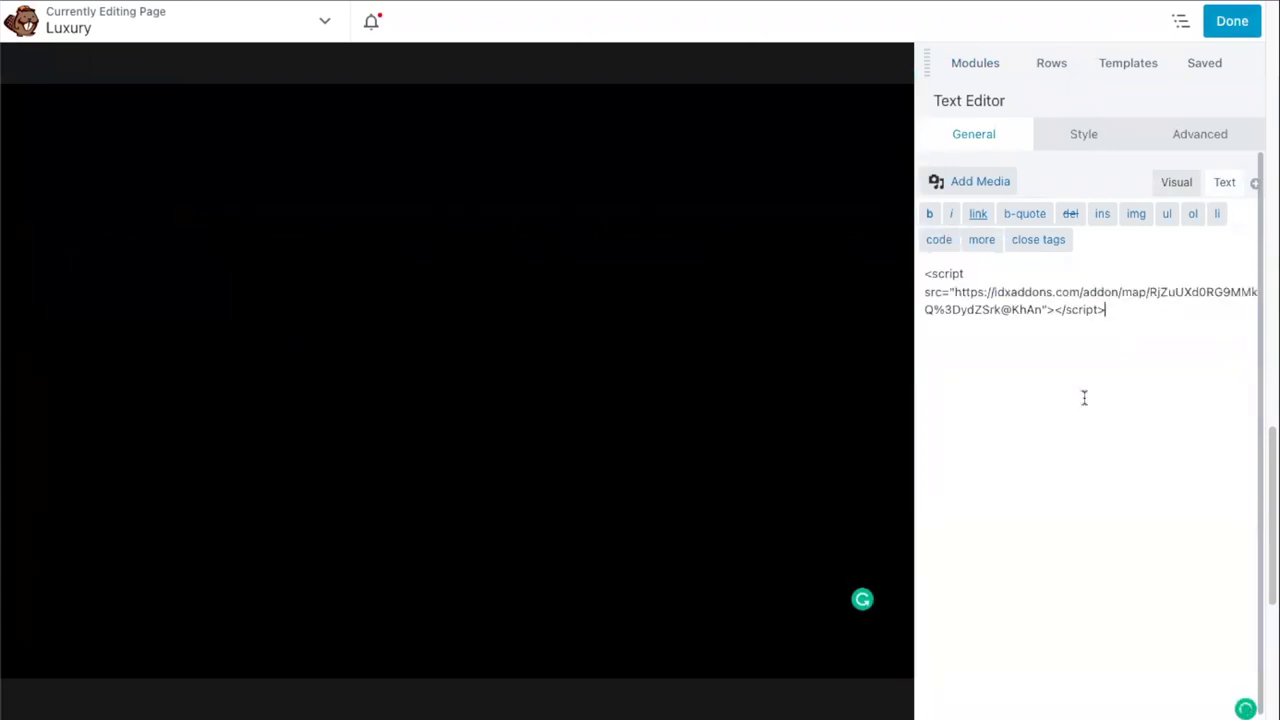
{"action": "key", "text": "ctrl+s"}
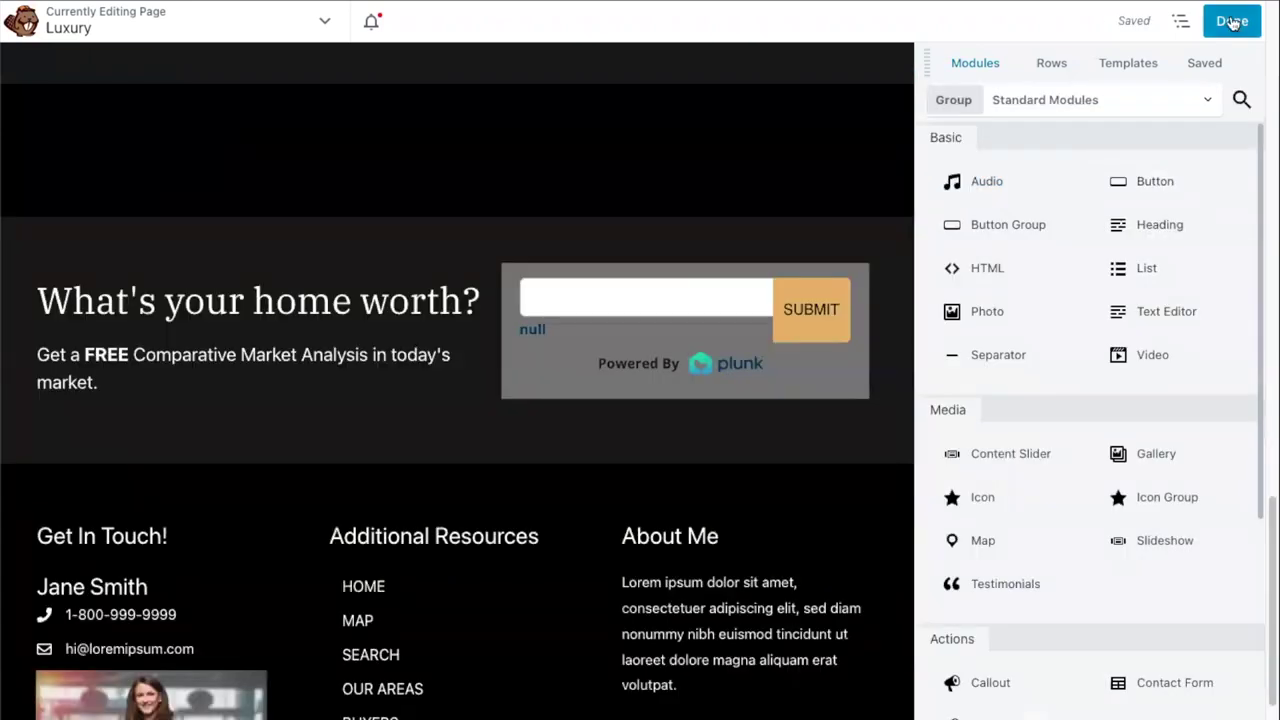
{"action": "left_click", "coordinate": [1230, 22]}
{"action": "left_click", "coordinate": [1150, 21]}
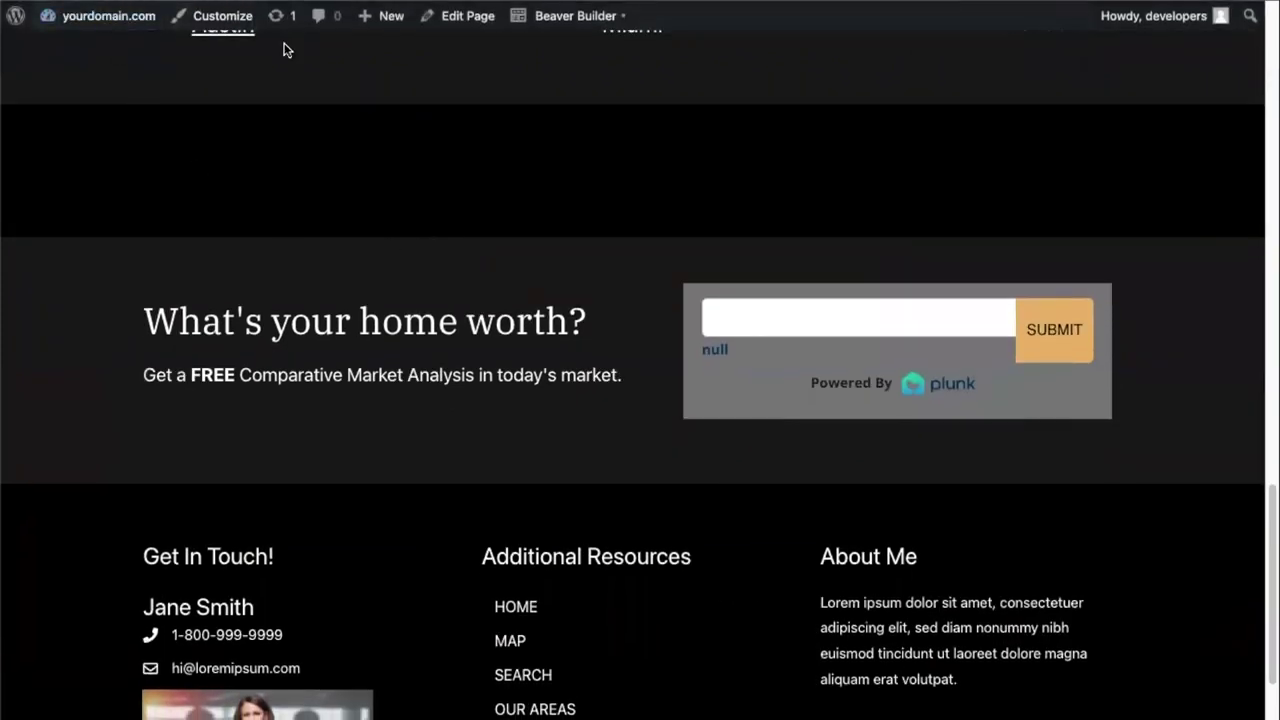
- Check the Austin map and listings on the live homepage, then return to the IDX Addons Google Map Widget page
{"action": "scroll", "coordinate": [350, 284], "scroll_direction": "up", "scroll_amount": 4}
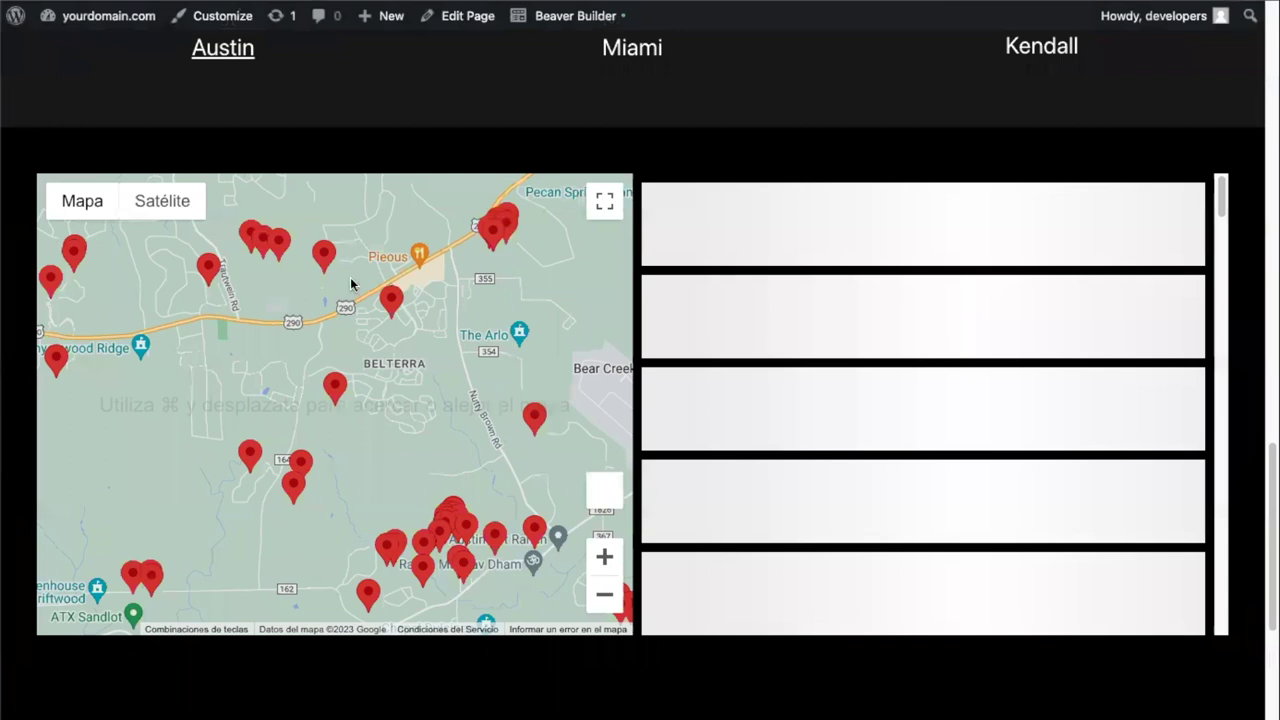
{"action": "scroll", "coordinate": [350, 282], "scroll_direction": "up", "scroll_amount": 2}
{"action": "scroll", "coordinate": [271, 371], "scroll_direction": "down", "scroll_amount": 2}
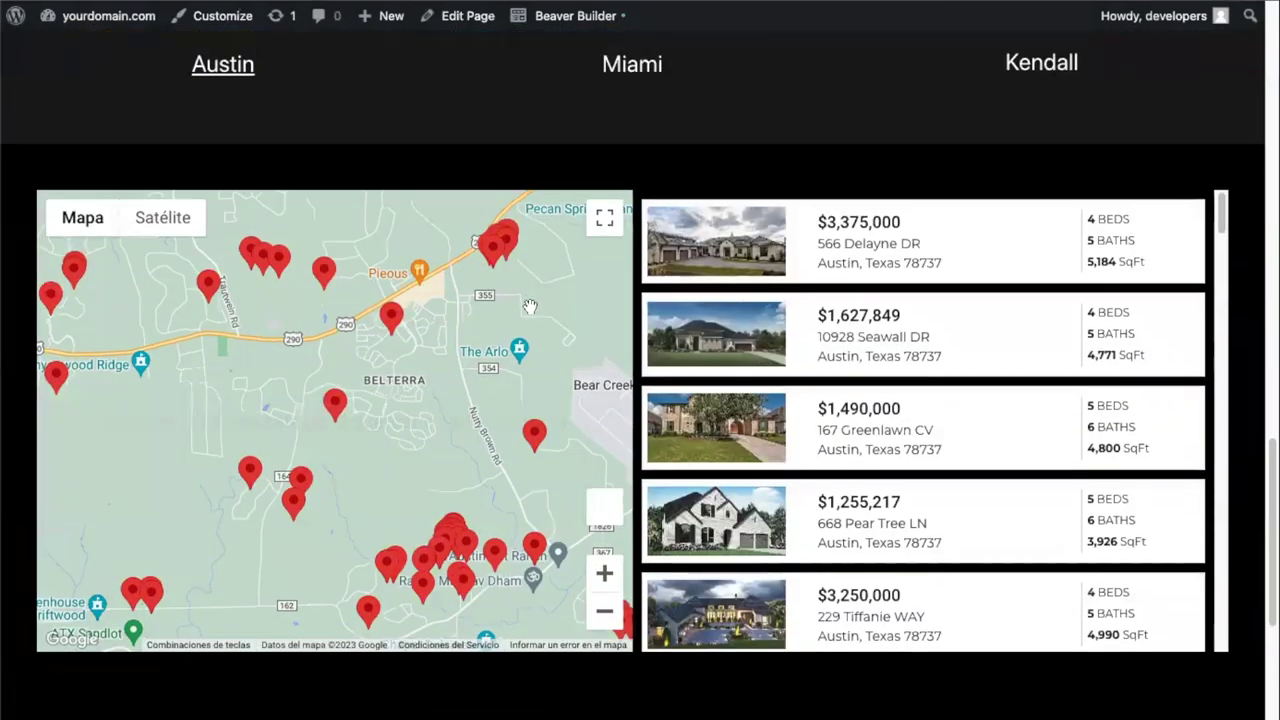
{"action": "scroll", "coordinate": [530, 307], "scroll_direction": "down", "scroll_amount": 4}
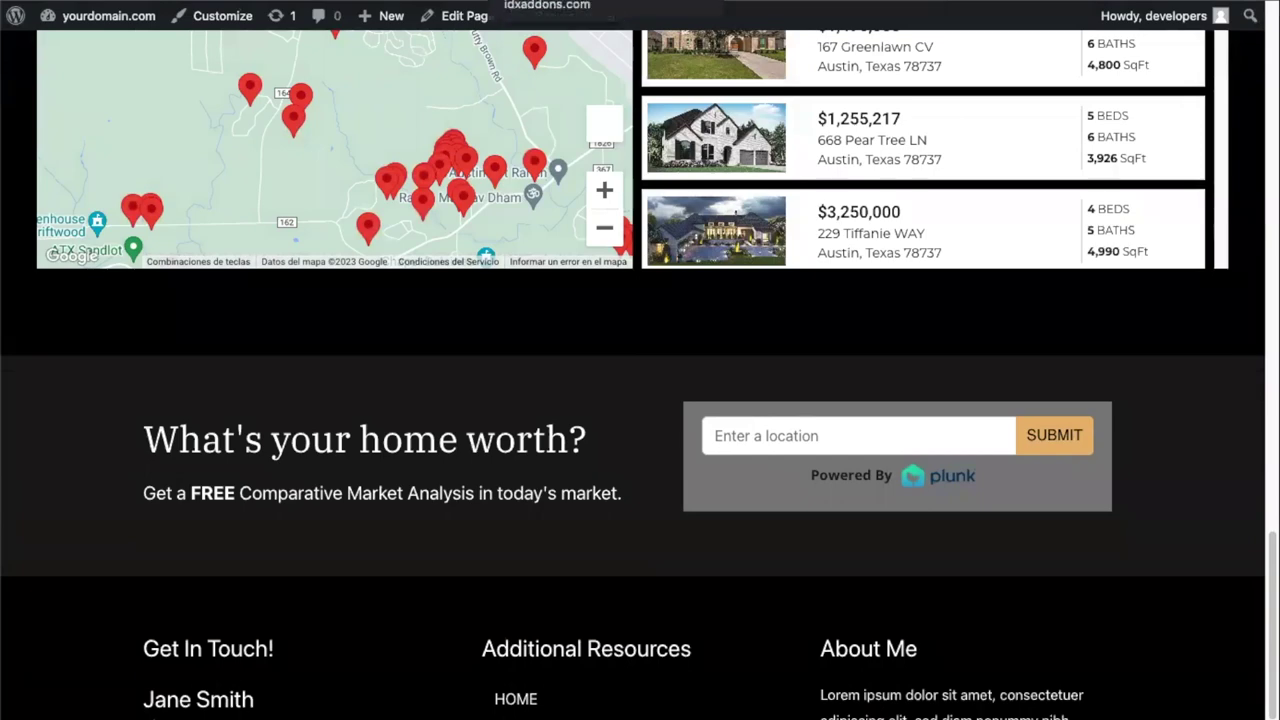
{"action": "left_click", "coordinate": [530, 1]}
{"action": "scroll", "coordinate": [150, 250], "scroll_direction": "up", "scroll_amount": 5}
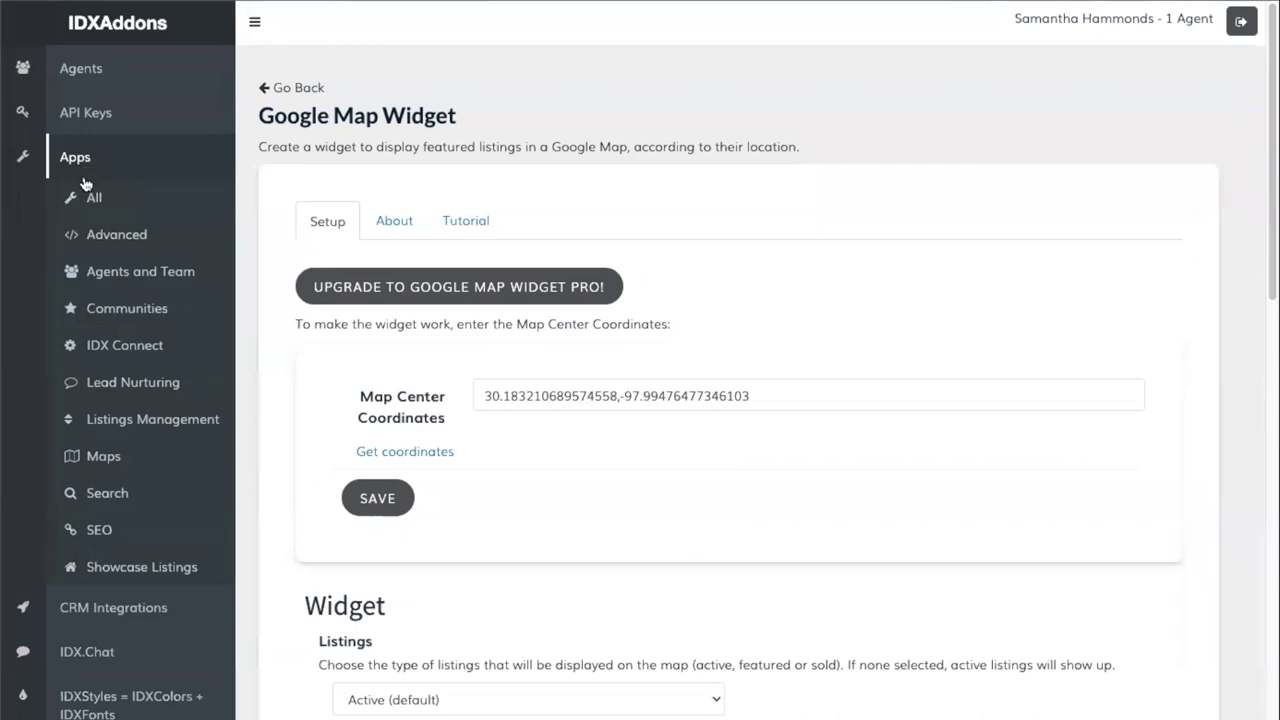
- Open Plunk Home Valuation from the full Apps list and enter the agent's phone number
{"action": "left_click", "coordinate": [89, 205]}
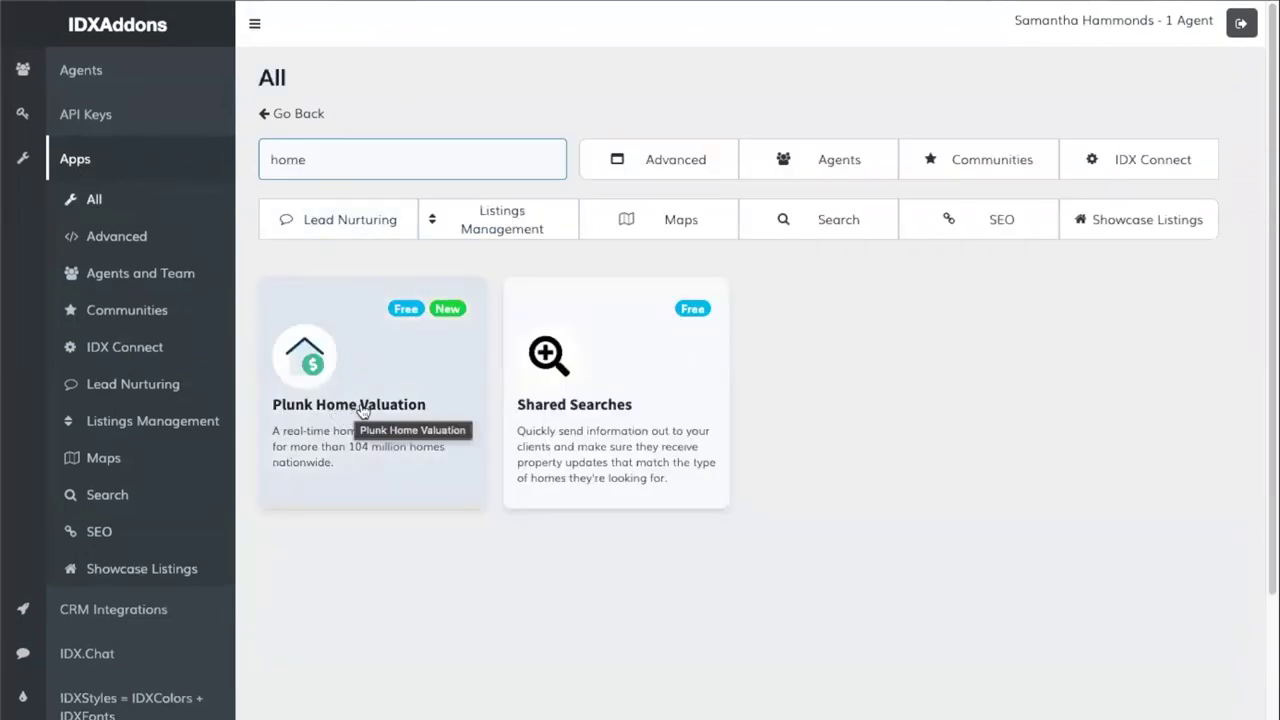
{"action": "left_click", "coordinate": [372, 410]}
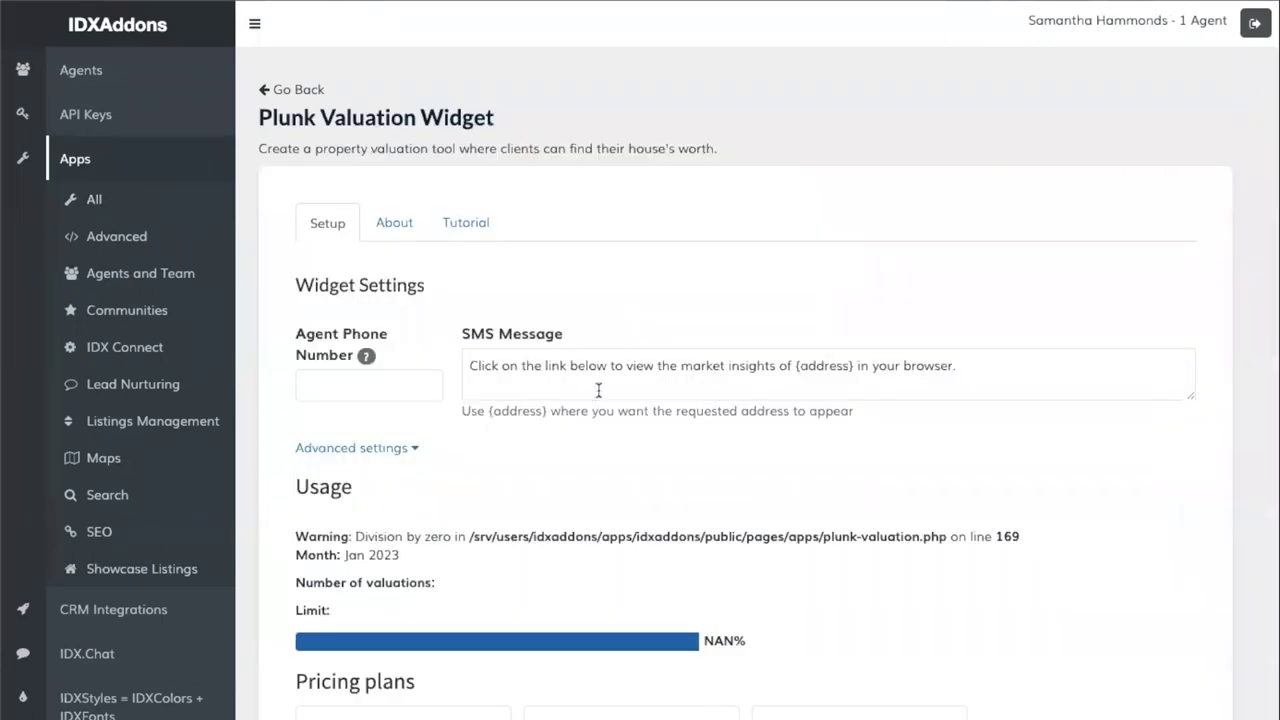
{"action": "left_click", "coordinate": [415, 368]}
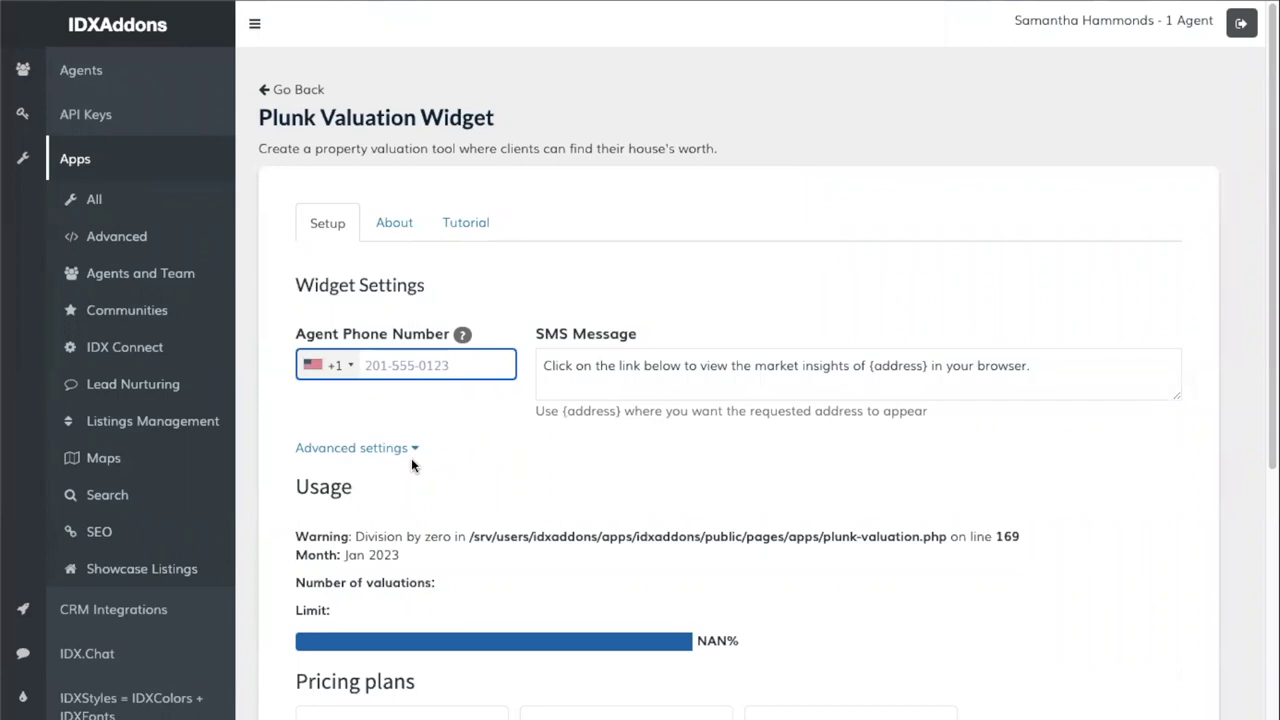
{"action": "type", "text": "201-555-4455"}
{"action": "key", "text": "Tab"}
- Keep the default SMS message, save the valuation widget, and copy its embed code
{"action": "left_click", "coordinate": [517, 451]}
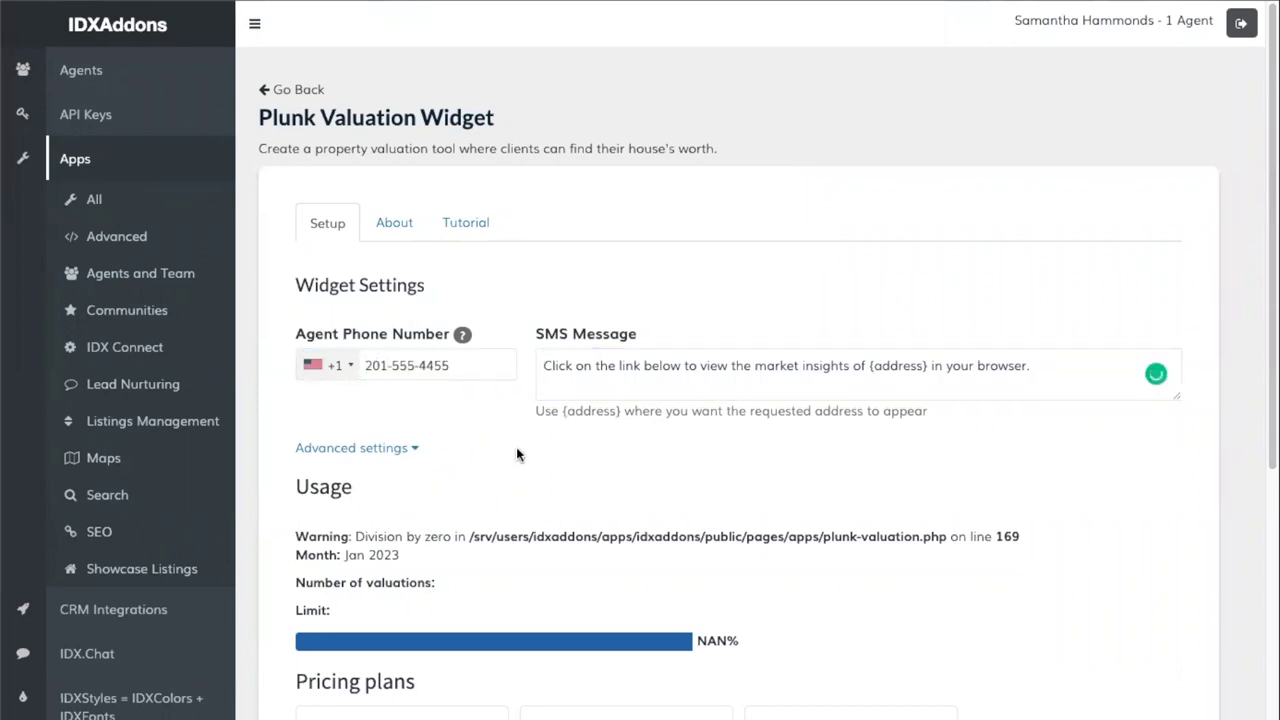
{"action": "scroll", "coordinate": [520, 450], "scroll_direction": "down", "scroll_amount": 3}
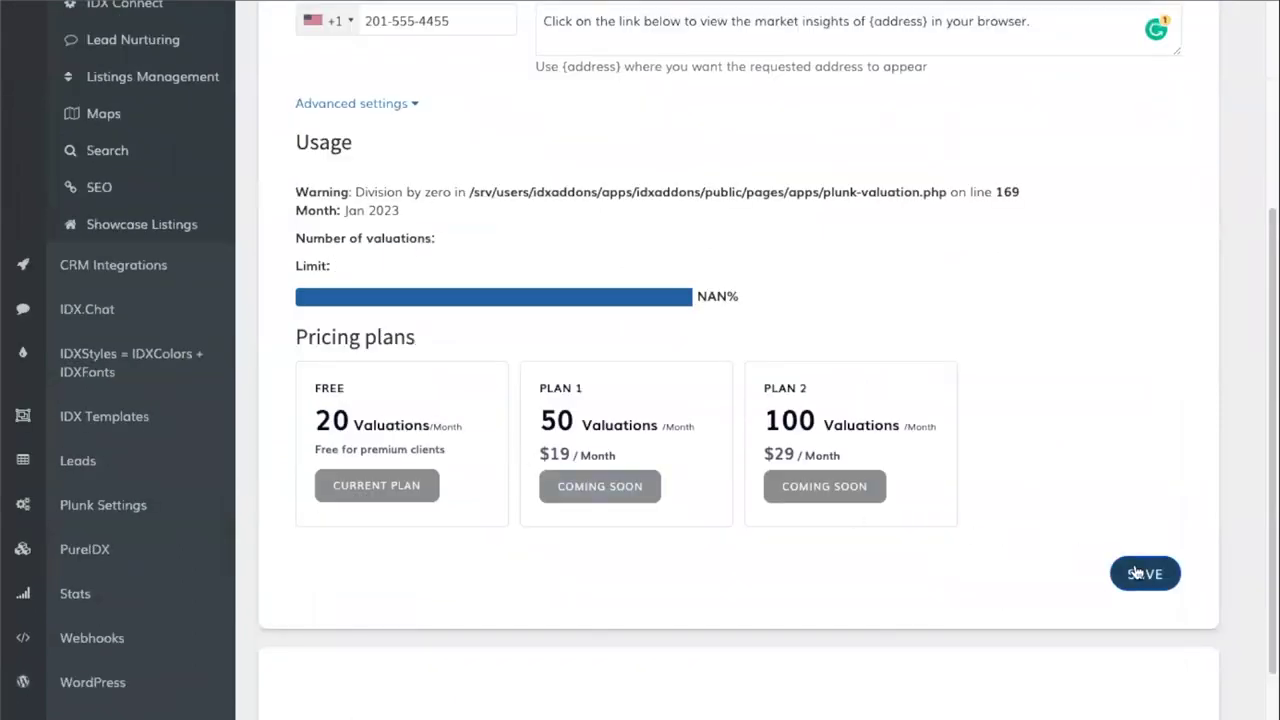
{"action": "left_click", "coordinate": [1143, 573]}
{"action": "scroll", "coordinate": [705, 368], "scroll_direction": "down", "scroll_amount": 4}
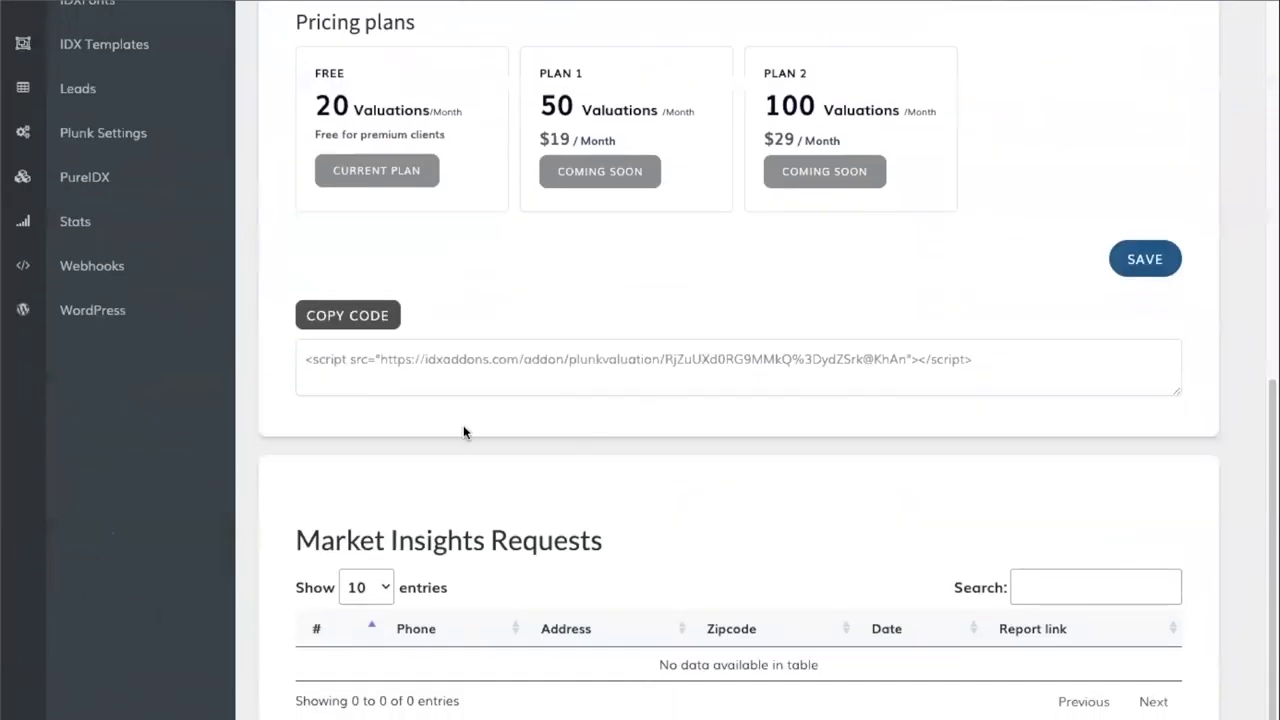
{"action": "left_click", "coordinate": [342, 316]}
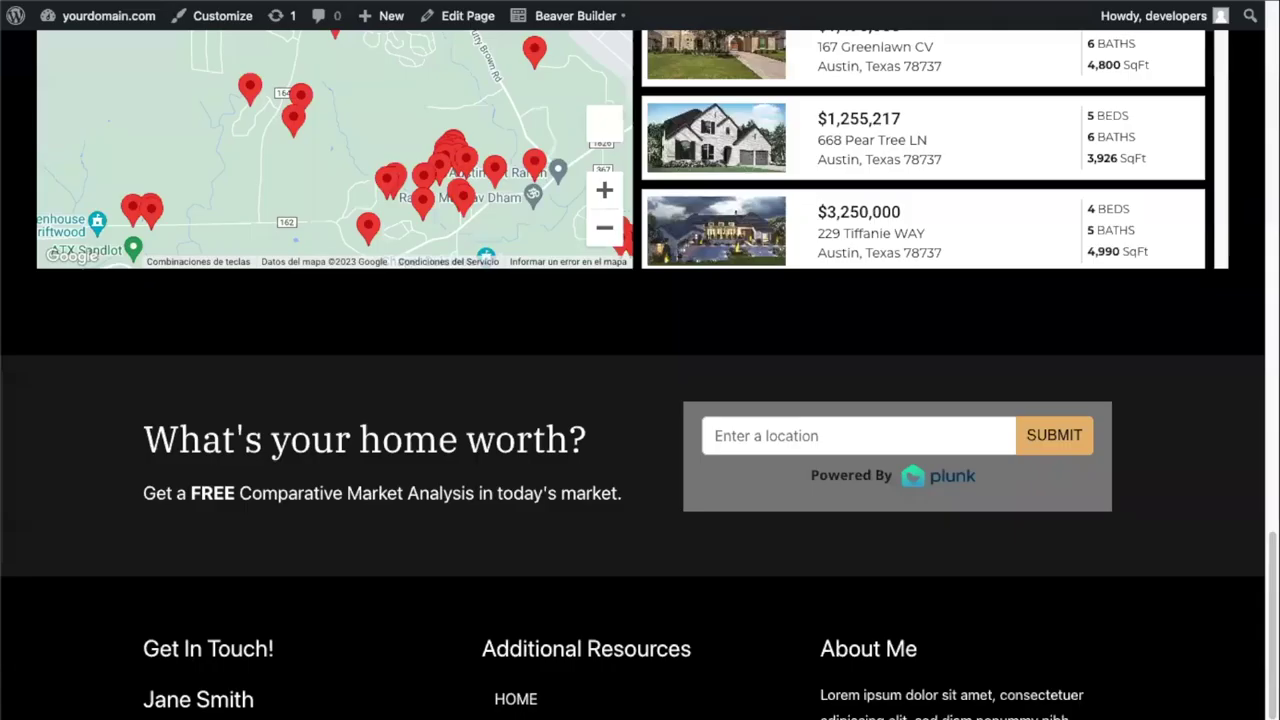
- Open the homepage in Beaver Builder and edit the 'What's your home worth?' HTML module
{"action": "mouse_move", "coordinate": [576, 26]}
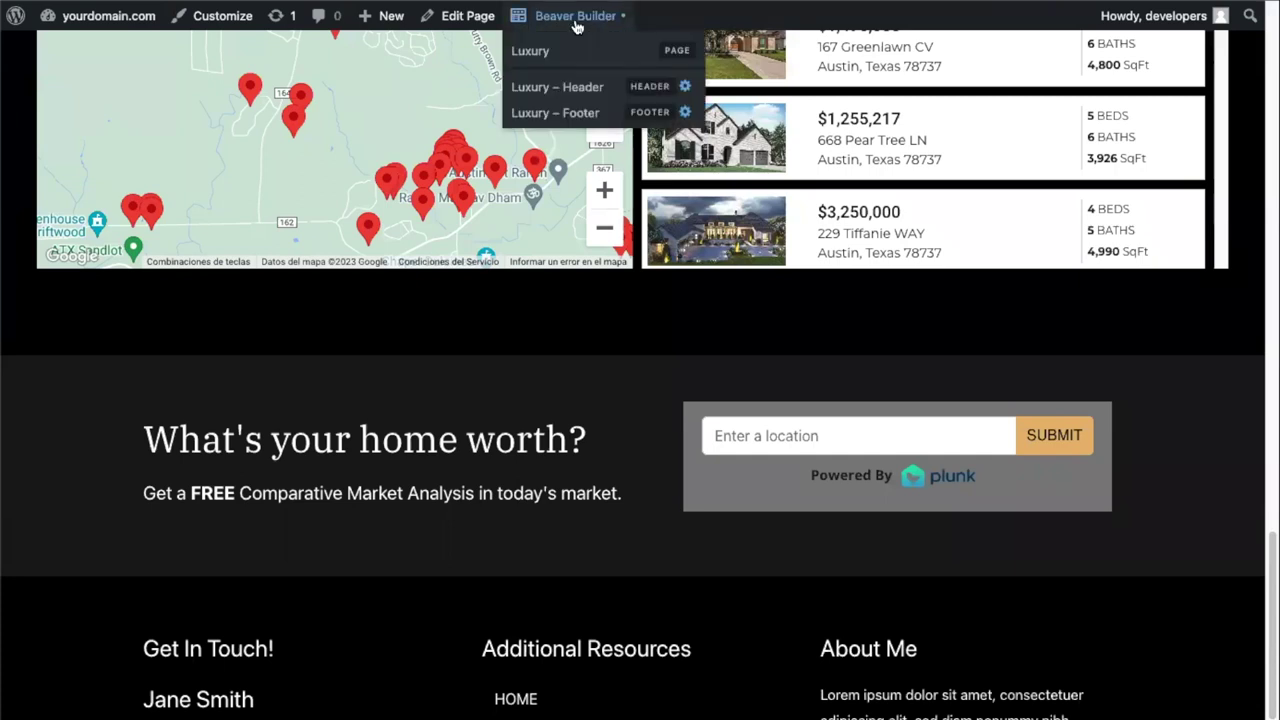
{"action": "left_click", "coordinate": [576, 18]}
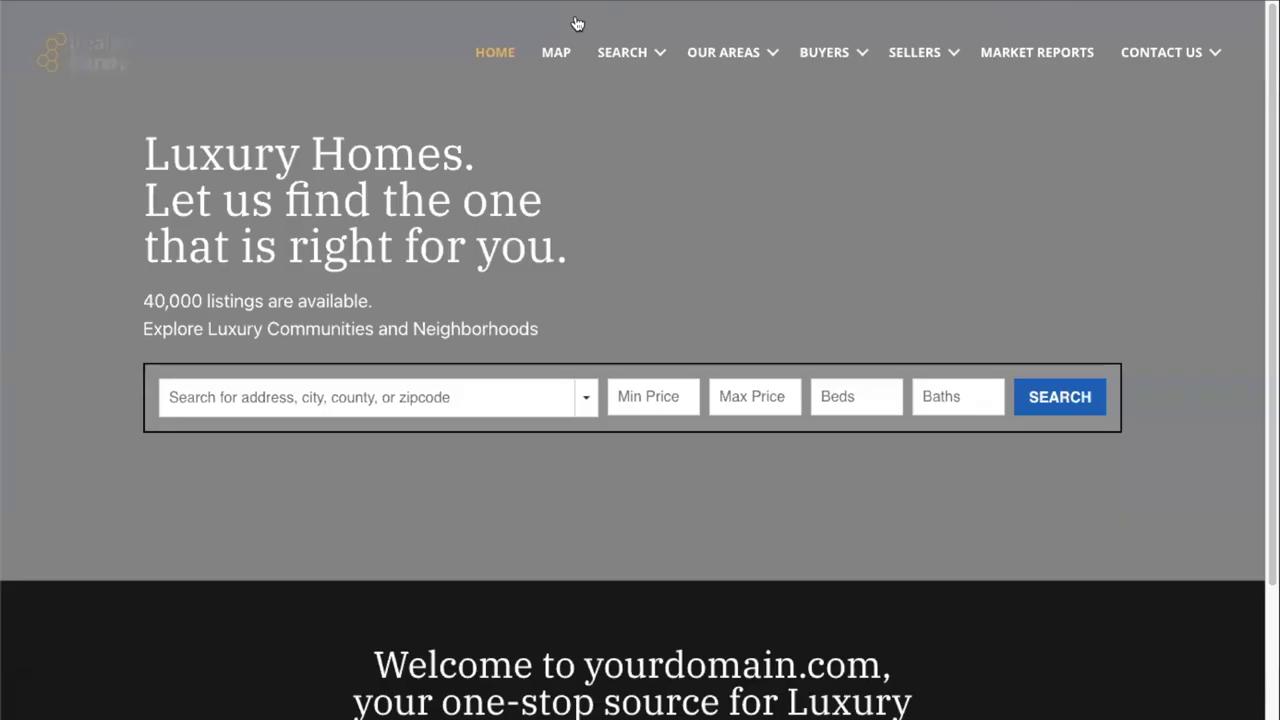
{"action": "scroll", "coordinate": [630, 430], "scroll_direction": "down", "scroll_amount": 5}
{"action": "scroll", "coordinate": [630, 430], "scroll_direction": "down", "scroll_amount": 10}
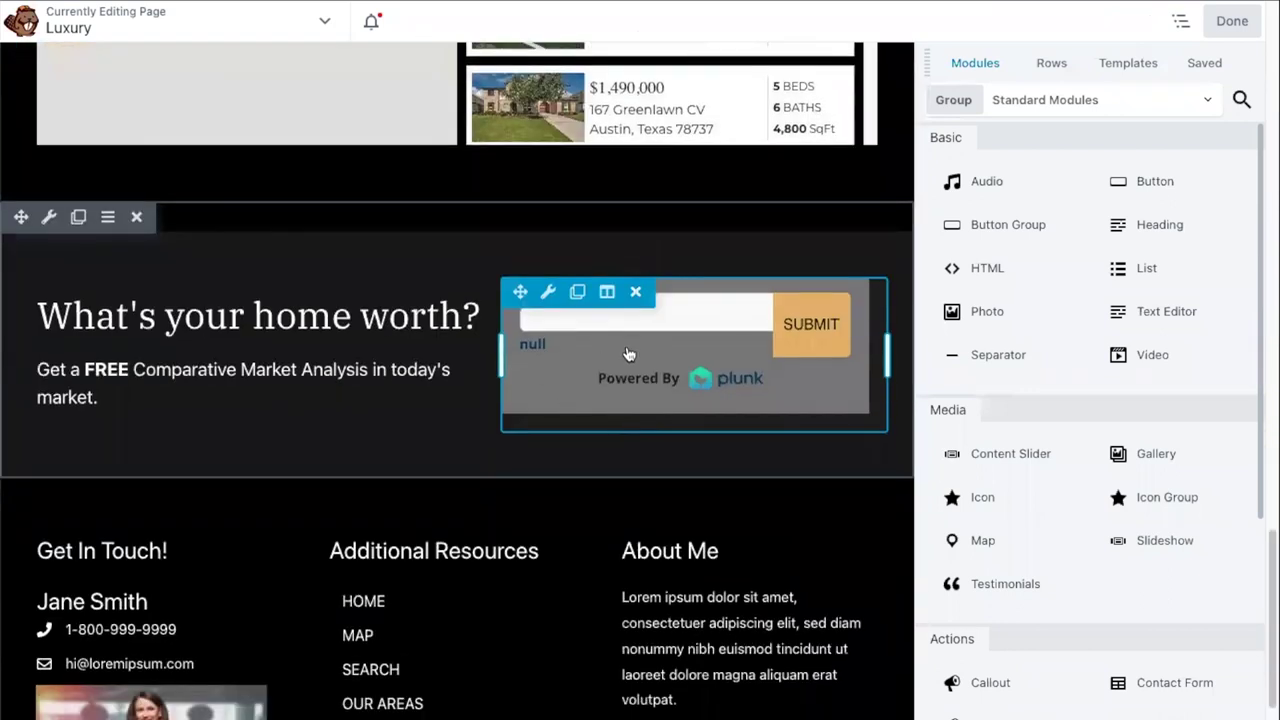
{"action": "left_click", "coordinate": [646, 366]}
- Replace the old valuation script with the new Plunk code and publish the page
{"action": "left_click", "coordinate": [1032, 357]}
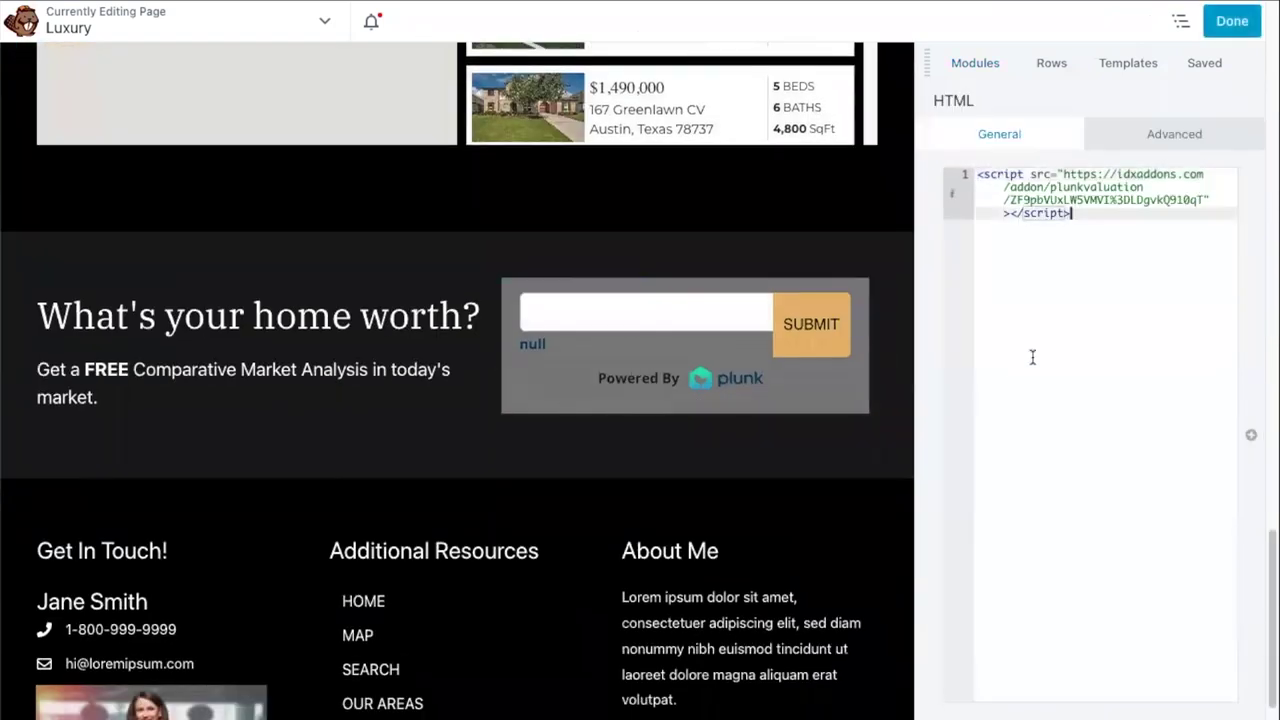
{"action": "key", "text": "ctrl+a"}
{"action": "key", "text": "BackSpace"}
{"action": "key", "text": "ctrl+v"}
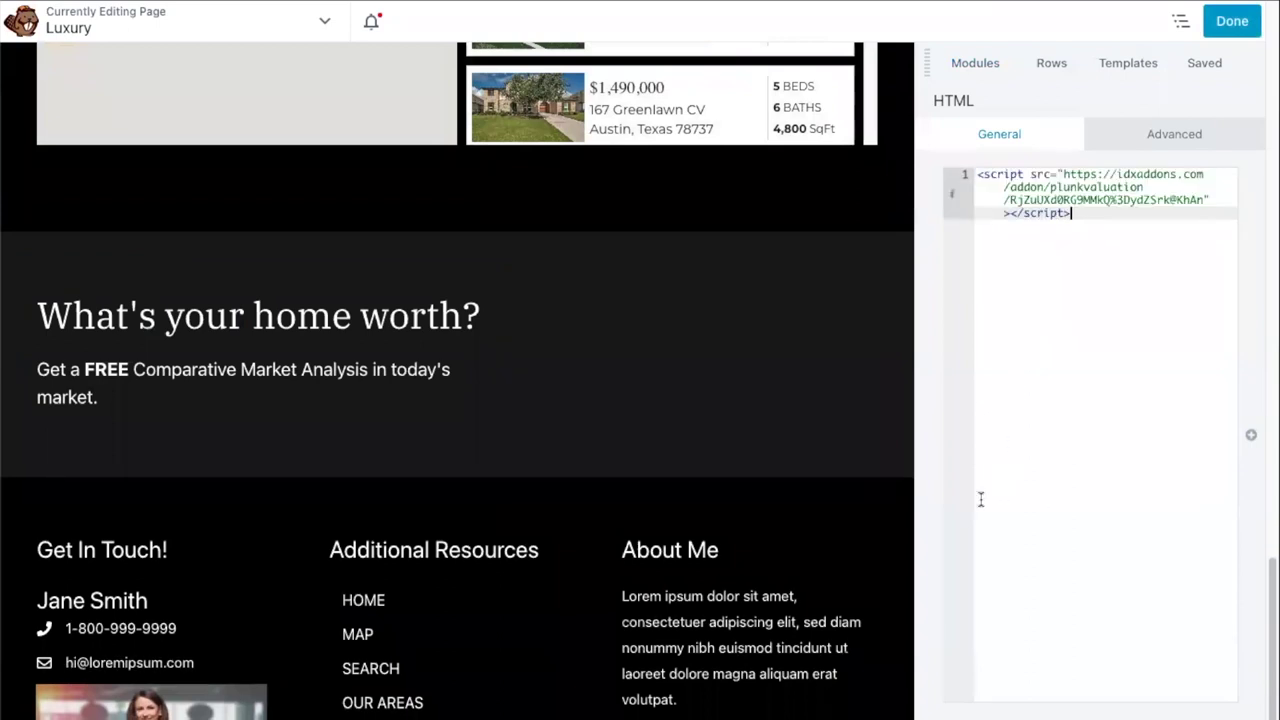
{"action": "left_click", "coordinate": [1232, 20]}
{"action": "left_click", "coordinate": [1148, 20]}
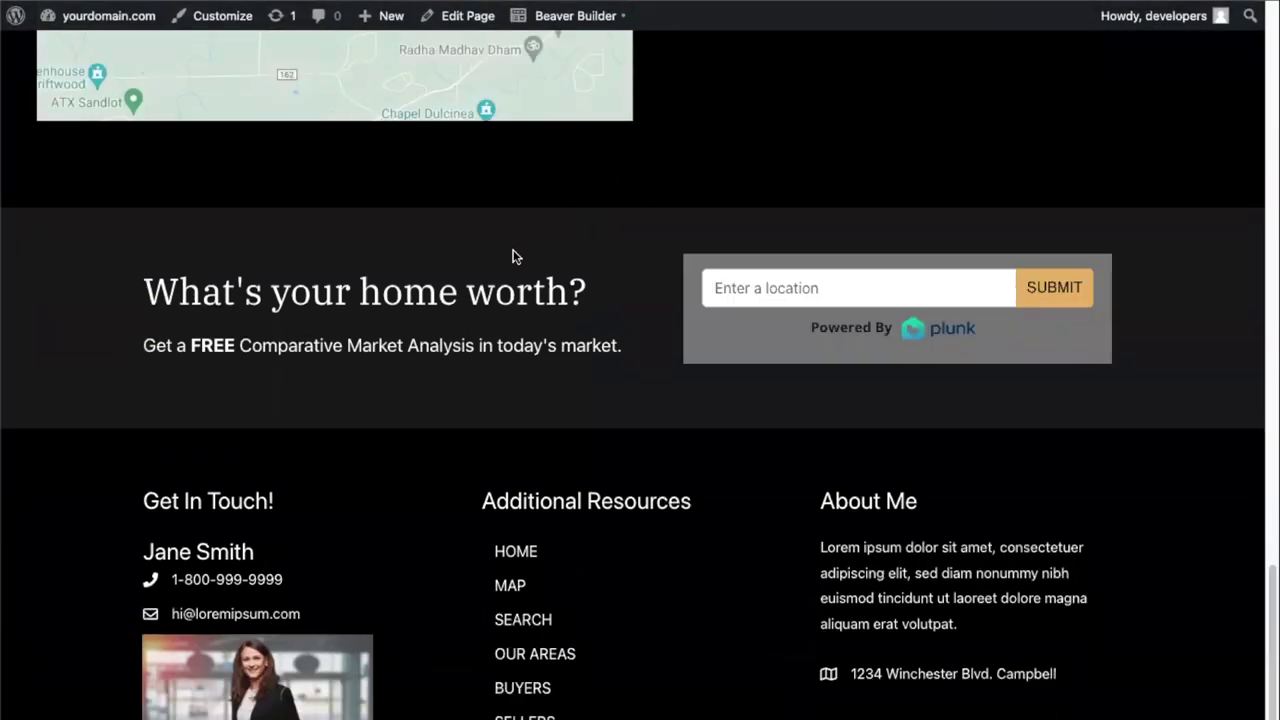
{"action": "scroll", "coordinate": [491, 338], "scroll_direction": "up", "scroll_amount": 3}
{"action": "scroll", "coordinate": [491, 338], "scroll_direction": "down", "scroll_amount": 4}
{"action": "scroll", "coordinate": [492, 338], "scroll_direction": "up", "scroll_amount": 7}
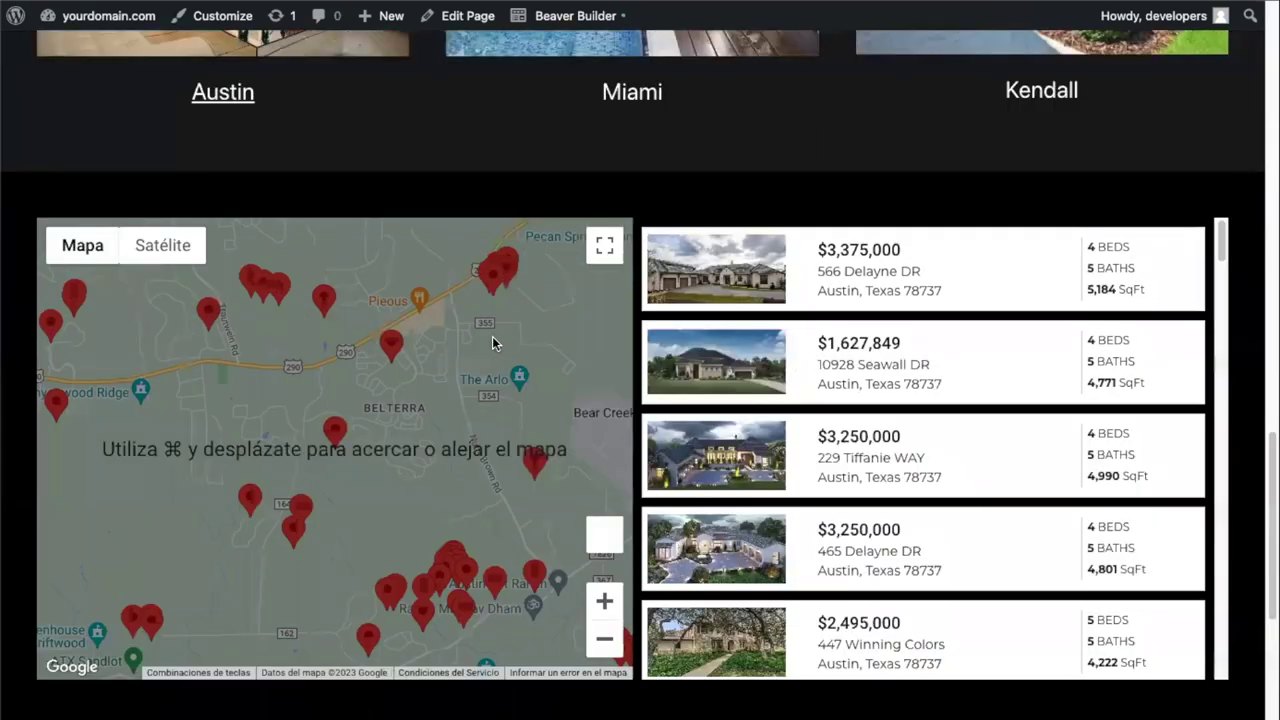
{"action": "scroll", "coordinate": [493, 343], "scroll_direction": "up", "scroll_amount": 6}
{"action": "scroll", "coordinate": [489, 346], "scroll_direction": "up", "scroll_amount": 9}
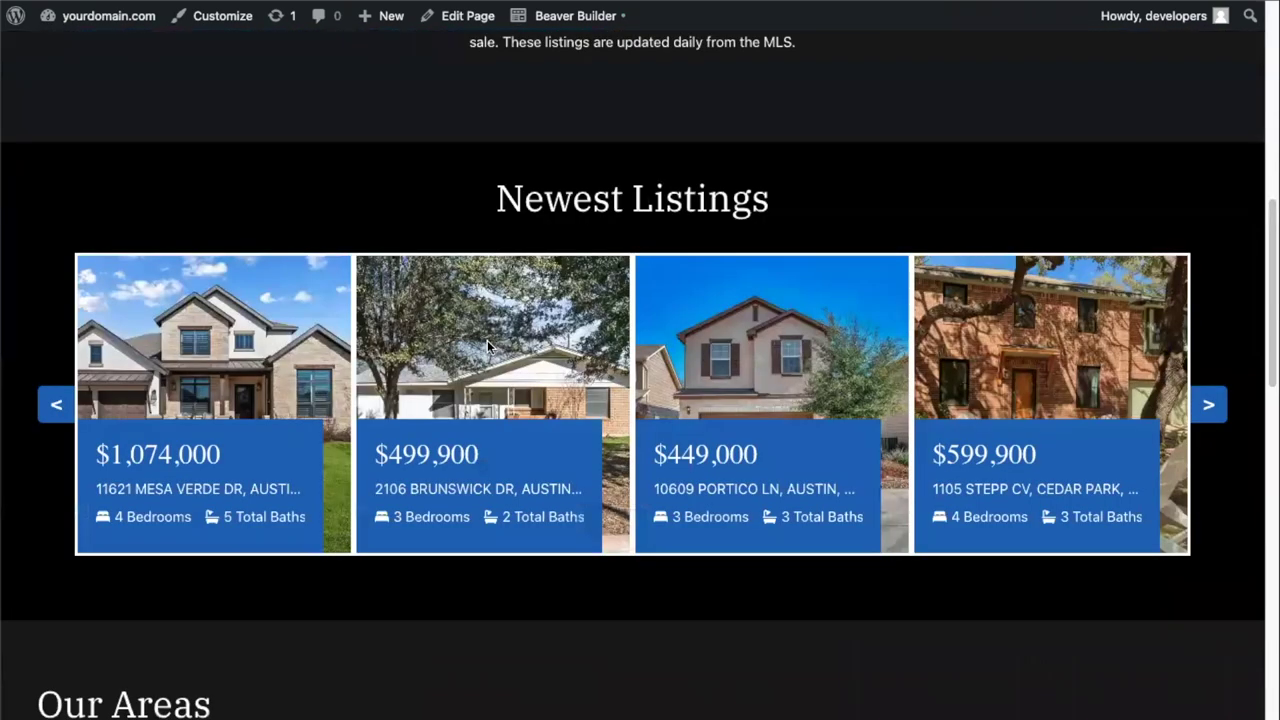
{"action": "scroll", "coordinate": [505, 340], "scroll_direction": "up", "scroll_amount": 4}
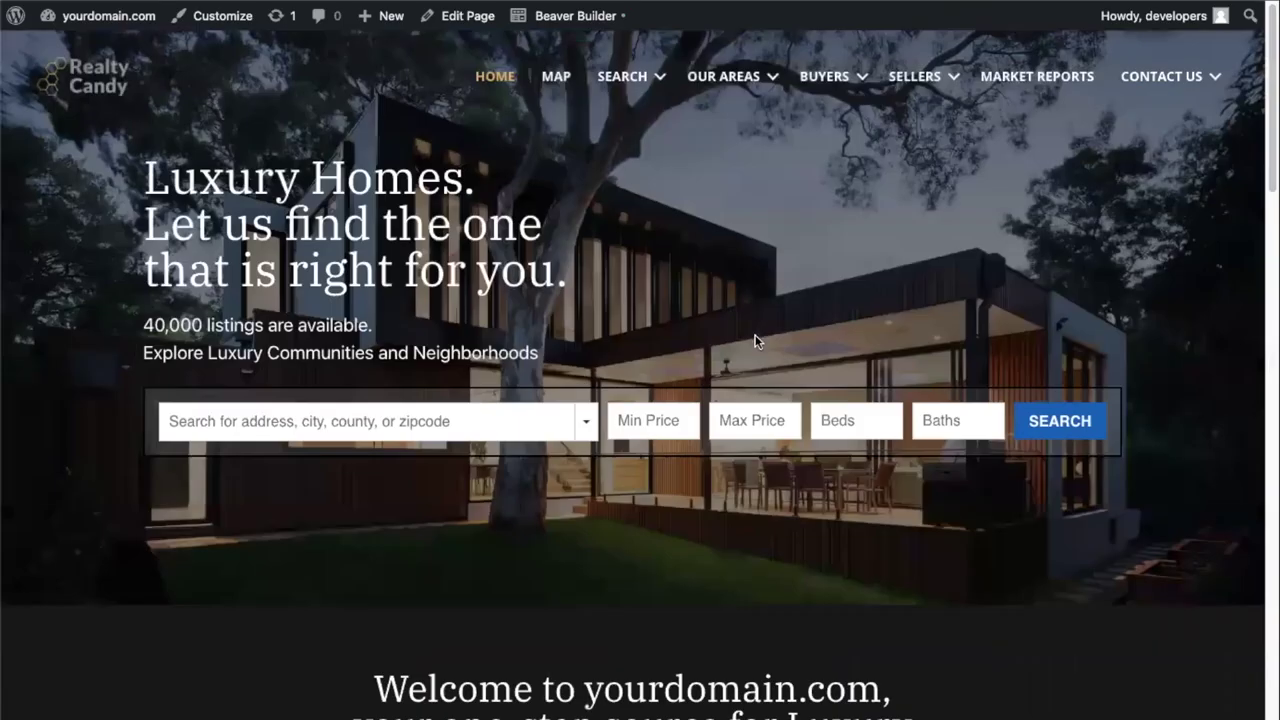
{"action": "scroll", "coordinate": [755, 341], "scroll_direction": "down", "scroll_amount": 6}
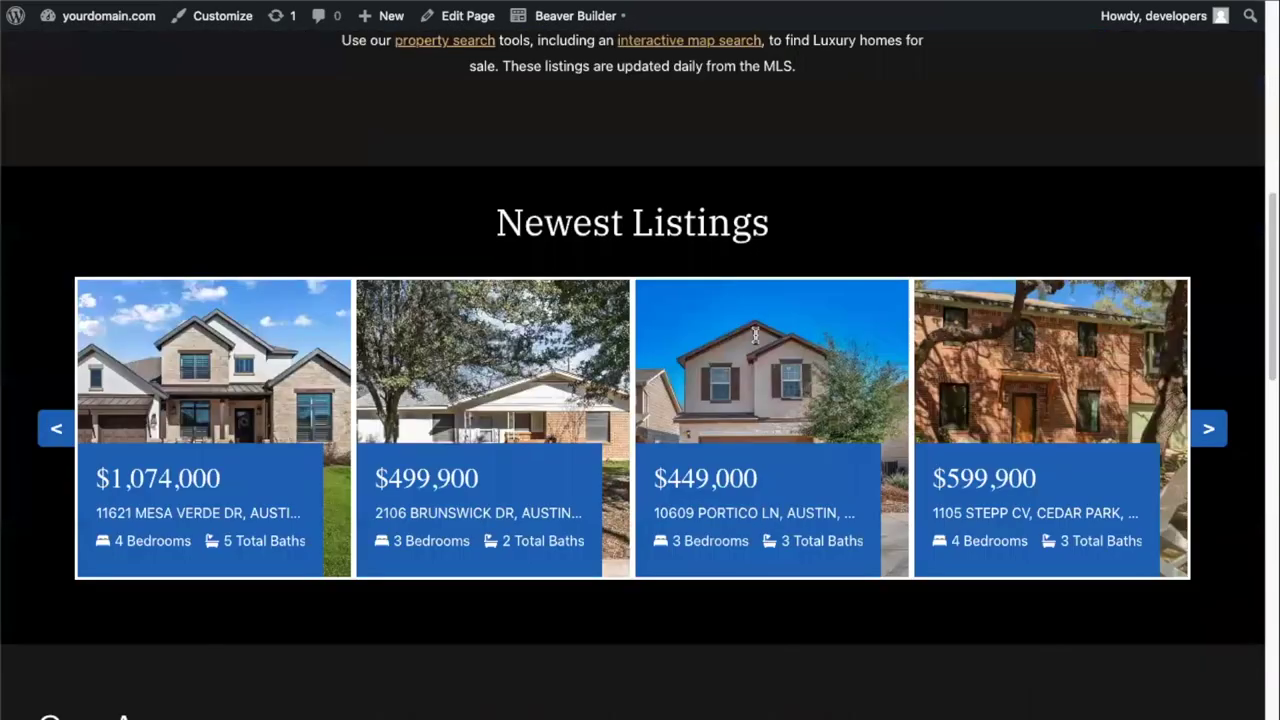
{"action": "scroll", "coordinate": [755, 342], "scroll_direction": "down", "scroll_amount": 3}
{"action": "scroll", "coordinate": [755, 341], "scroll_direction": "down", "scroll_amount": 2}
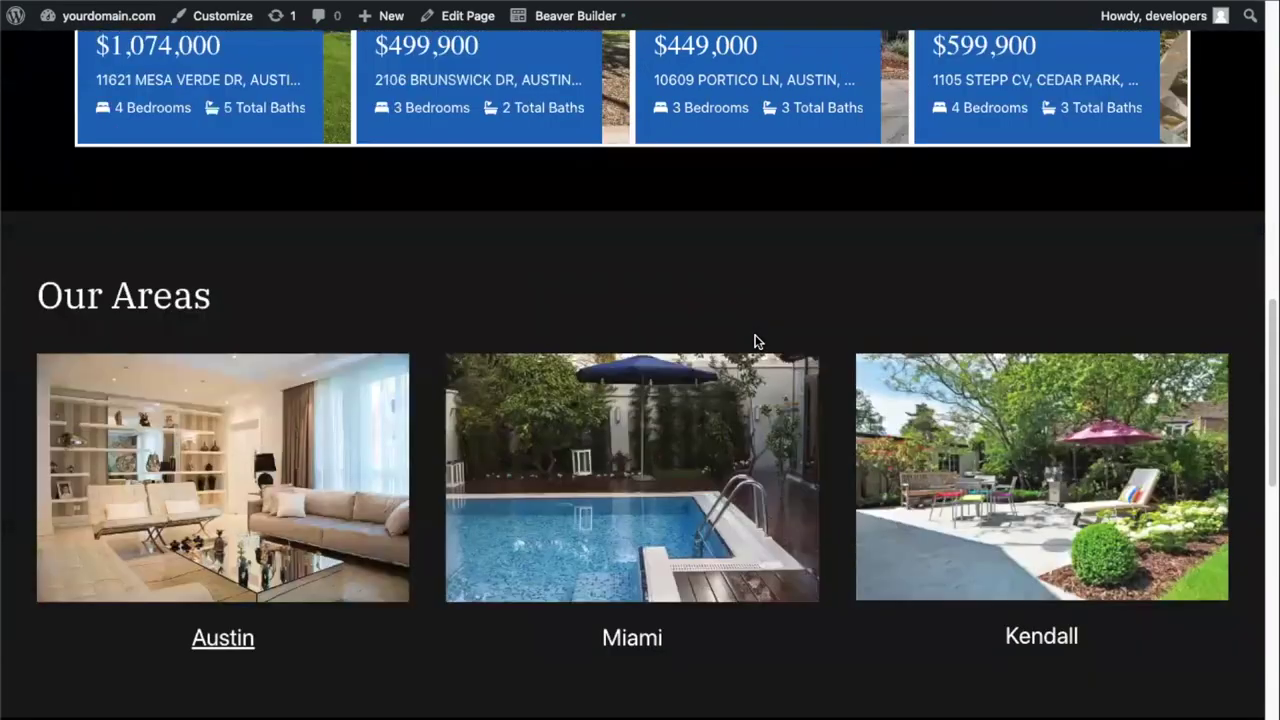
{"action": "scroll", "coordinate": [756, 342], "scroll_direction": "down", "scroll_amount": 4}
{"action": "scroll", "coordinate": [755, 341], "scroll_direction": "down", "scroll_amount": 1}
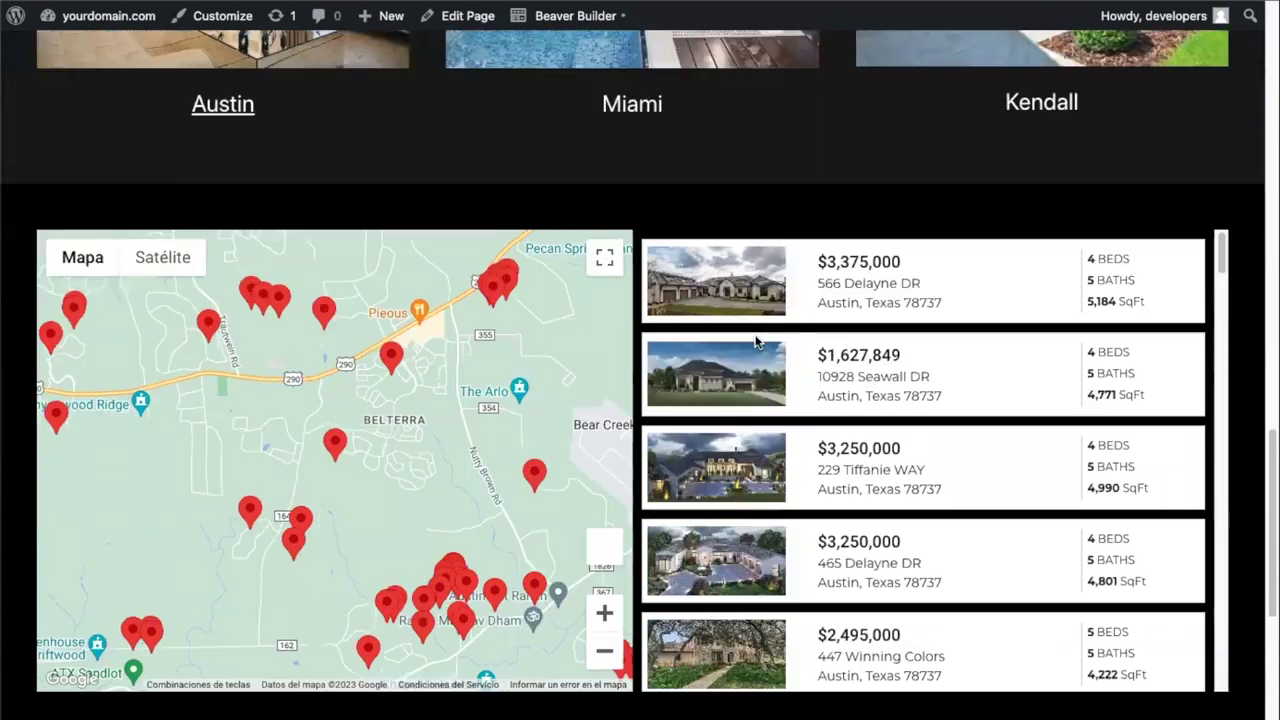